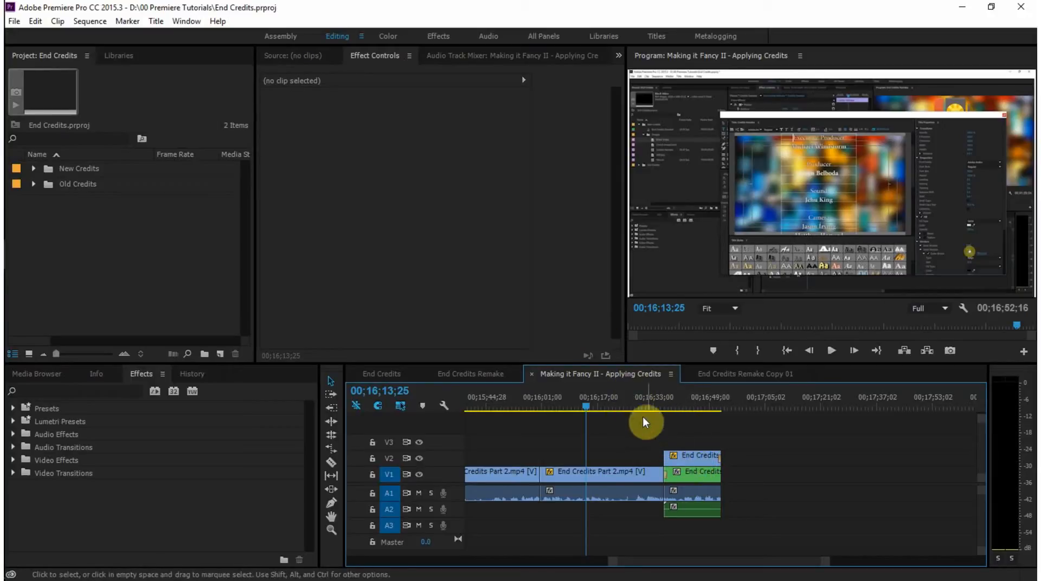
# Scrub through the last minute of the Making it Fancy II - Applying Credits sequence and fit the whole sequence in the timeline
pyautogui.moveTo(585, 407); pyautogui.dragTo(529, 414)
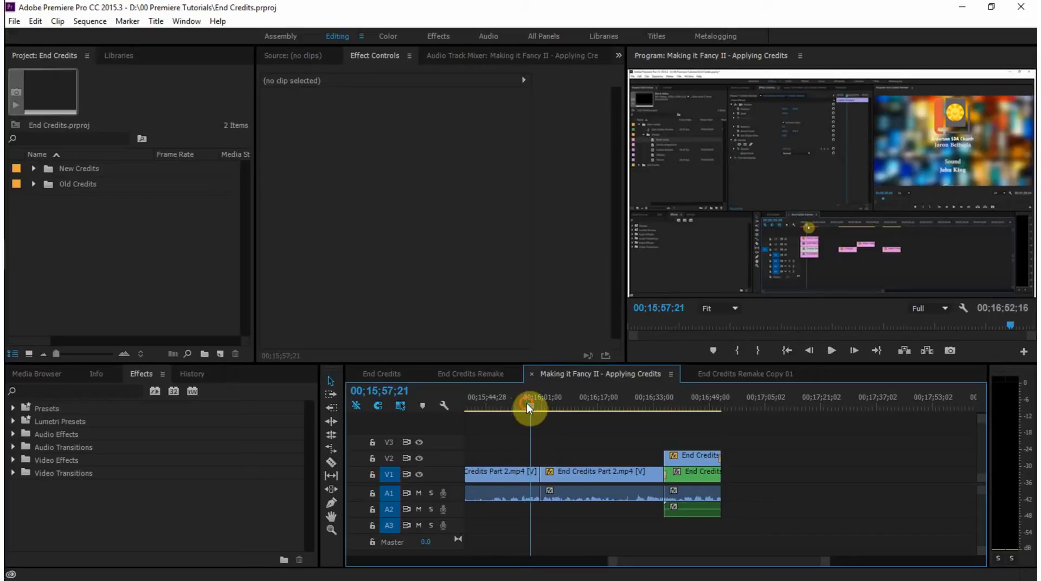
pyautogui.moveTo(529, 415); pyautogui.dragTo(515, 414)
pyautogui.press('\\')
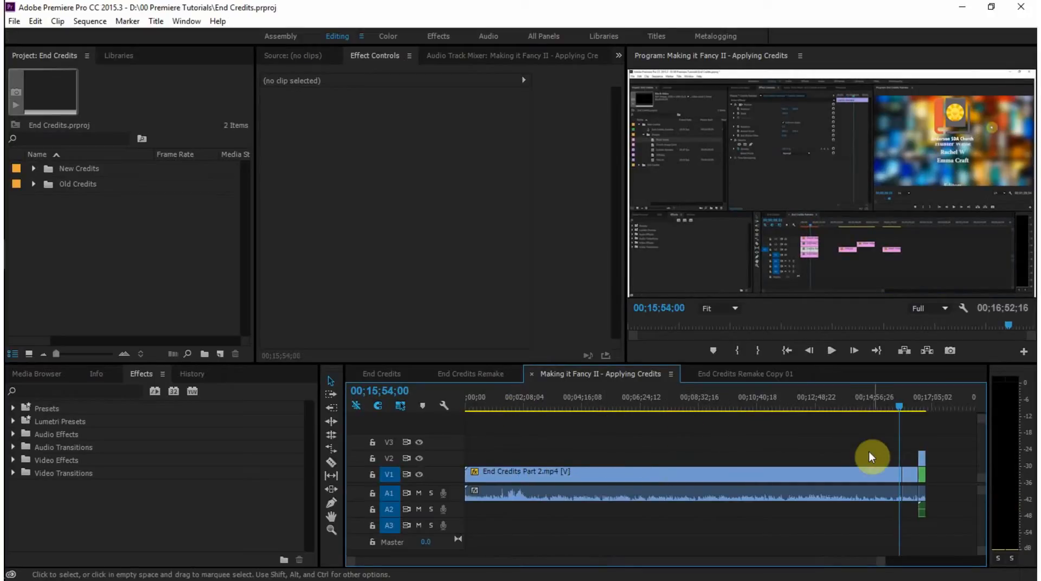
pyautogui.moveTo(902, 409)
pyautogui.mouseDown()
pyautogui.moveTo(893, 406)
pyautogui.moveTo(902, 409)
pyautogui.mouseUp()
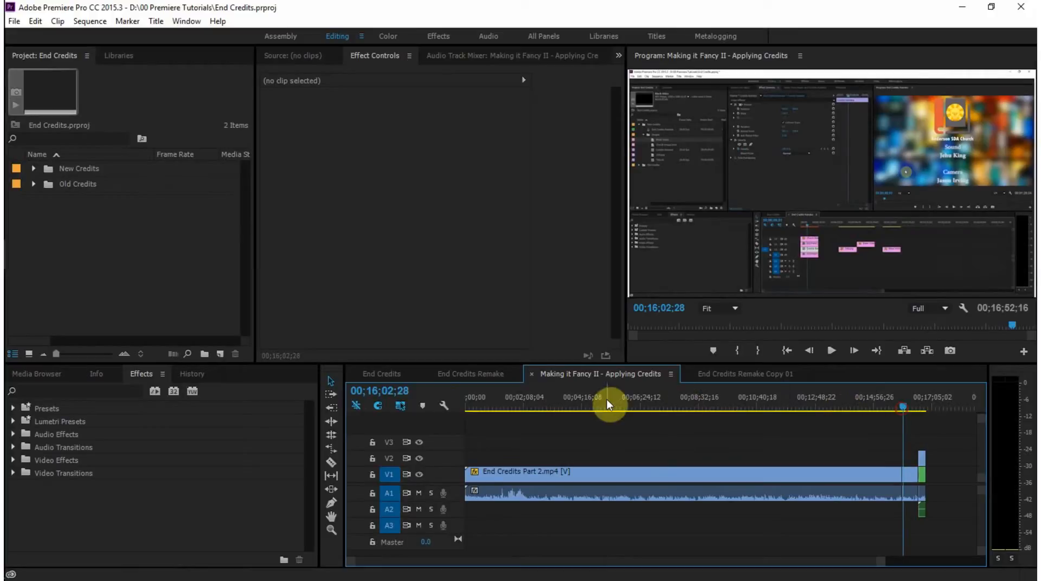
# Play the opening credits in the End Credits Remake sequence from the start twice
pyautogui.click(475, 375)
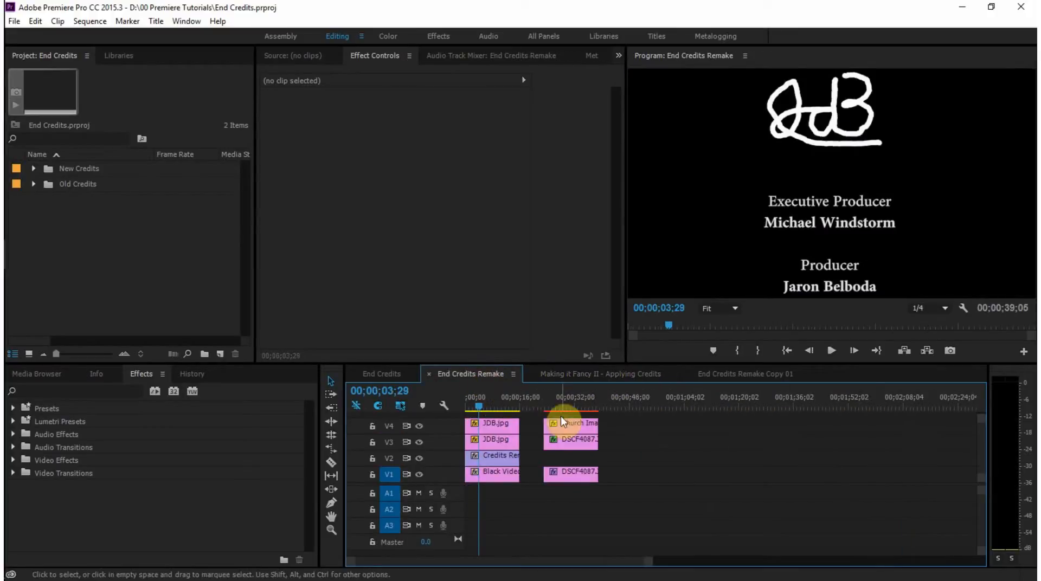
pyautogui.moveTo(481, 402); pyautogui.dragTo(462, 408)
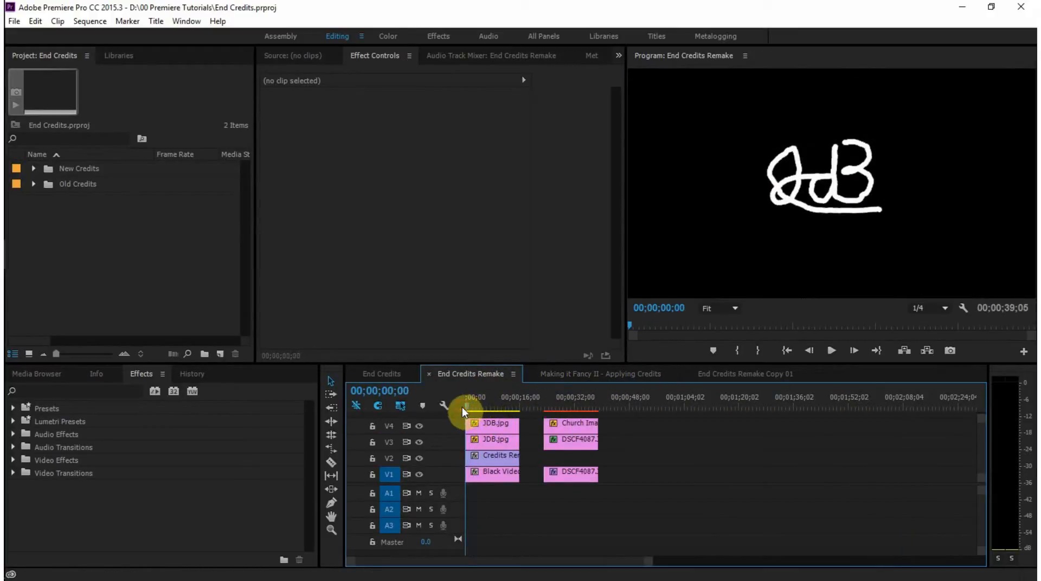
pyautogui.press('space')
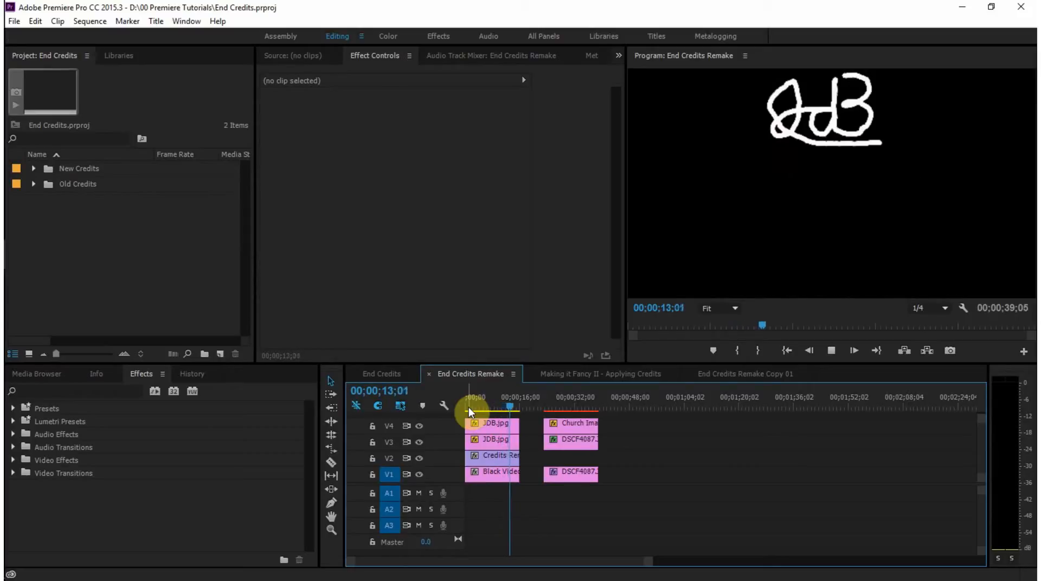
pyautogui.press('space')
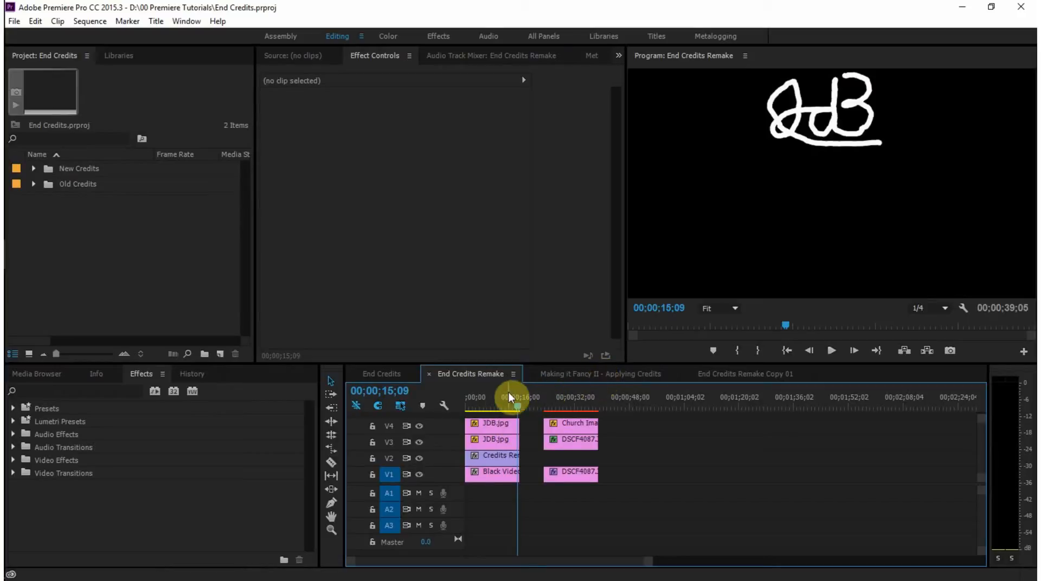
pyautogui.moveTo(513, 406); pyautogui.dragTo(460, 408)
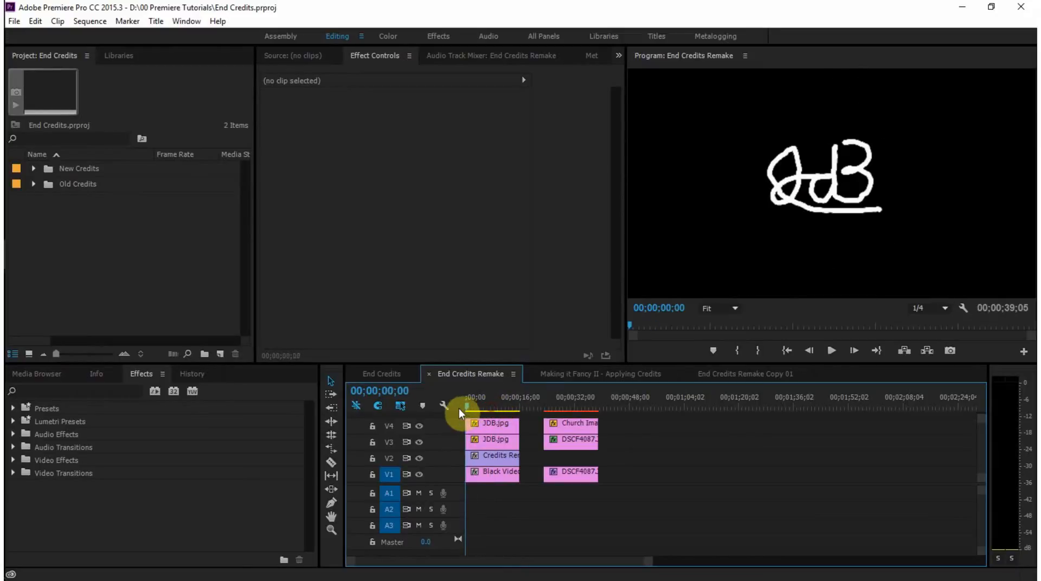
pyautogui.press('space')
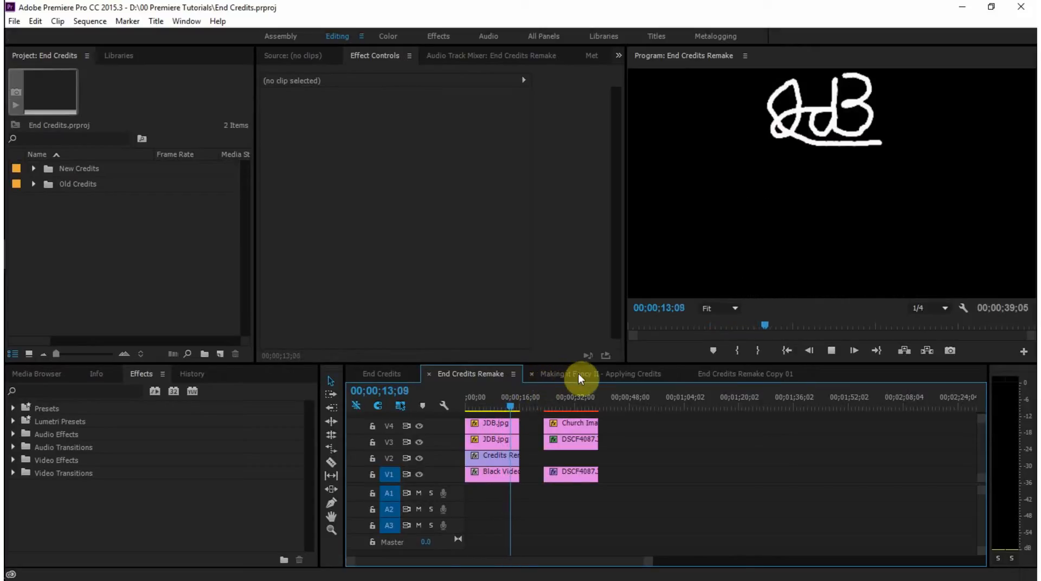
pyautogui.press('space')
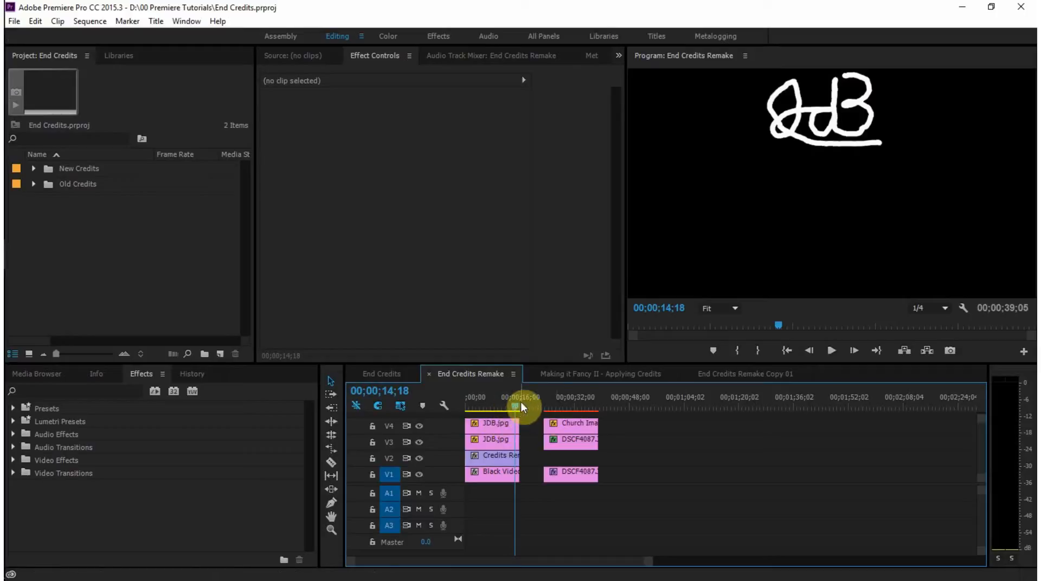
# Return to the Making it Fancy II - Applying Credits sequence, expand the New Credits bin and collapse its Images bin
pyautogui.click(640, 377)
pyautogui.moveTo(905, 410); pyautogui.dragTo(909, 413)
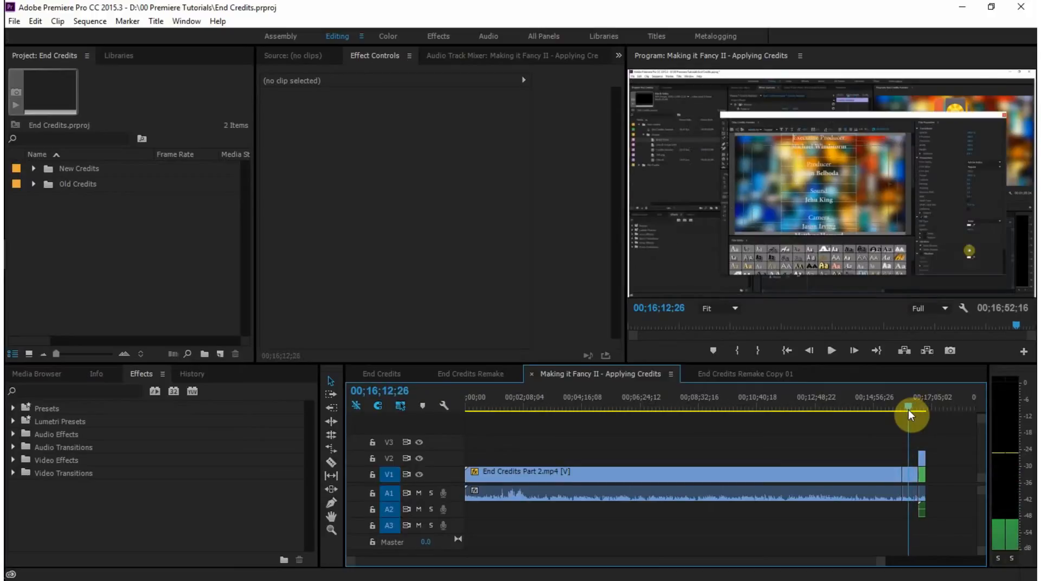
pyautogui.click(36, 169)
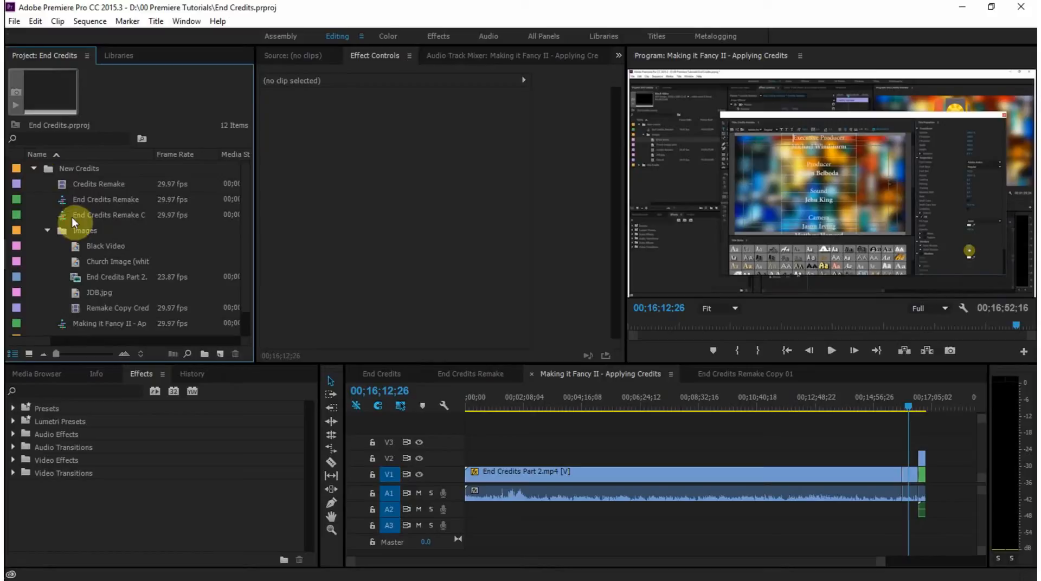
pyautogui.scroll(-1, 244, 233)
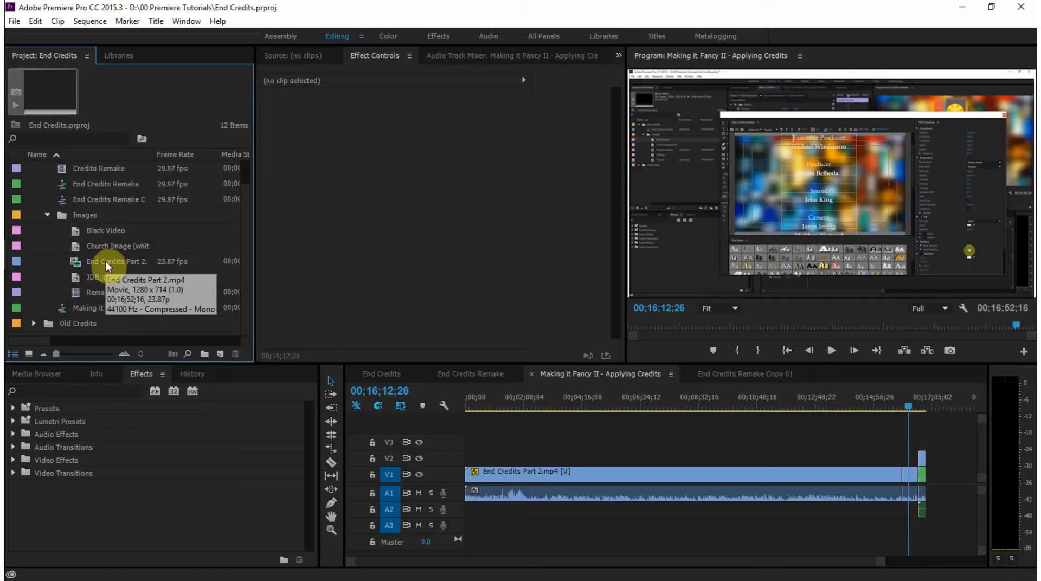
pyautogui.click(47, 215)
# Nest the End Credits Remake sequence on V1 and A1 past the last clip and play its beginning
pyautogui.click(91, 201)
pyautogui.moveTo(68, 201); pyautogui.dragTo(944, 491)
pyautogui.moveTo(918, 407)
pyautogui.mouseDown()
pyautogui.moveTo(955, 414)
pyautogui.moveTo(937, 414)
pyautogui.mouseUp()
pyautogui.press('space')
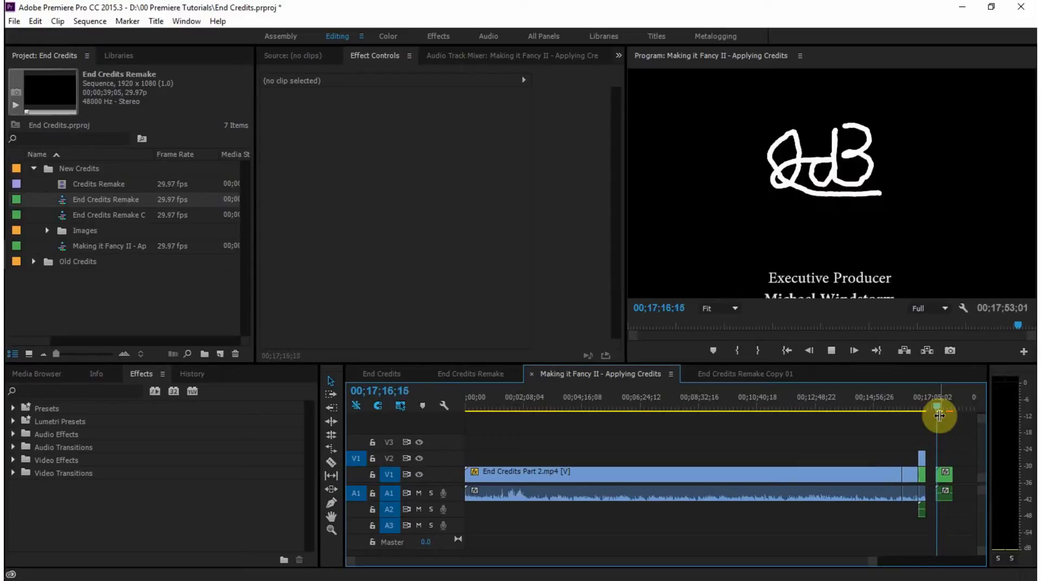
# Delete the nested End Credits Remake clip from the Making it Fancy II - Applying Credits sequence
pyautogui.moveTo(945, 408); pyautogui.dragTo(936, 413)
pyautogui.click(948, 476)
pyautogui.press('Delete')
# Play the closing clips through to the sequence end and enlarge that part of the timeline
pyautogui.moveTo(939, 407); pyautogui.dragTo(914, 411)
pyautogui.press('space')
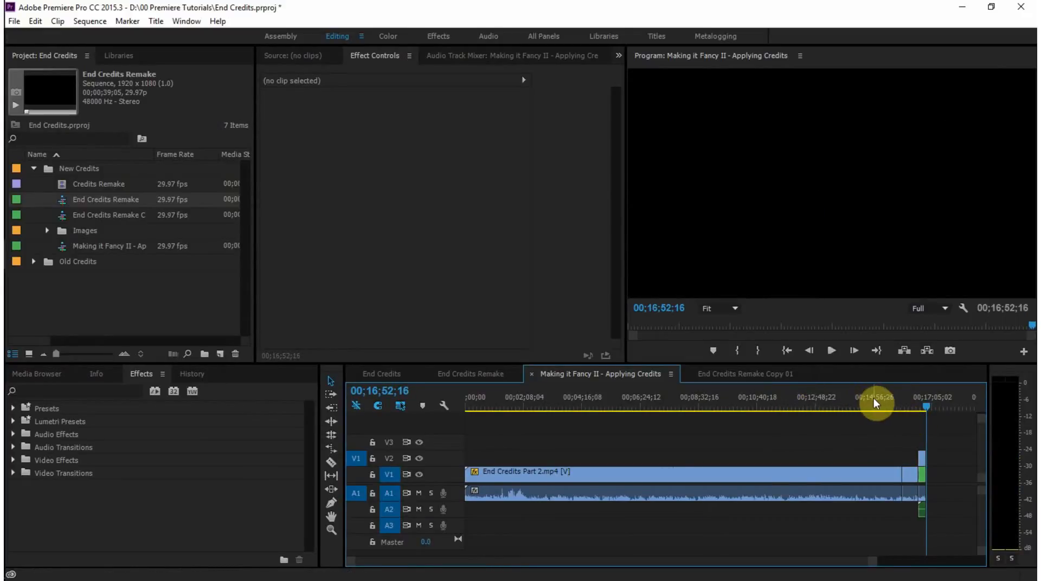
pyautogui.press('=')
pyautogui.press('=')
pyautogui.press('=')
pyautogui.press('=')
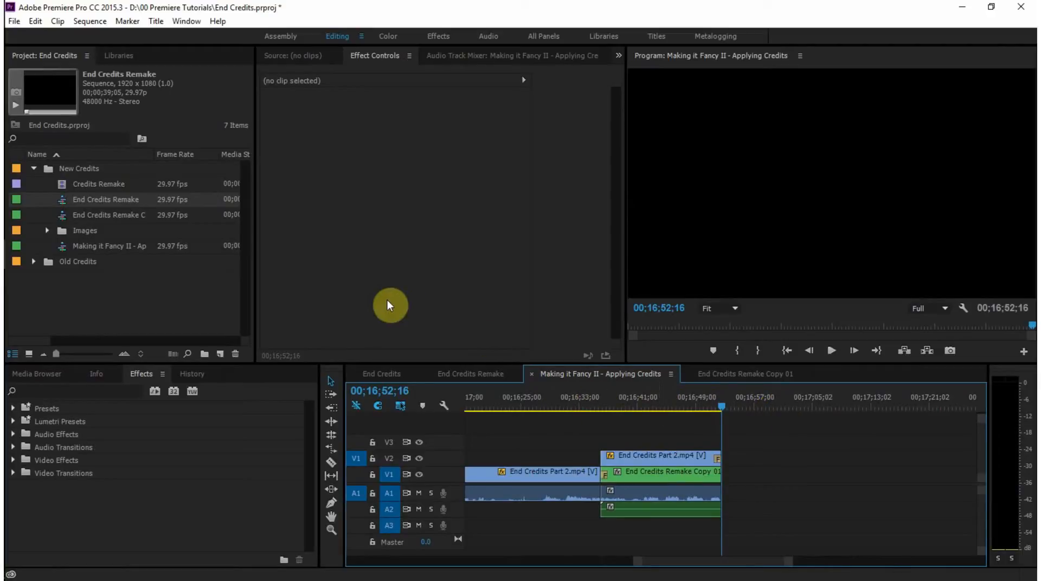
# Examine the End Credits Remake sequence in the project and its timeline, and view the End Credits Remake Copy 01 timeline
pyautogui.click(64, 205)
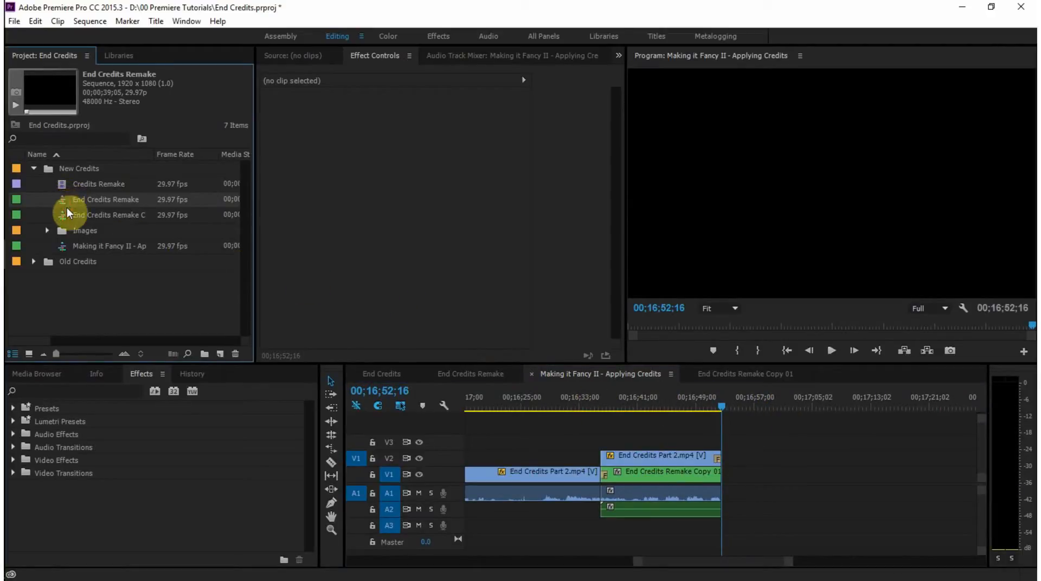
pyautogui.click(65, 213)
pyautogui.click(64, 204)
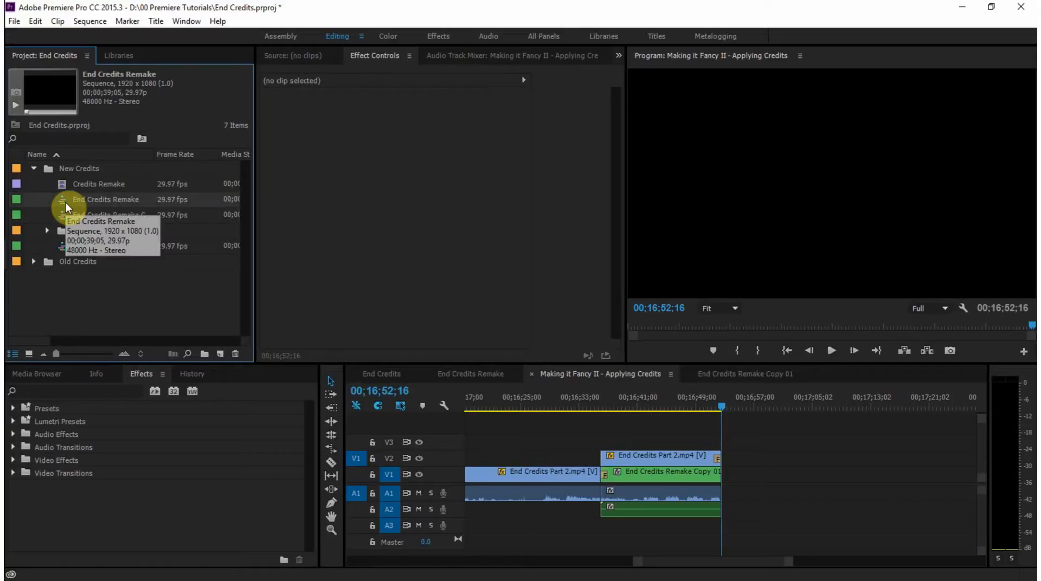
pyautogui.click(455, 374)
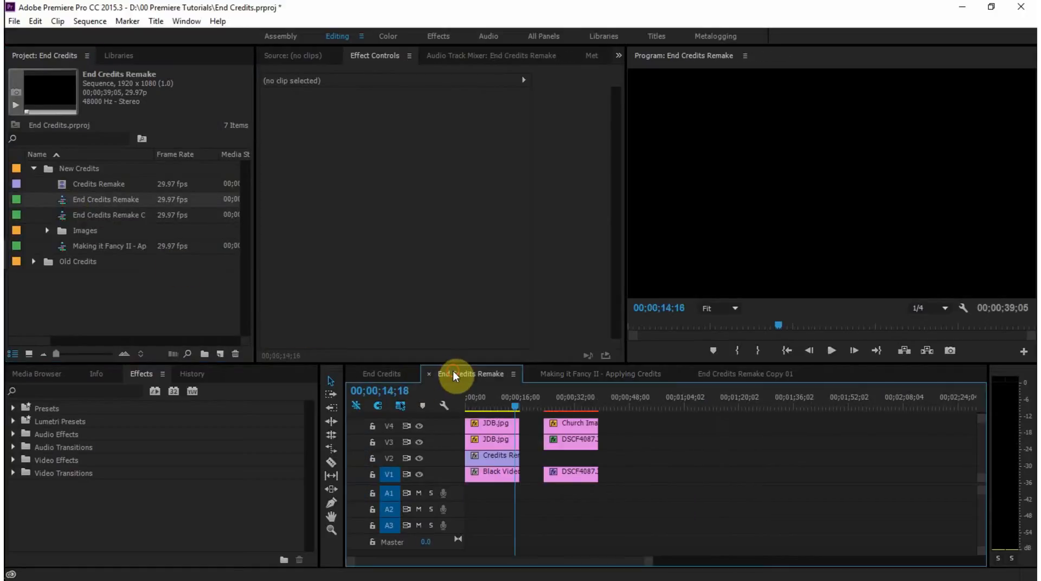
pyautogui.moveTo(531, 406); pyautogui.dragTo(462, 409)
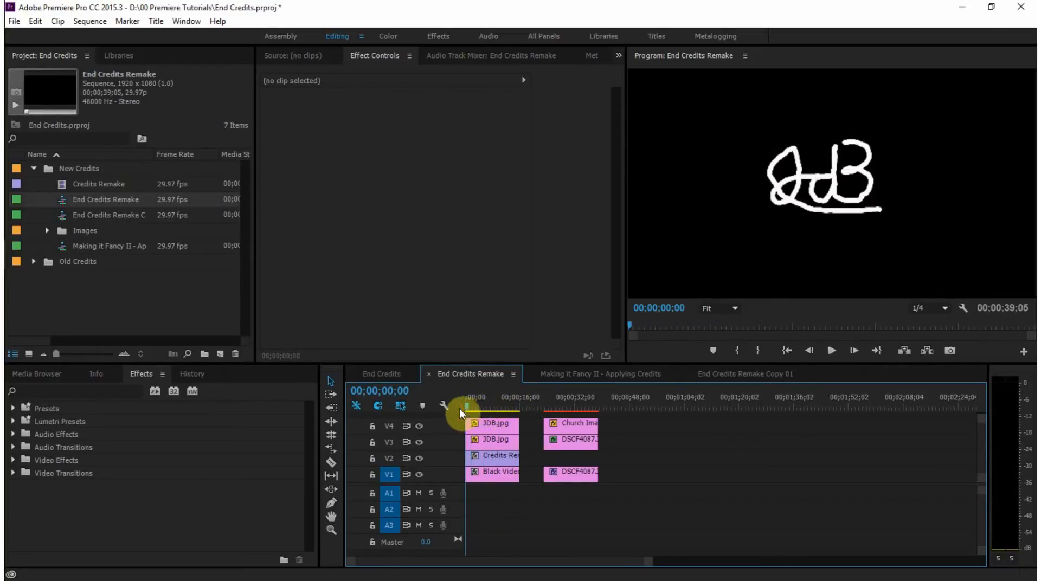
pyautogui.moveTo(70, 199); pyautogui.dragTo(97, 205)
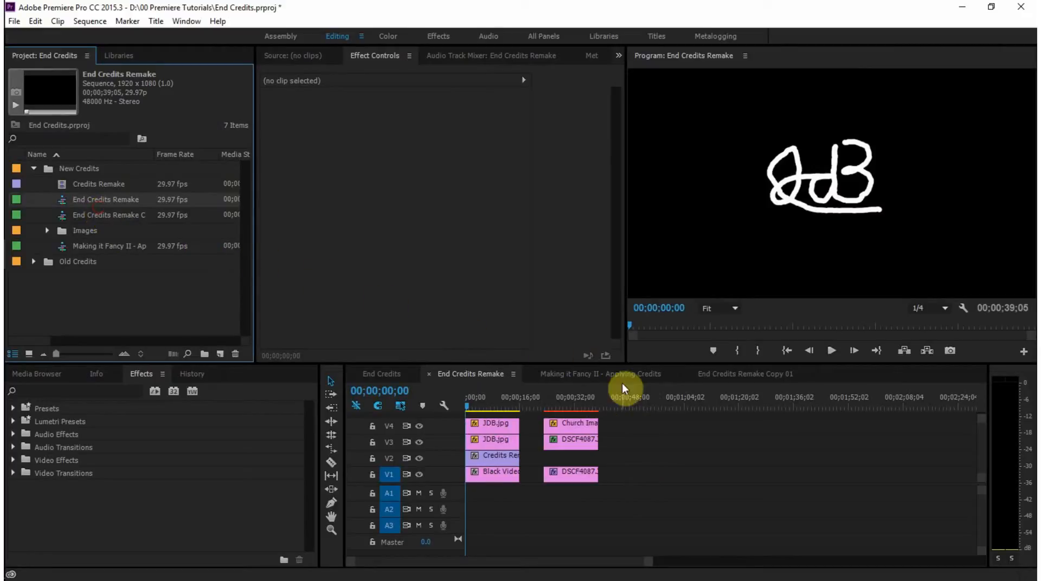
pyautogui.click(740, 378)
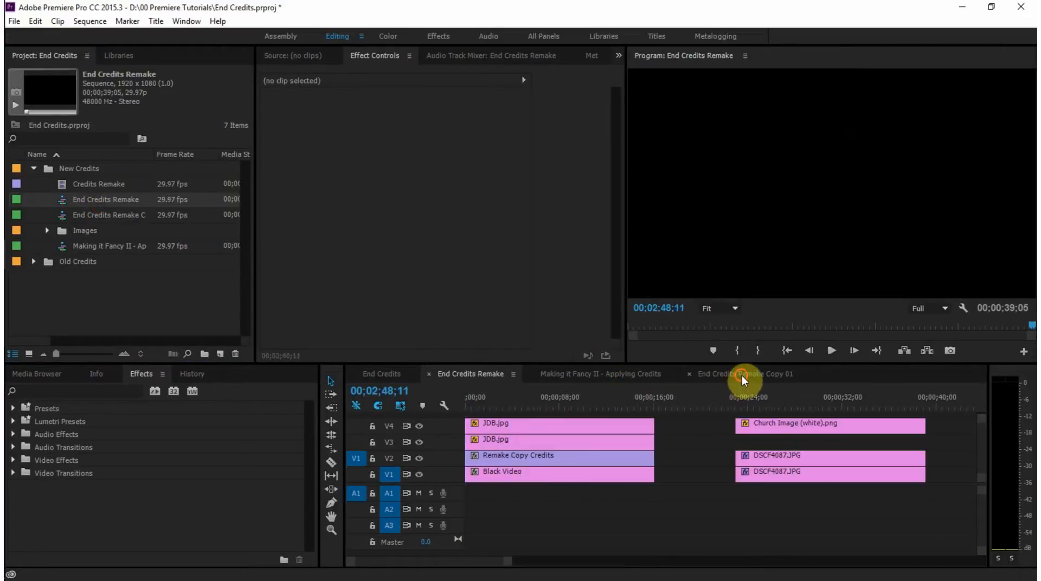
# Nest End Credits Remake on V1 and A1 shortly after the last clip of Making it Fancy II - Applying Credits and scrub into it
pyautogui.click(632, 378)
pyautogui.moveTo(57, 203); pyautogui.dragTo(743, 483)
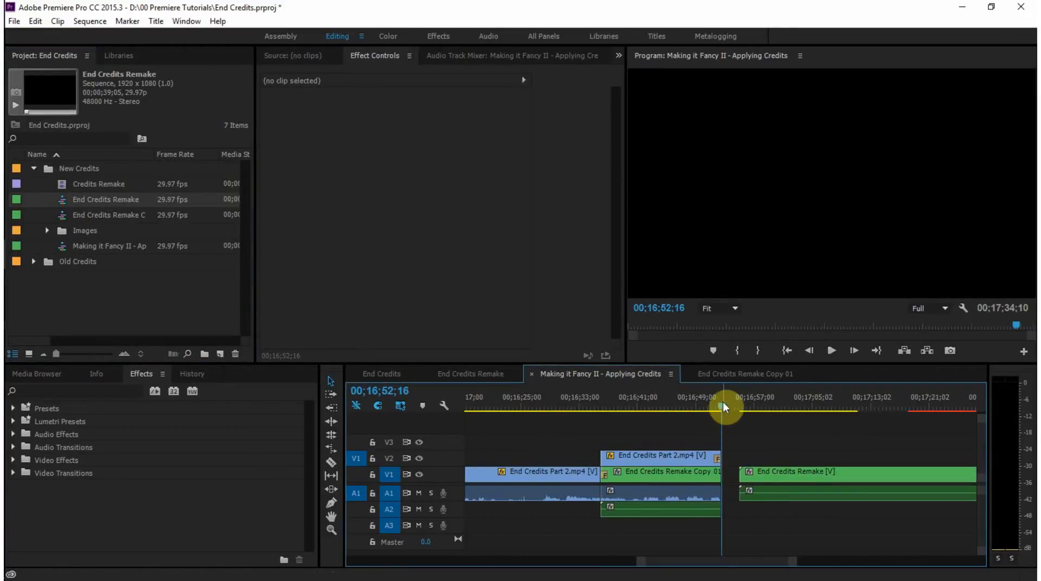
pyautogui.moveTo(723, 404); pyautogui.dragTo(769, 410)
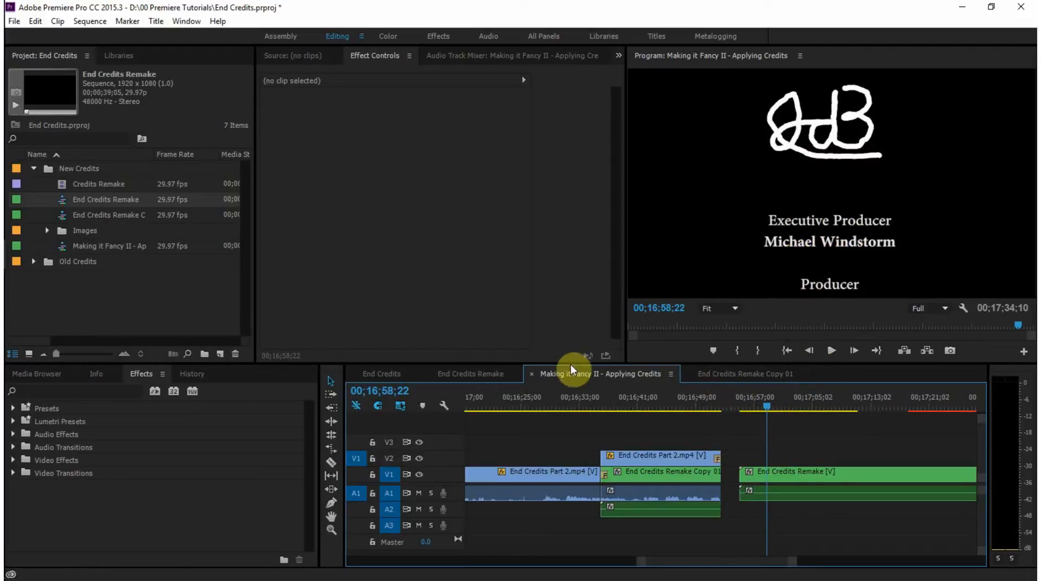
# In End Credits Remake, switch the visibility of tracks V4 and V2 off and back on to check what each contributes
pyautogui.click(485, 374)
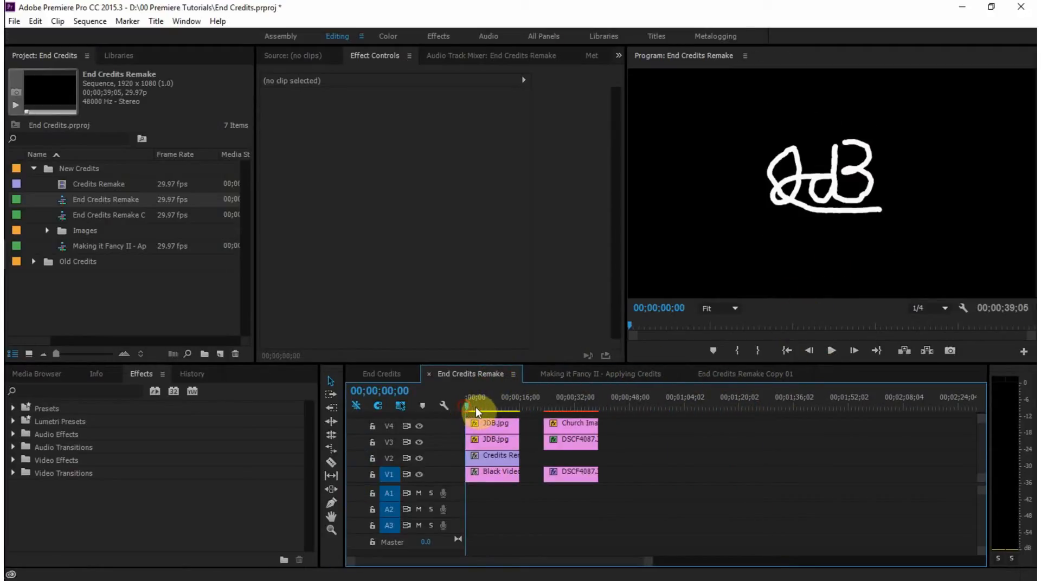
pyautogui.click(417, 426)
pyautogui.click(417, 427)
pyautogui.moveTo(466, 405); pyautogui.dragTo(485, 406)
pyautogui.click(418, 459)
pyautogui.click(417, 459)
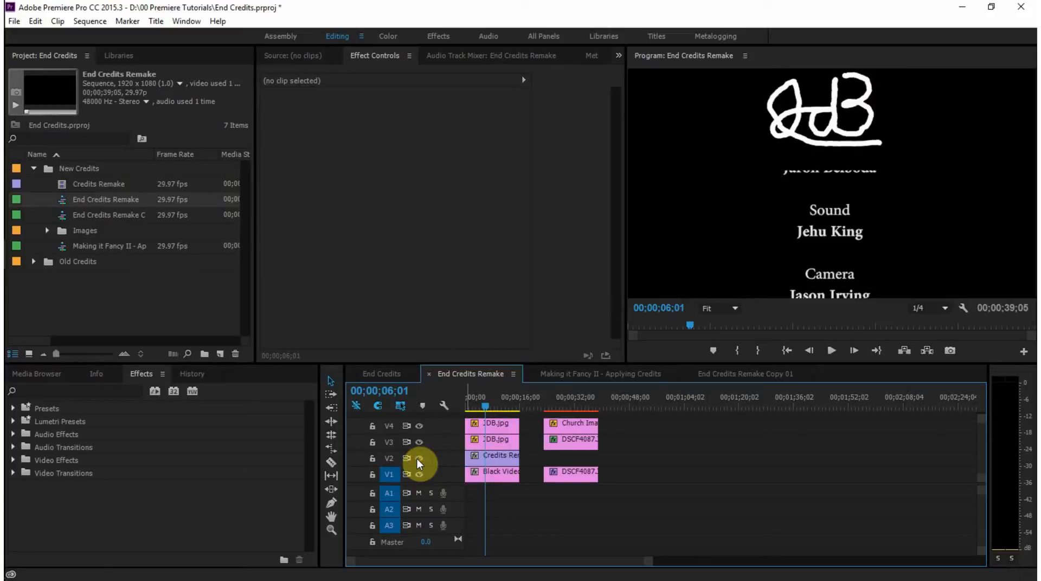
# Save the project, and replace the producer's surname in the Credits Remake title on V2 with a new surname
pyautogui.hotkey('ctrl', 's')
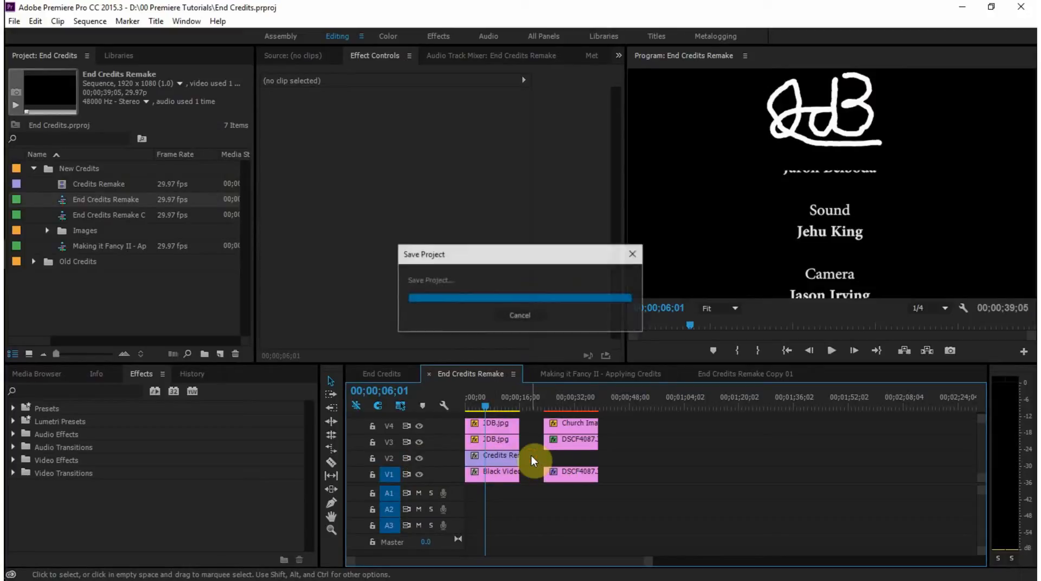
pyautogui.doubleClick(500, 460)
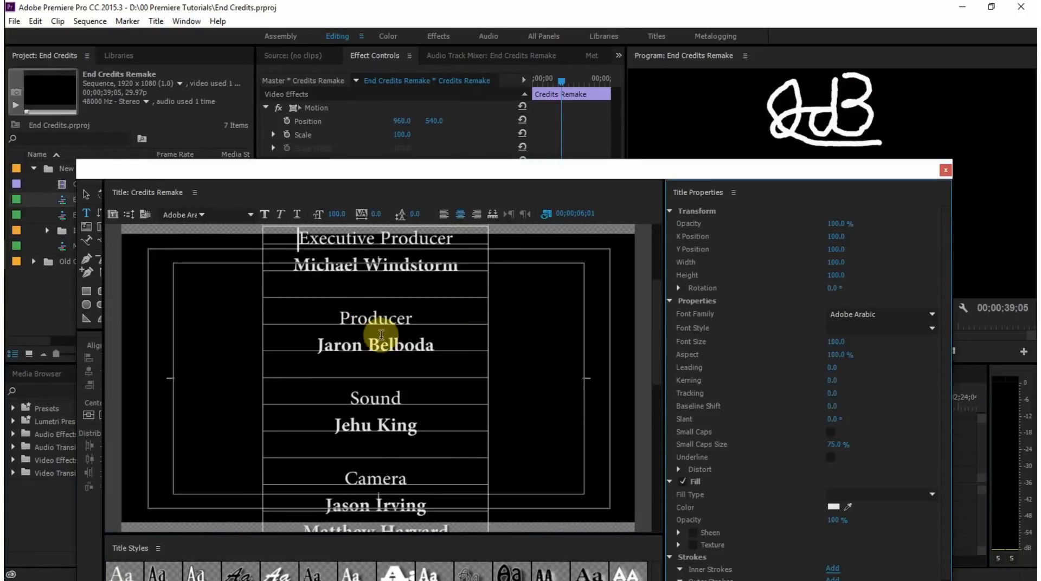
pyautogui.click(436, 344)
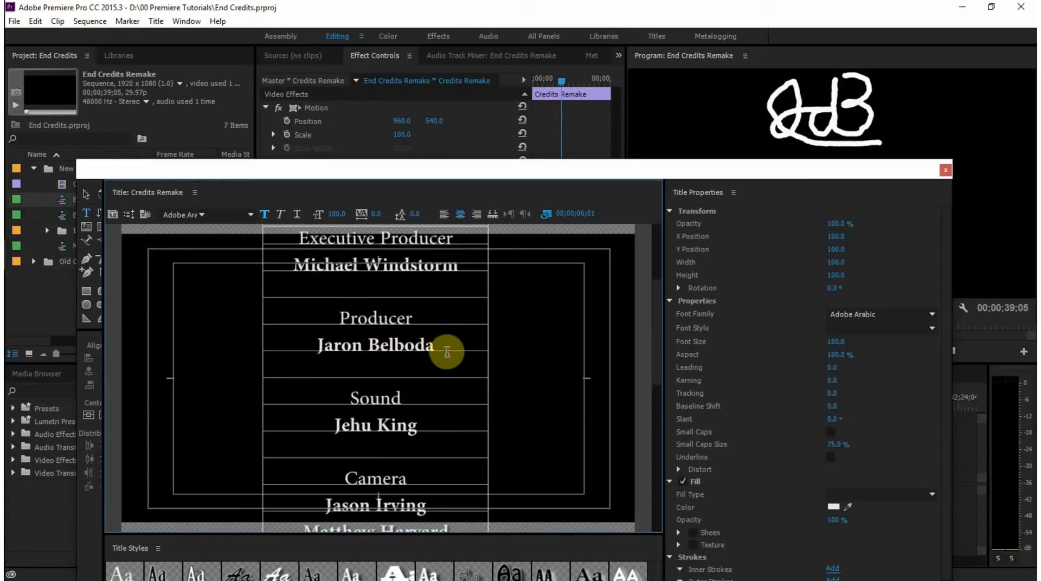
pyautogui.hotkey('shift', 'Left')
pyautogui.hotkey('shift', 'Left')
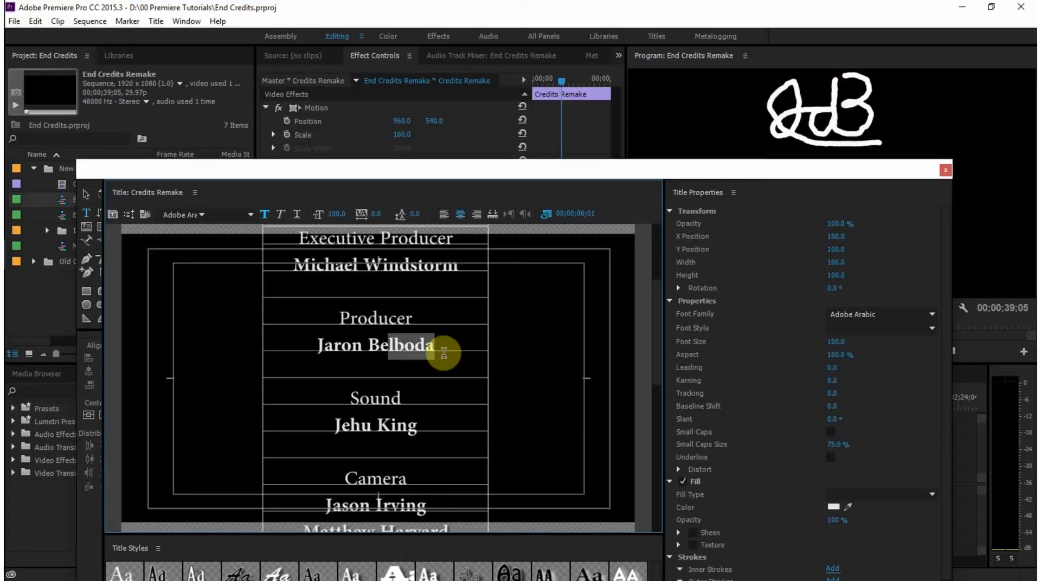
pyautogui.hotkey('shift', 'Left')
pyautogui.hotkey('shift', 'Left')
pyautogui.write('Sm')
pyautogui.write('ti')
pyautogui.press('BackSpace')
pyautogui.press('BackSpace')
pyautogui.write('ith')
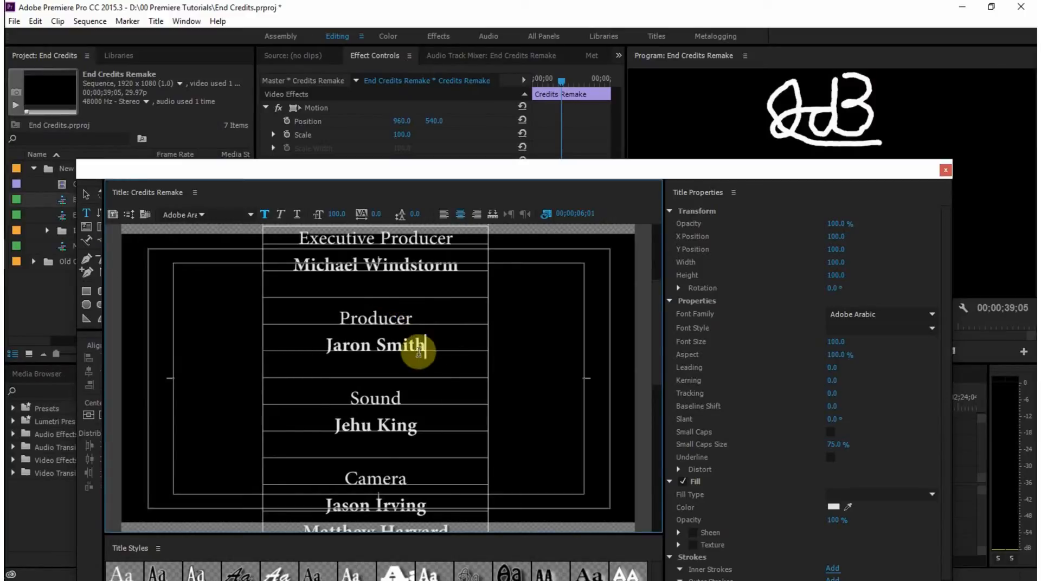
pyautogui.click(944, 171)
# Check the edited producer credit in End Credits Remake and in its nested clip in Making it Fancy II - Applying Credits
pyautogui.moveTo(486, 405); pyautogui.dragTo(483, 408)
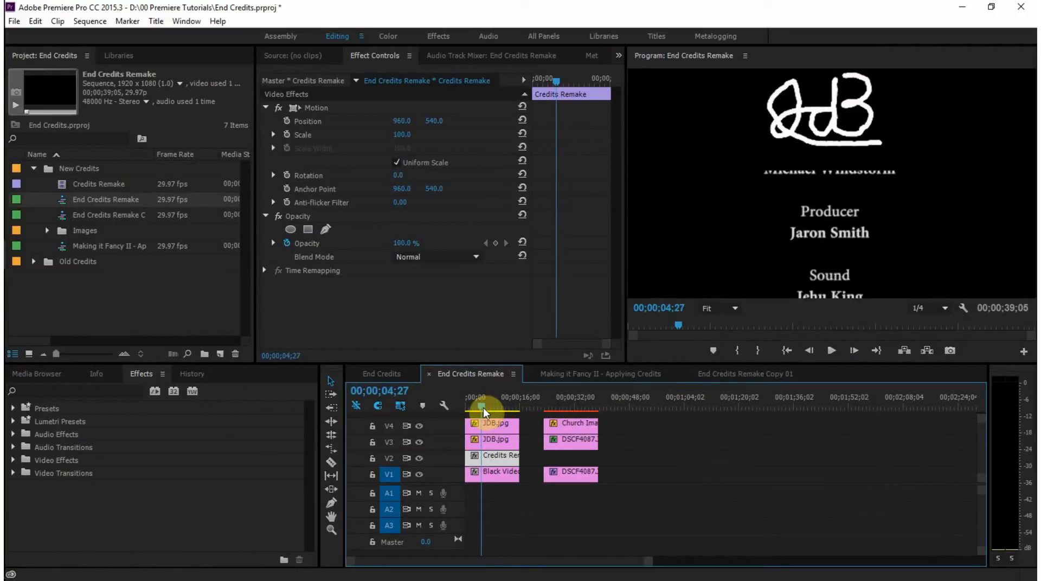
pyautogui.click(797, 373)
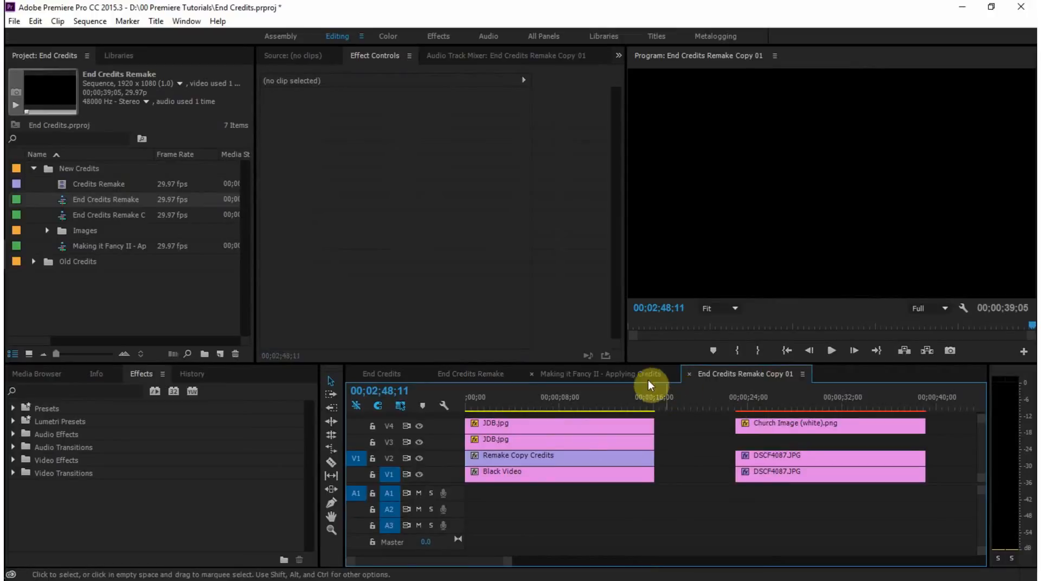
pyautogui.click(627, 374)
pyautogui.moveTo(769, 408); pyautogui.dragTo(783, 411)
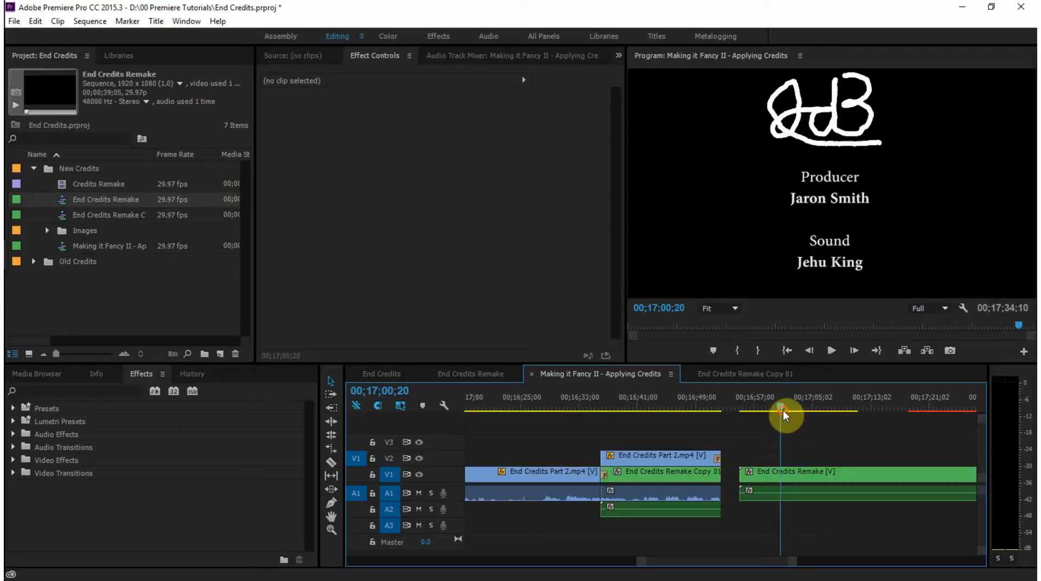
pyautogui.click(466, 374)
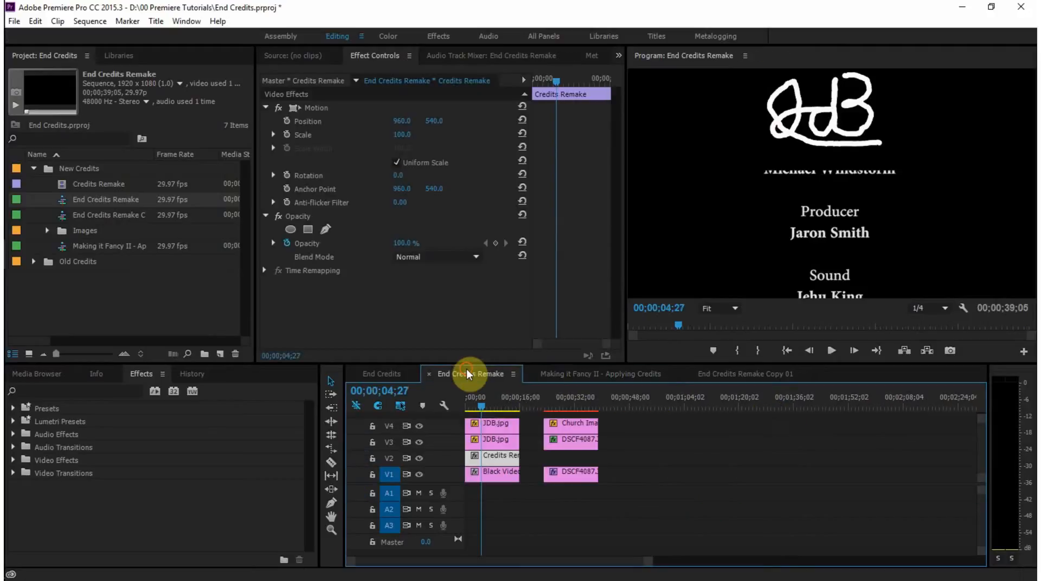
# Replace the producer's surname in the Credits Remake title on V2 with another surname and save the project
pyautogui.doubleClick(490, 458)
pyautogui.click(651, 378)
pyautogui.moveTo(651, 379); pyautogui.dragTo(651, 326)
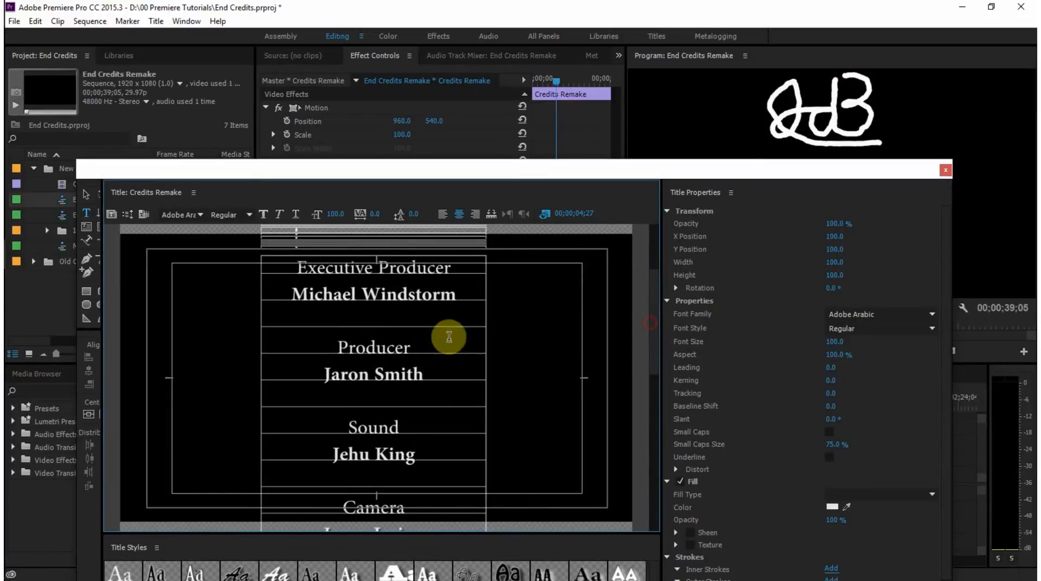
pyautogui.click(429, 374)
pyautogui.doubleClick(447, 389)
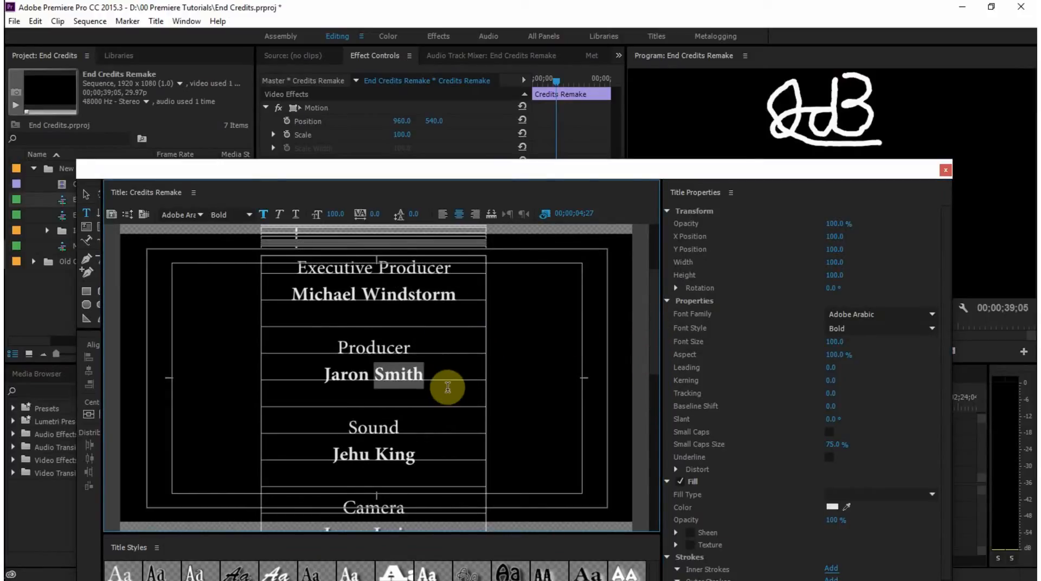
pyautogui.write('Belboda')
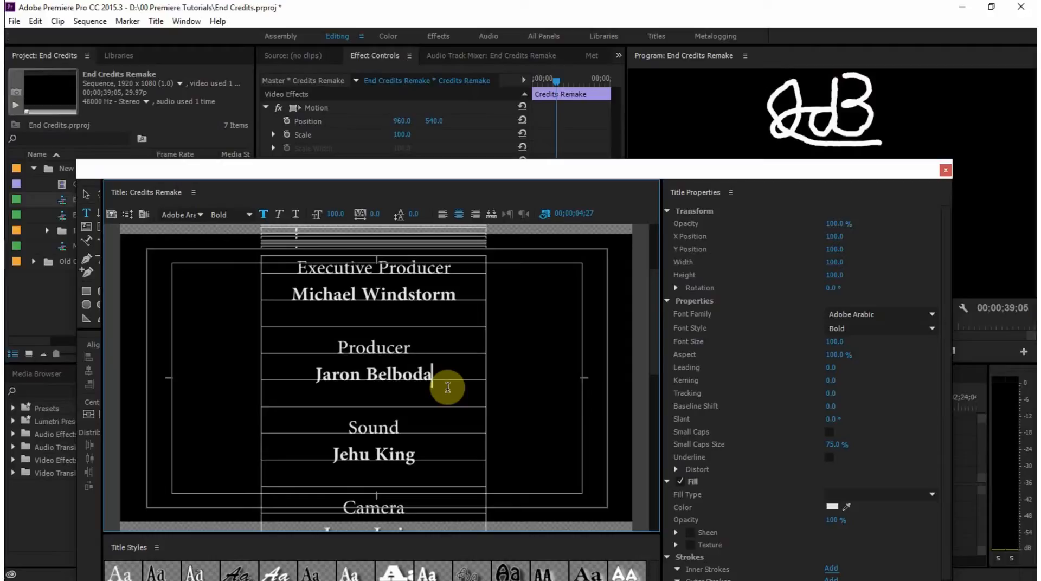
pyautogui.click(948, 169)
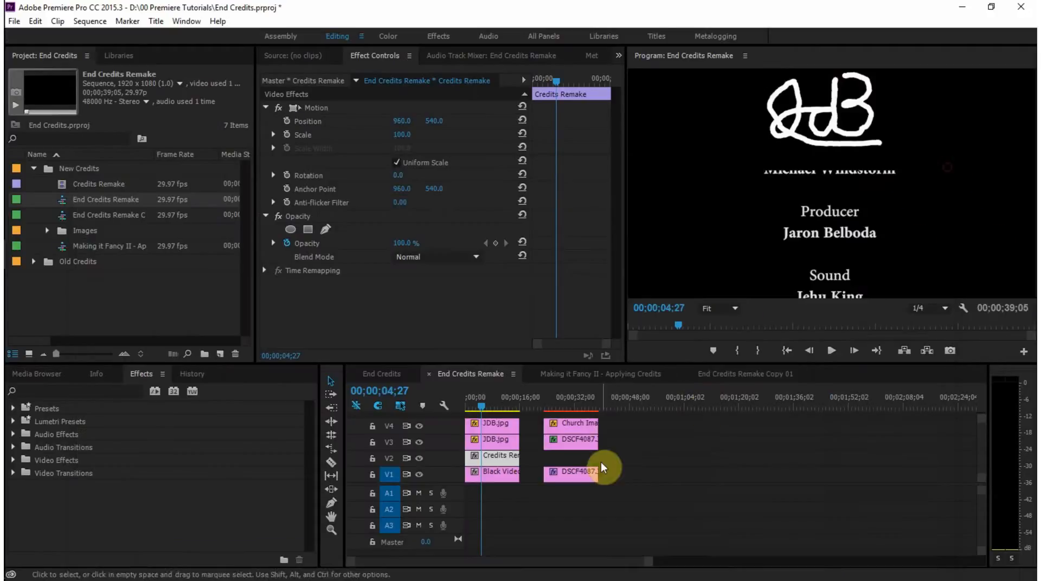
pyautogui.click(537, 461)
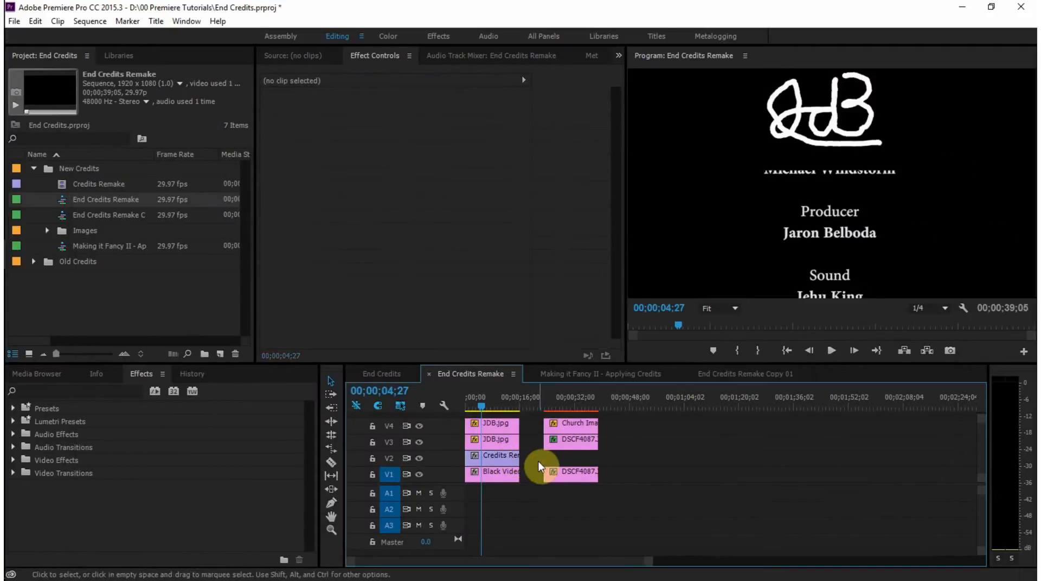
pyautogui.hotkey('ctrl', 's')
# Check the updated producer credit by scrubbing the nested End Credits Remake clip in Making it Fancy II - Applying Credits
pyautogui.click(747, 376)
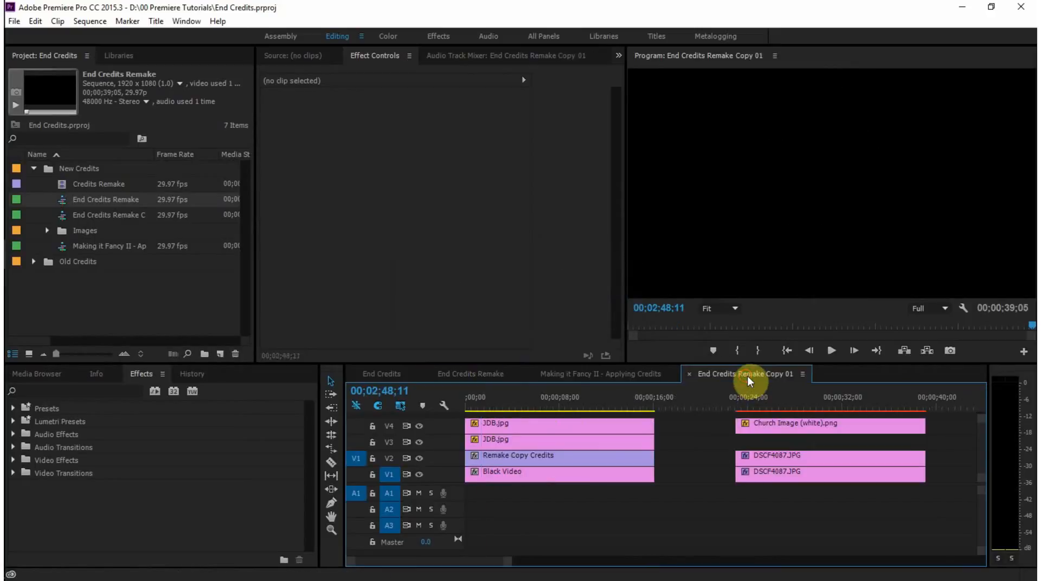
pyautogui.click(627, 374)
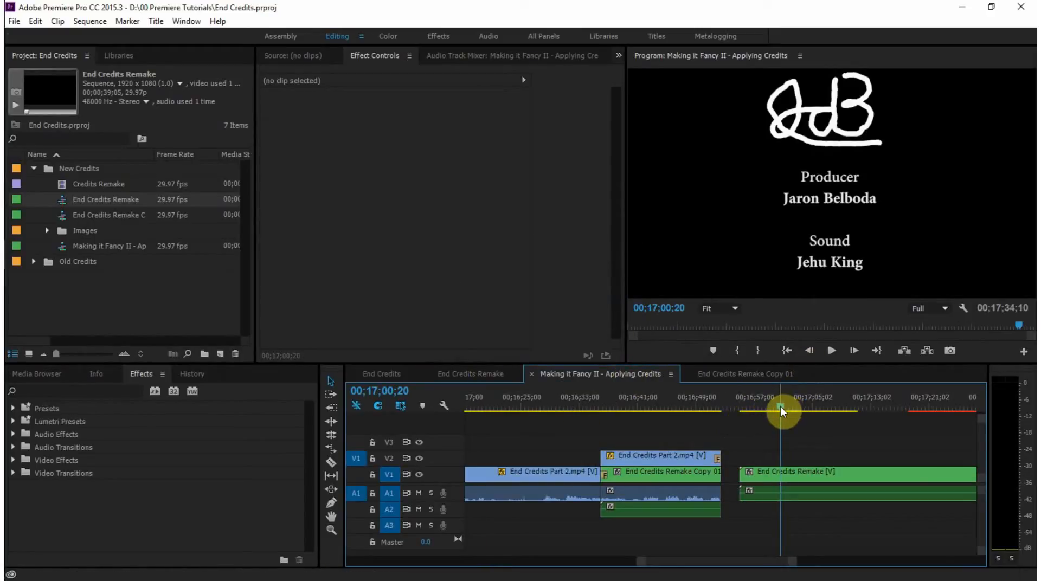
pyautogui.moveTo(780, 405); pyautogui.dragTo(765, 407)
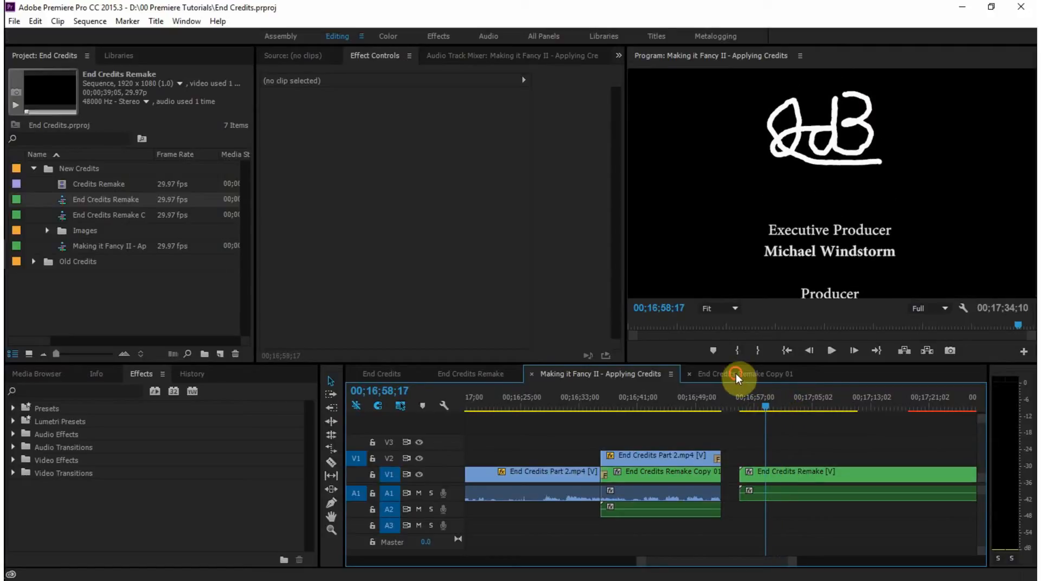
# Return End Credits Remake Copy 01 to its start and reorder it directly after End Credits Remake among the open sequences
pyautogui.click(735, 375)
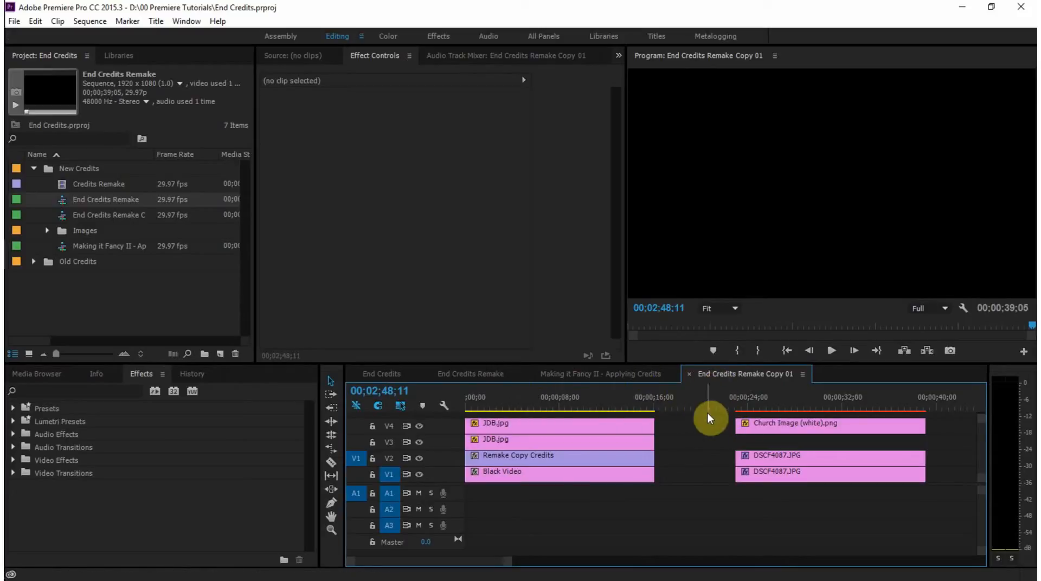
pyautogui.press('Home')
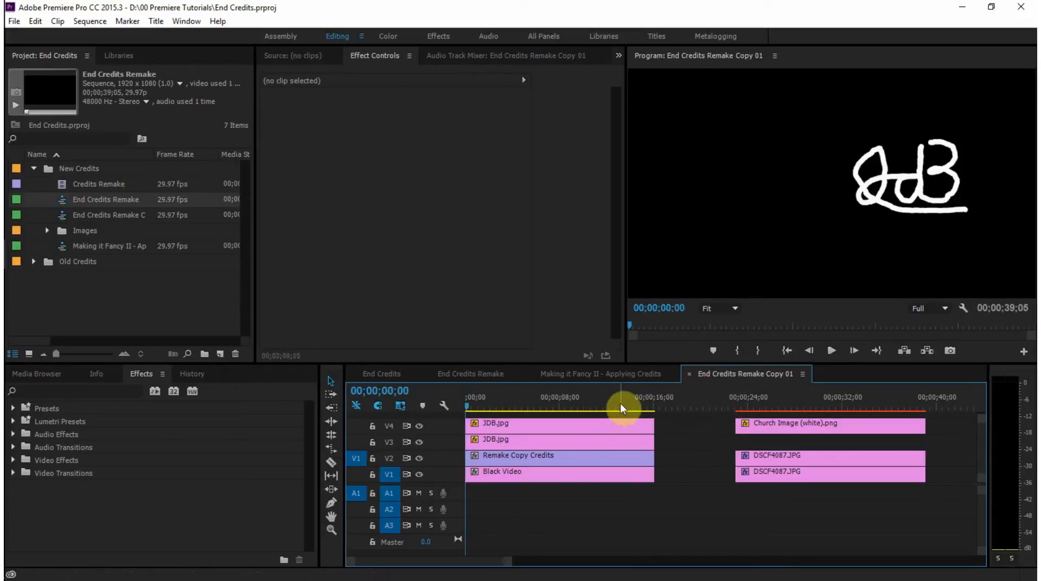
pyautogui.moveTo(736, 379); pyautogui.dragTo(515, 382)
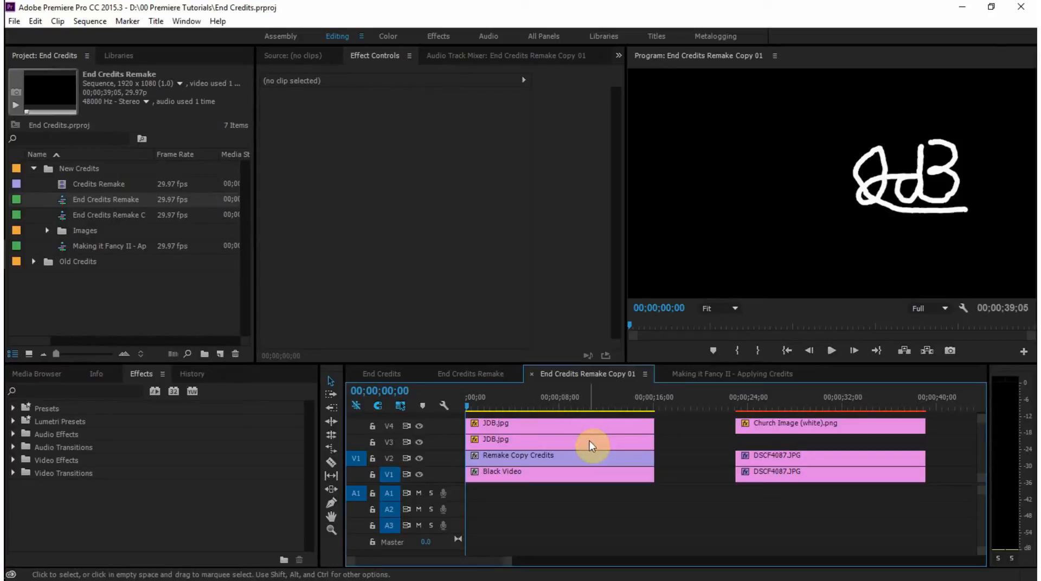
# Scrub the start of the nested End Credits Remake Copy 01 clip in Making it Fancy II - Applying Credits
pyautogui.click(703, 372)
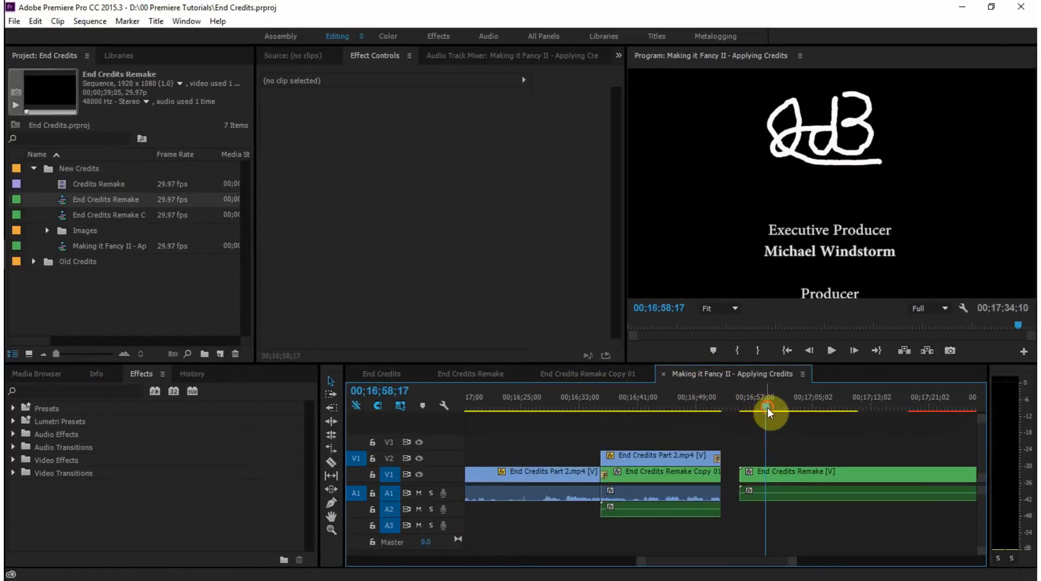
pyautogui.moveTo(597, 421)
pyautogui.mouseDown()
pyautogui.moveTo(588, 421)
pyautogui.moveTo(608, 422)
pyautogui.mouseUp()
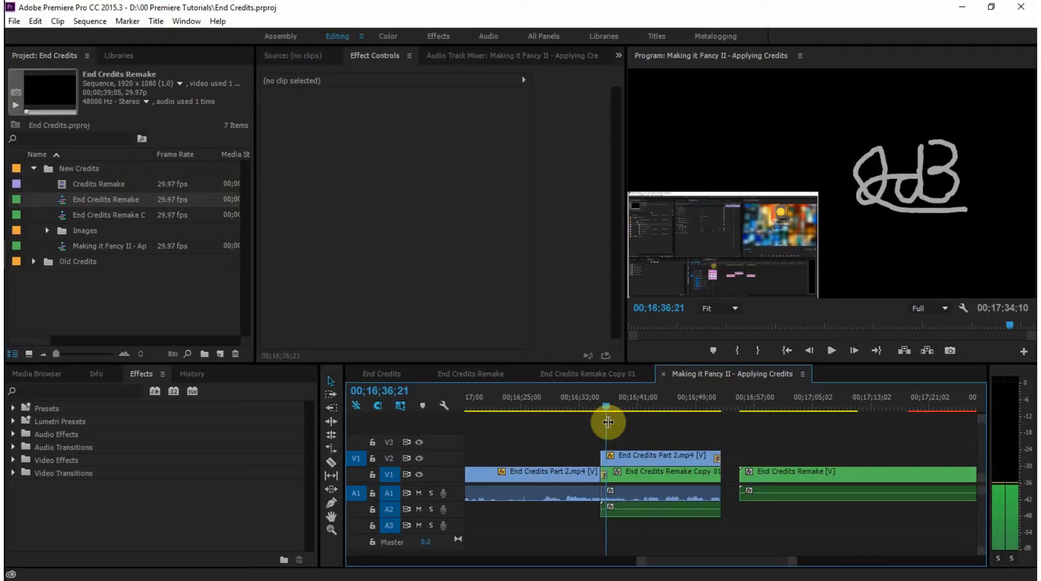
pyautogui.moveTo(608, 422)
pyautogui.mouseDown()
pyautogui.moveTo(636, 421)
pyautogui.moveTo(616, 421)
pyautogui.mouseUp()
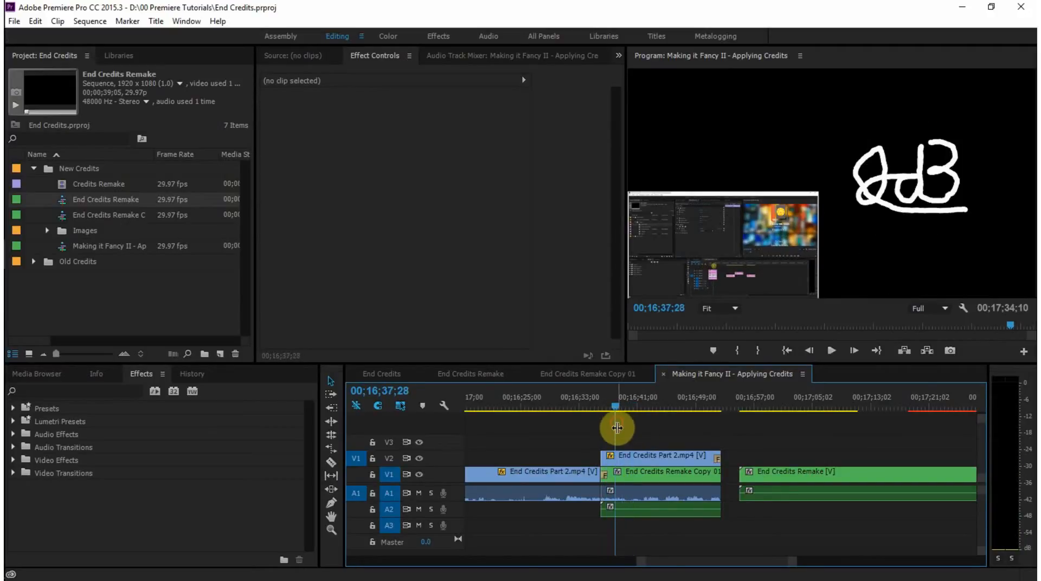
# Examine the JDB.jpg clip on V4 of End Credits Remake Copy 01 around 00;00;03;25 and toggle V3's visibility
pyautogui.click(573, 372)
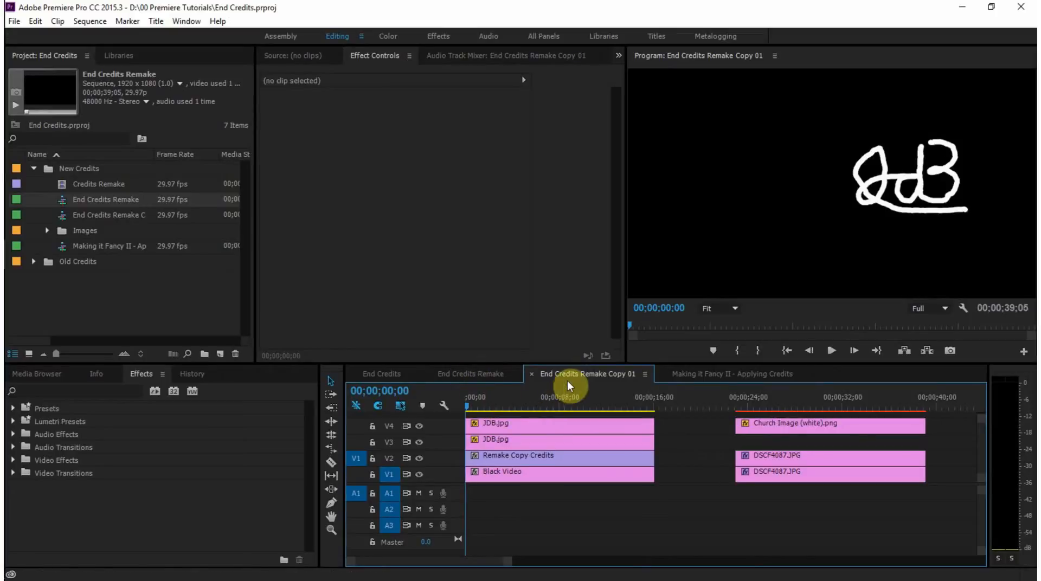
pyautogui.moveTo(470, 408); pyautogui.dragTo(509, 411)
pyautogui.click(517, 425)
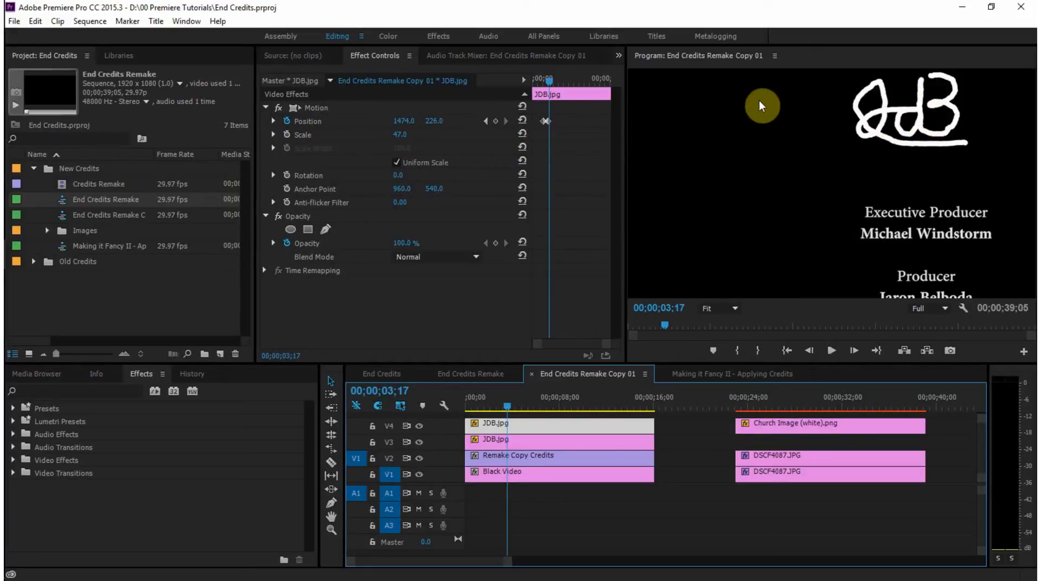
pyautogui.moveTo(558, 85); pyautogui.dragTo(553, 83)
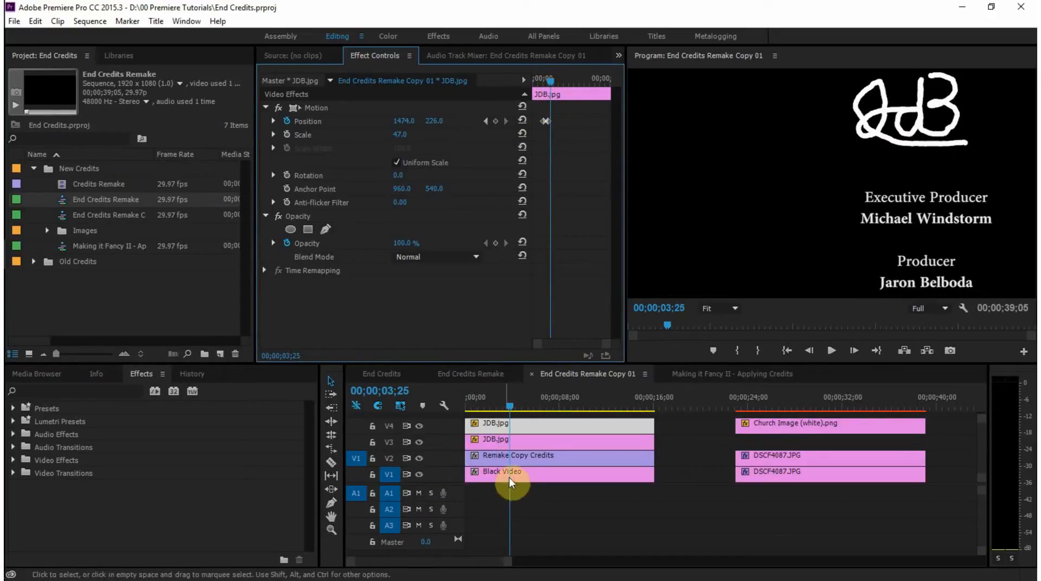
pyautogui.click(419, 442)
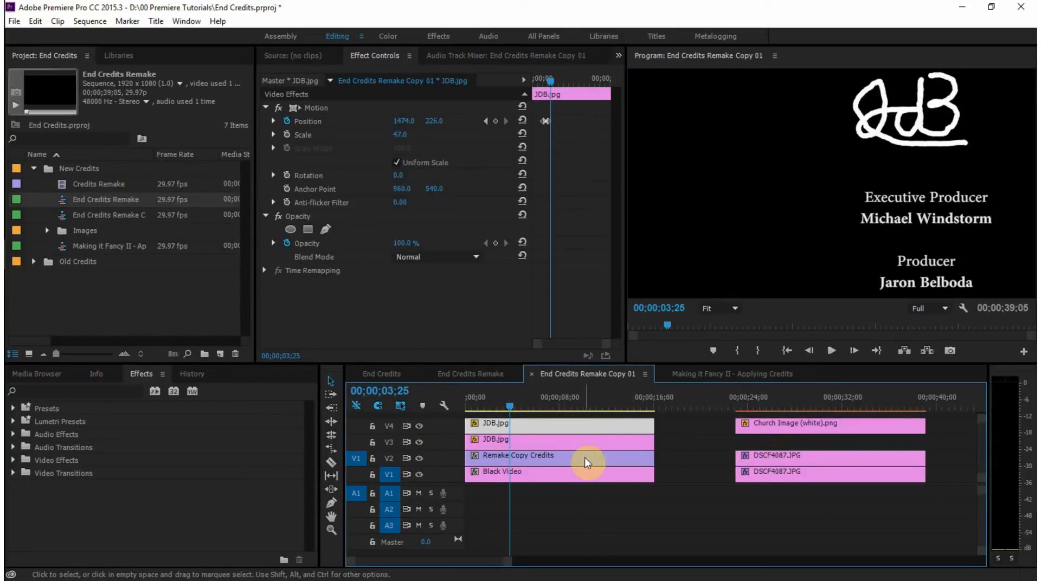
# Move Black Video on V1 past the other clips and place V1's DSCF4087.JPG beneath the credits at the sequence start
pyautogui.moveTo(551, 475); pyautogui.dragTo(850, 488)
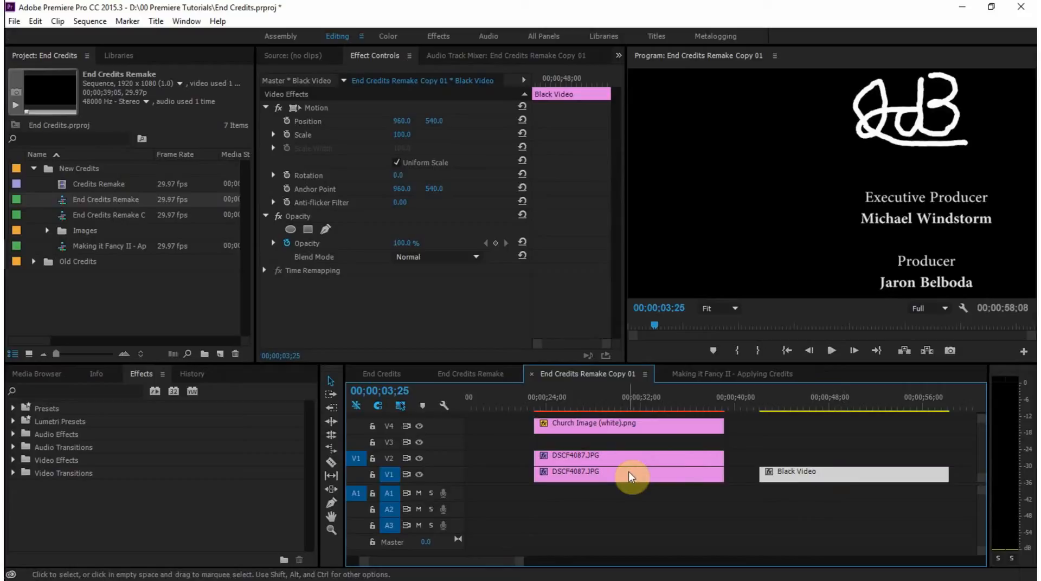
pyautogui.press('-')
pyautogui.moveTo(623, 477); pyautogui.dragTo(488, 476)
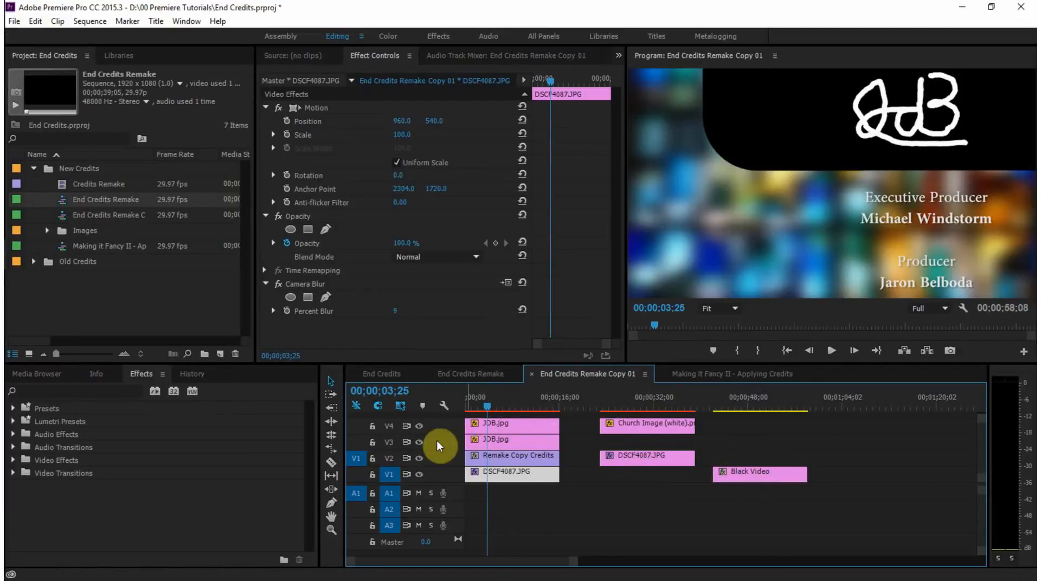
# Toggle V3's visibility repeatedly to compare the logo's edge against the DSCF4087.JPG background, leaving the track visible
pyautogui.click(419, 442)
pyautogui.click(419, 443)
pyautogui.click(419, 443)
pyautogui.click(419, 443)
pyautogui.click(419, 442)
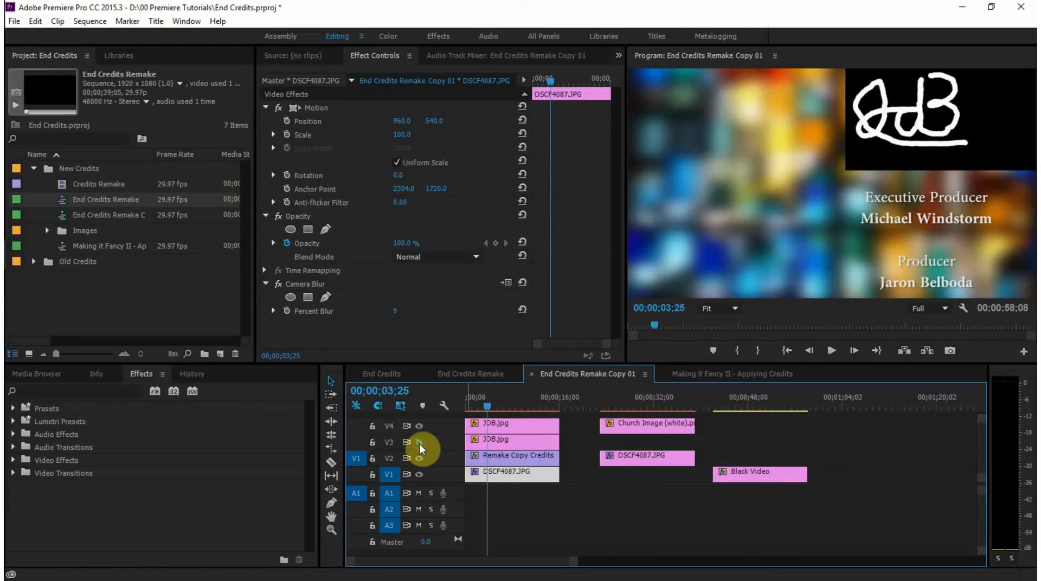
pyautogui.click(418, 442)
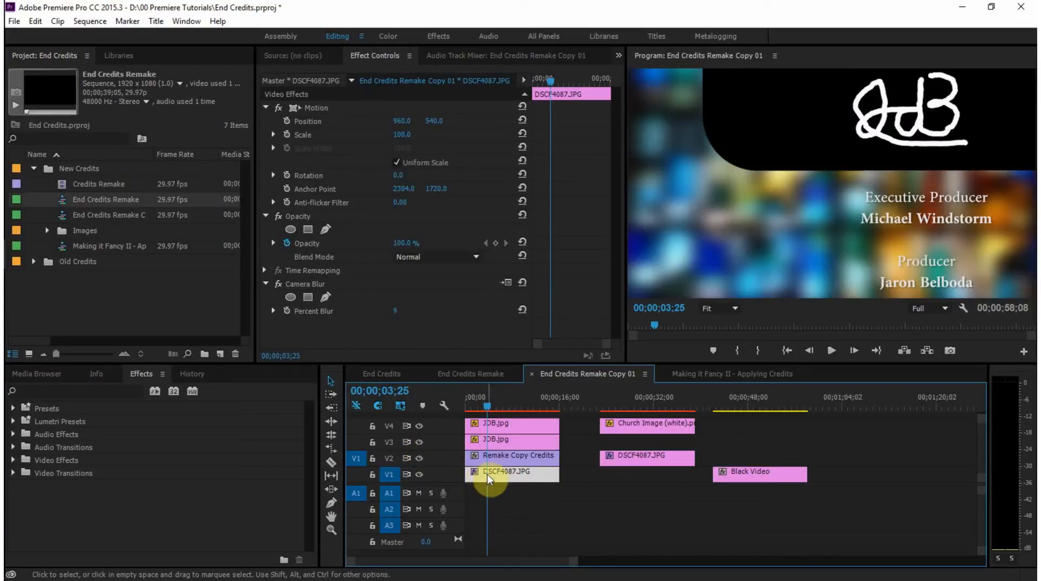
# Undo the V1 clip moves in End Credits Remake Copy 01, return to the sequence start and save the project
pyautogui.moveTo(496, 476)
pyautogui.mouseDown()
pyautogui.moveTo(763, 473)
pyautogui.moveTo(516, 476)
pyautogui.mouseUp()
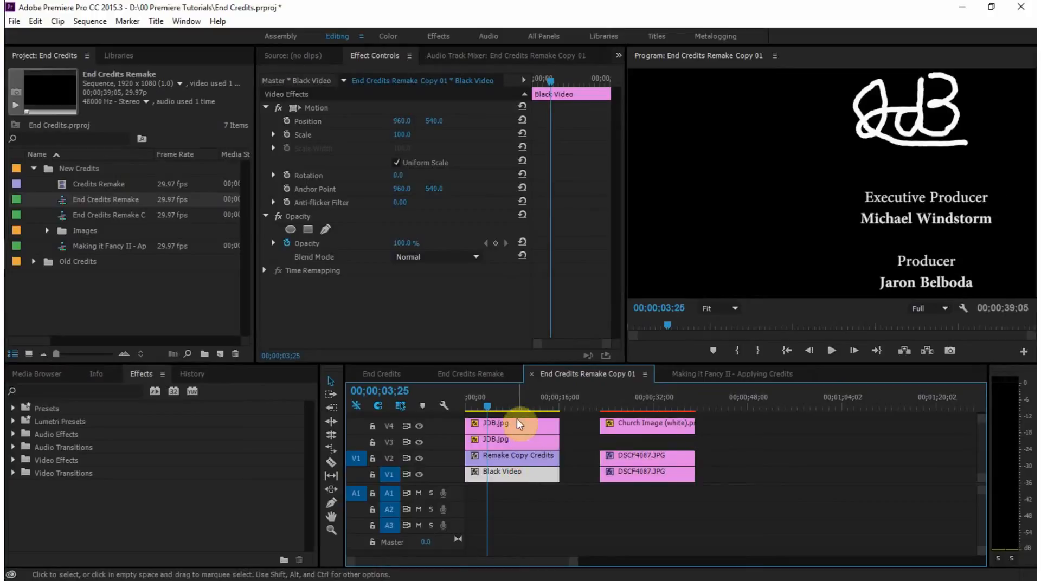
pyautogui.press('Home')
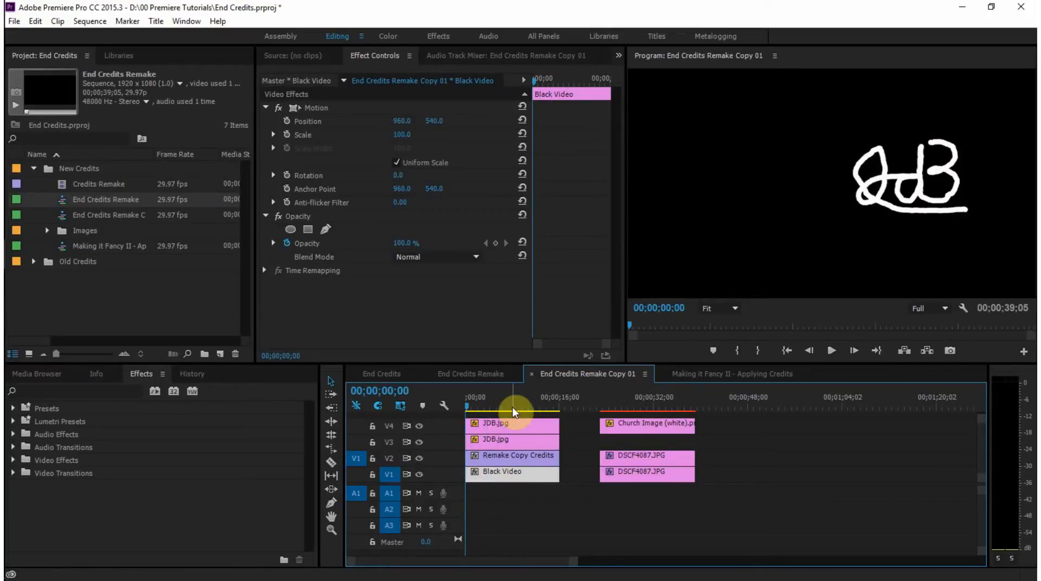
pyautogui.hotkey('ctrl', 's')
# In Making it Fancy II - Applying Credits, delete both nested credits clips and the End Credits Part 2.mp4 segment on V2
pyautogui.click(712, 373)
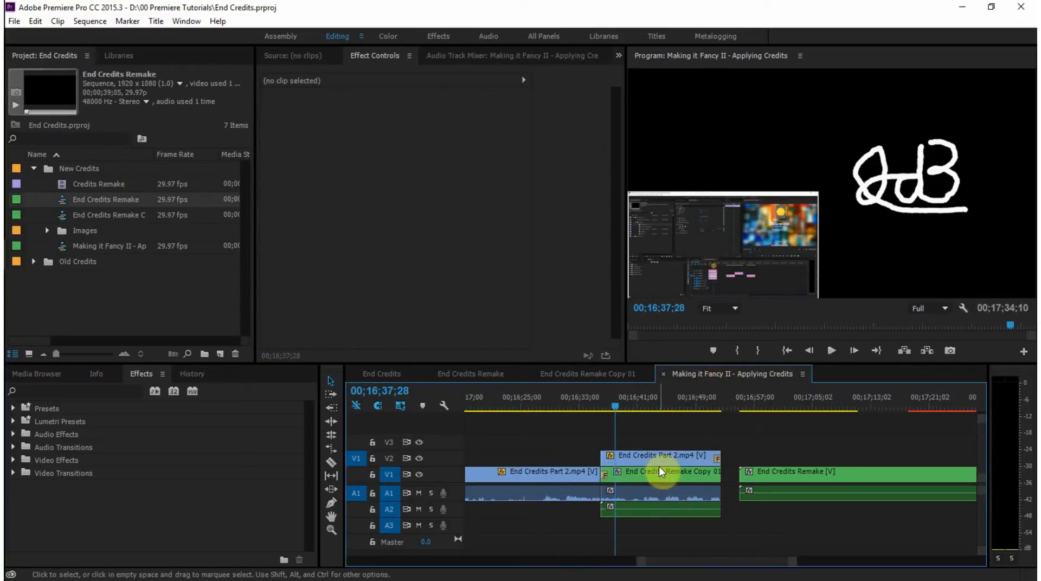
pyautogui.moveTo(616, 408)
pyautogui.mouseDown()
pyautogui.moveTo(582, 414)
pyautogui.moveTo(610, 415)
pyautogui.mouseUp()
pyautogui.moveTo(841, 444); pyautogui.dragTo(774, 499)
pyautogui.press('Delete')
pyautogui.moveTo(748, 447); pyautogui.dragTo(643, 541)
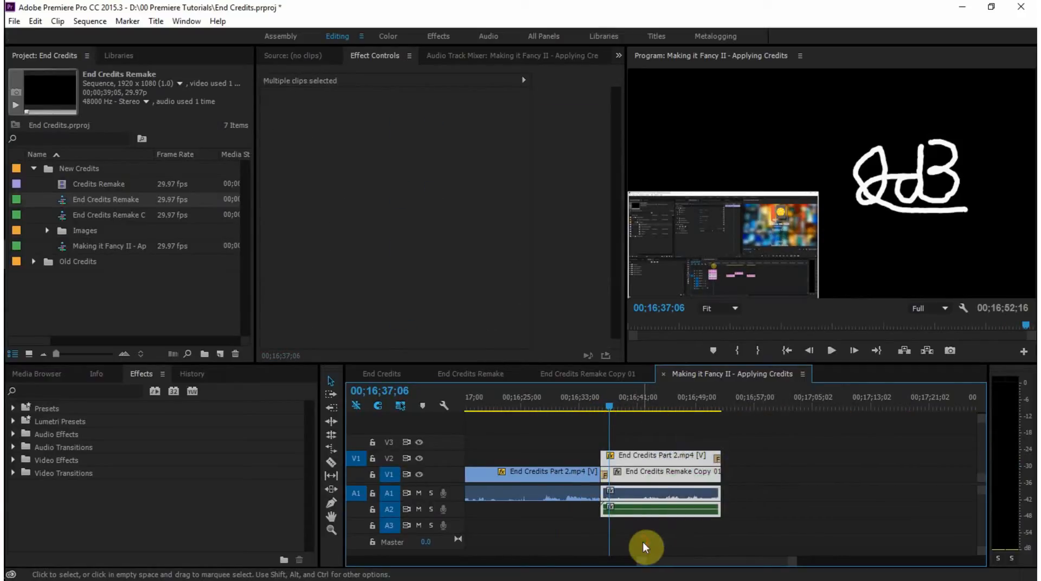
pyautogui.press('Delete')
# Extend the last End Credits Part 2.mp4 segment on V1 to 00;16;52;17 and play the extended part
pyautogui.click(690, 480)
pyautogui.moveTo(598, 479); pyautogui.dragTo(760, 479)
pyautogui.moveTo(615, 407); pyautogui.dragTo(629, 409)
pyautogui.press('space')
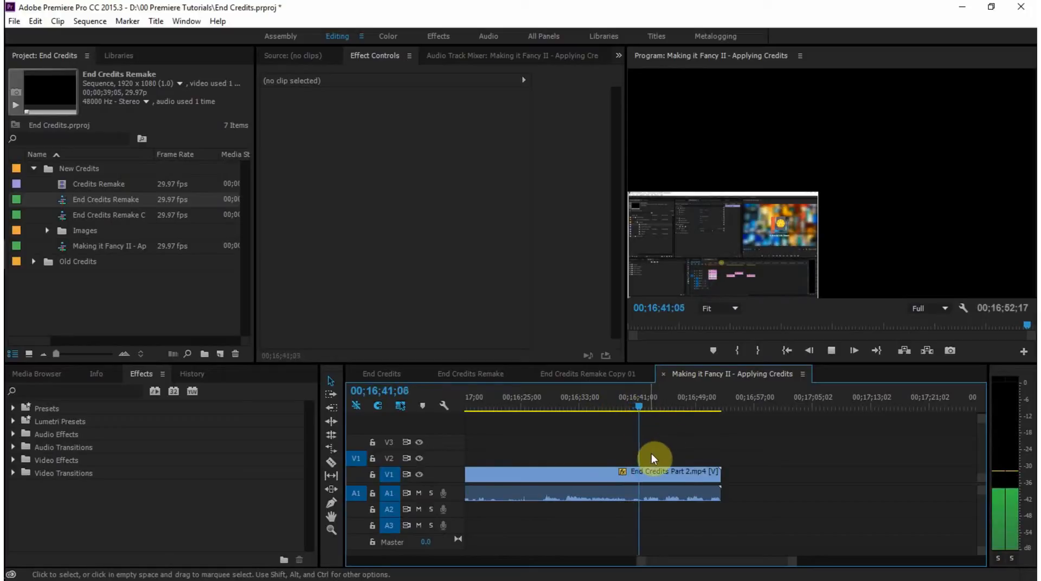
# Scrub the last End Credits Part 2.mp4 segment back to 00;16;00;18 and delete that animated segment
pyautogui.click(624, 477)
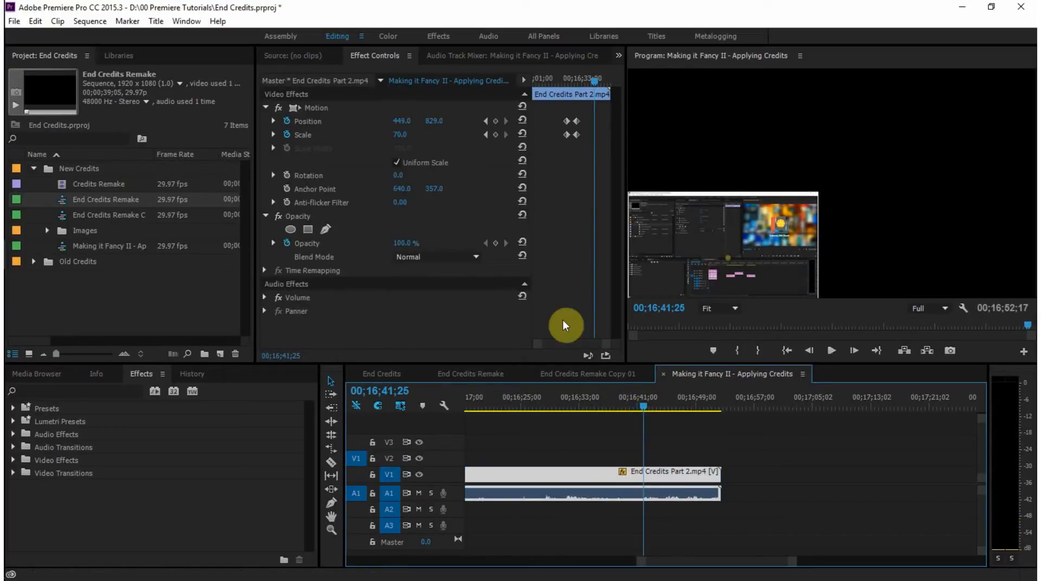
pyautogui.moveTo(586, 82); pyautogui.dragTo(503, 89)
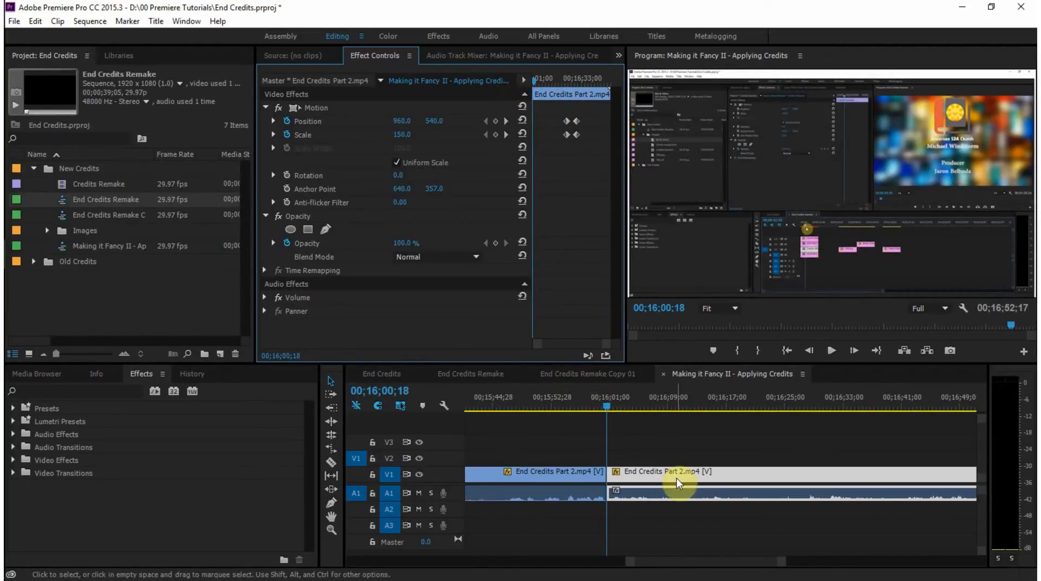
pyautogui.click(740, 374)
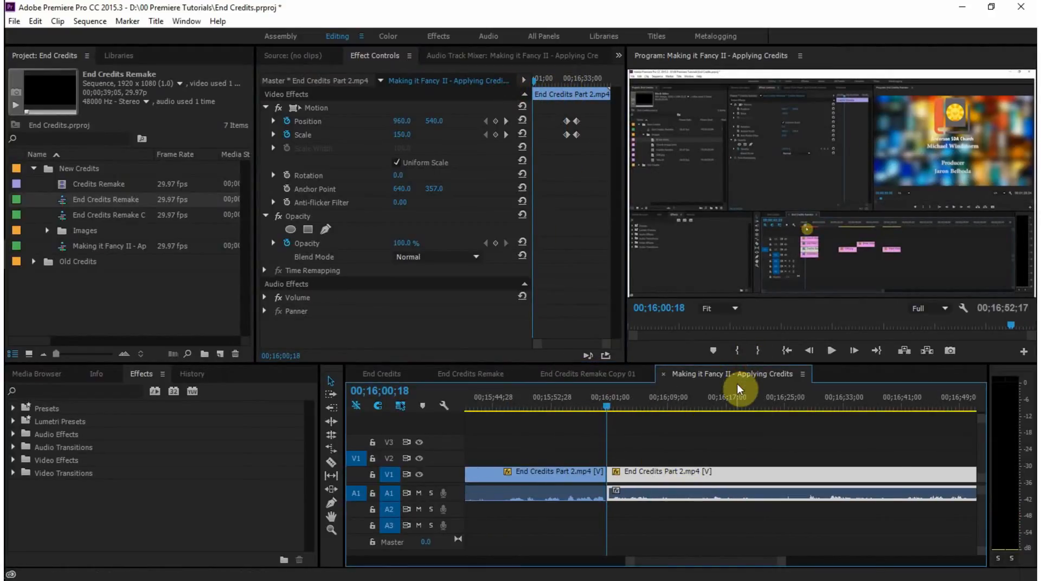
pyautogui.press('\\')
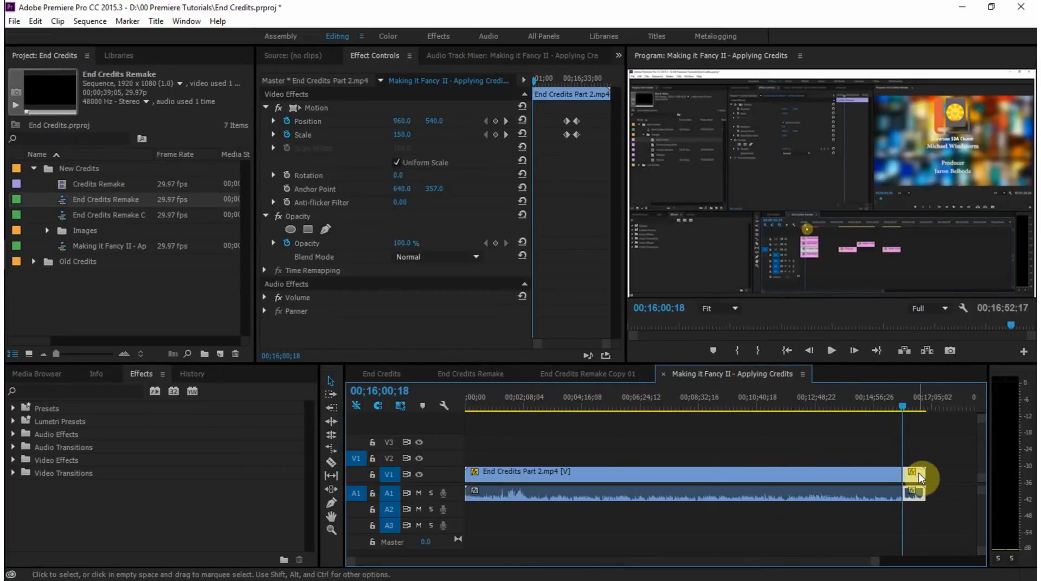
pyautogui.press('Delete')
# Extend the remaining End Credits Part 2.mp4 clip to 00;16;52;17, scrub its ending and place the playhead at 00;16;37;06
pyautogui.moveTo(903, 403); pyautogui.dragTo(880, 407)
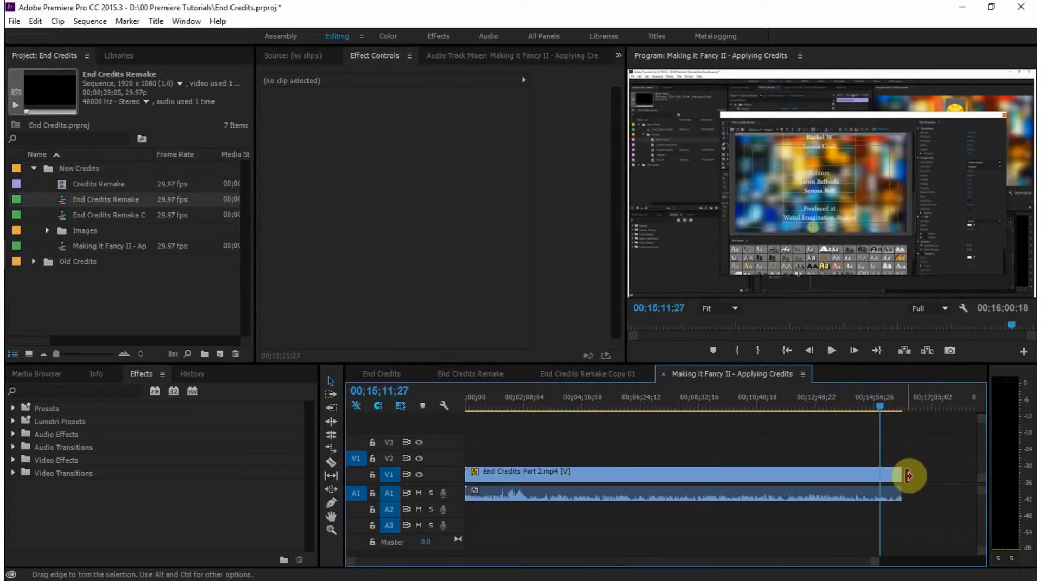
pyautogui.moveTo(934, 476); pyautogui.dragTo(914, 468)
pyautogui.click(855, 407)
pyautogui.moveTo(854, 408); pyautogui.dragTo(896, 407)
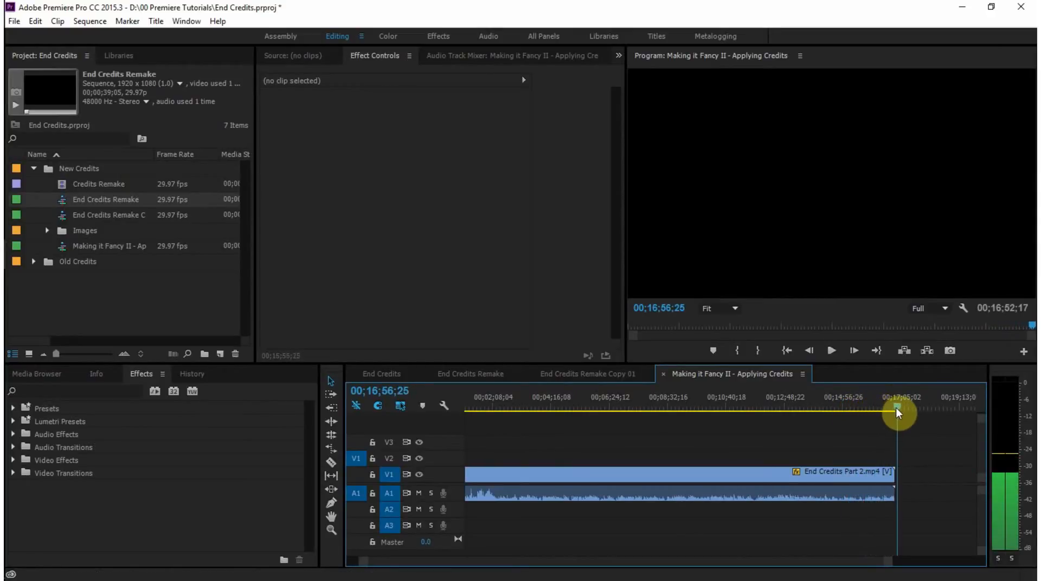
pyautogui.moveTo(897, 480); pyautogui.dragTo(922, 480)
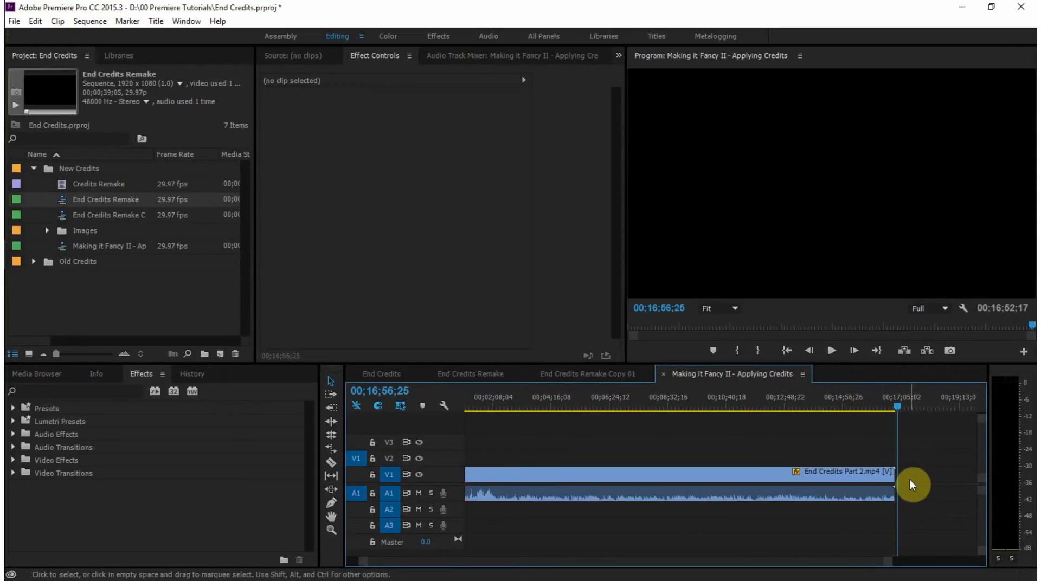
pyautogui.press('-')
pyautogui.click(784, 406)
pyautogui.press('=')
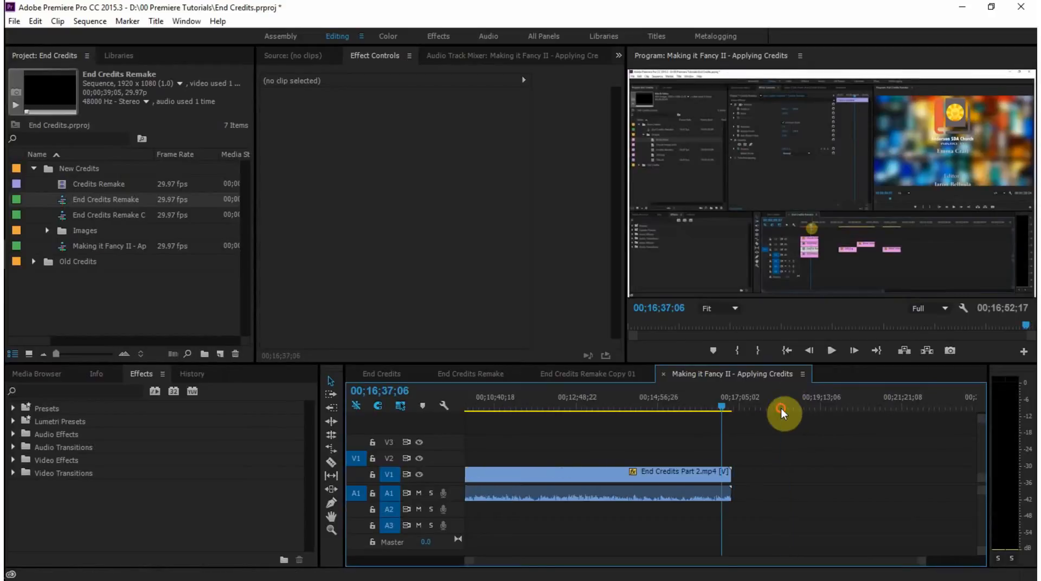
# Select the End Credits Part 2.mp4 clip, play its ending and place the playhead at 00;16;41;23
pyautogui.press('=')
pyautogui.press('=')
pyautogui.moveTo(720, 407); pyautogui.dragTo(803, 409)
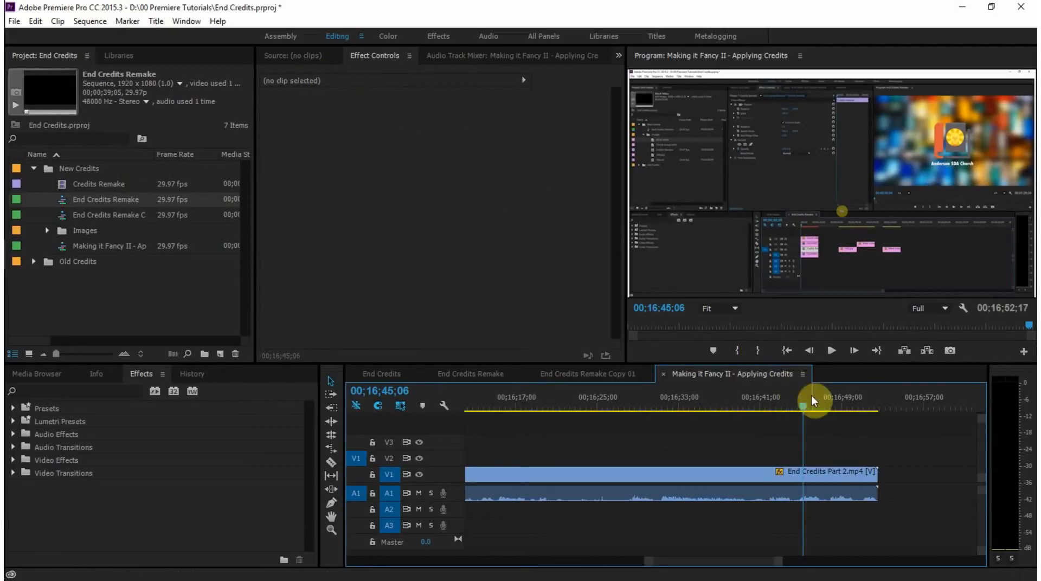
pyautogui.click(814, 473)
pyautogui.click(800, 406)
pyautogui.moveTo(799, 406); pyautogui.dragTo(748, 405)
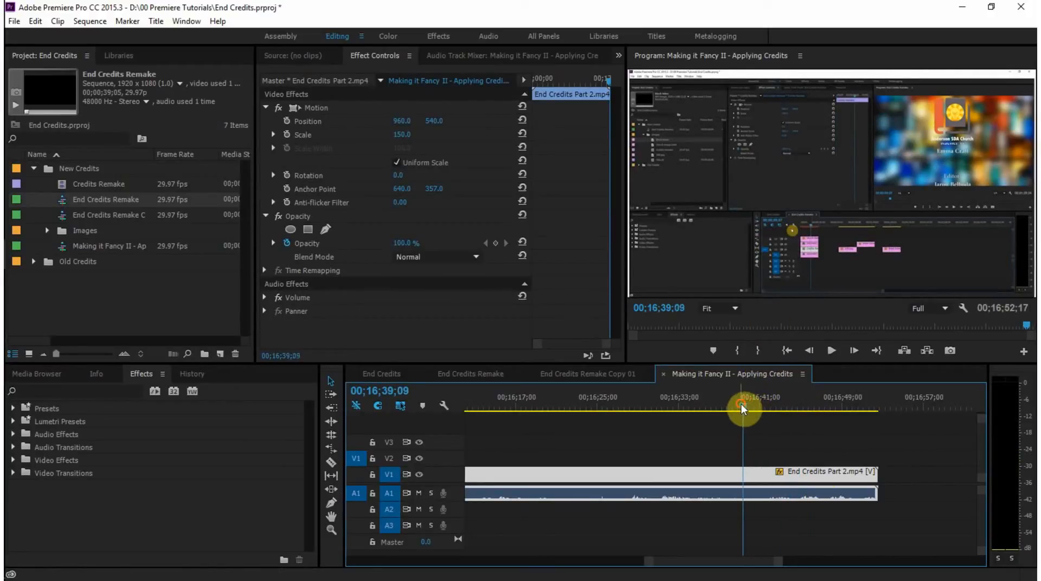
pyautogui.press('space')
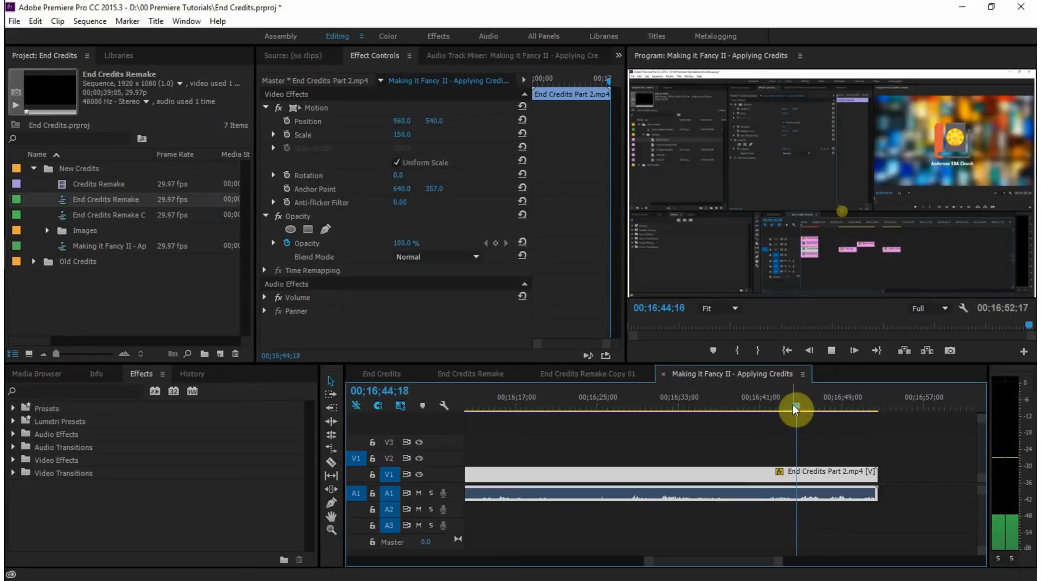
pyautogui.click(763, 409)
pyautogui.moveTo(764, 414); pyautogui.dragTo(769, 418)
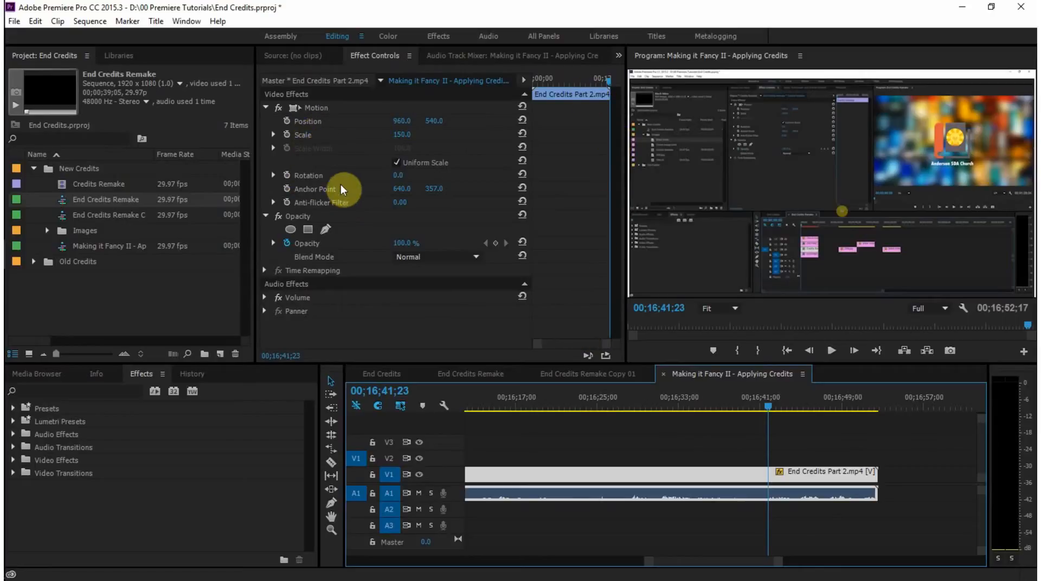
# Search the effects for pip and split the End Credits Part 2.mp4 clip at 00;16;41;23
pyautogui.click(100, 390)
pyautogui.write('pip')
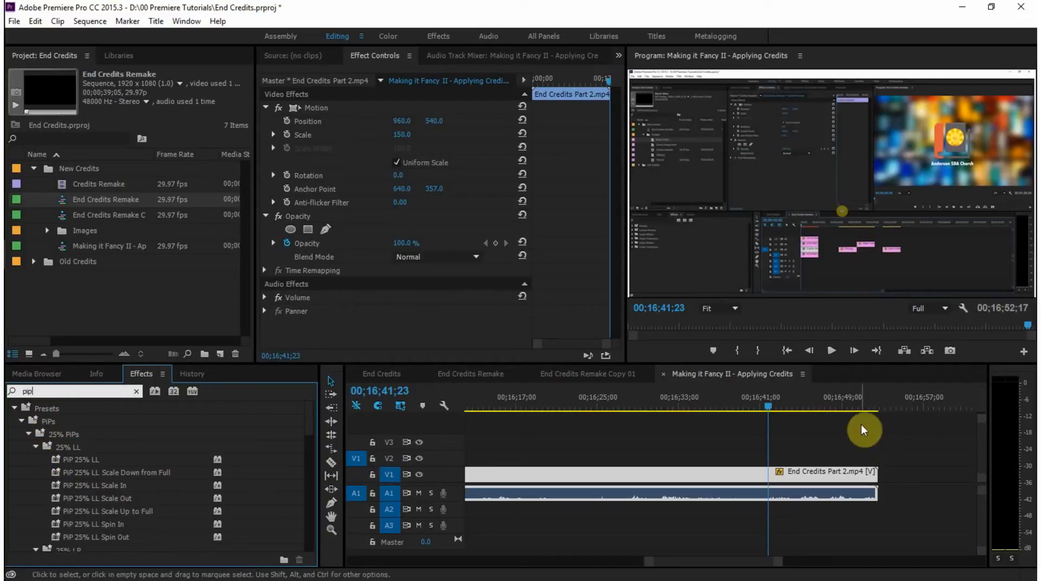
pyautogui.click(759, 374)
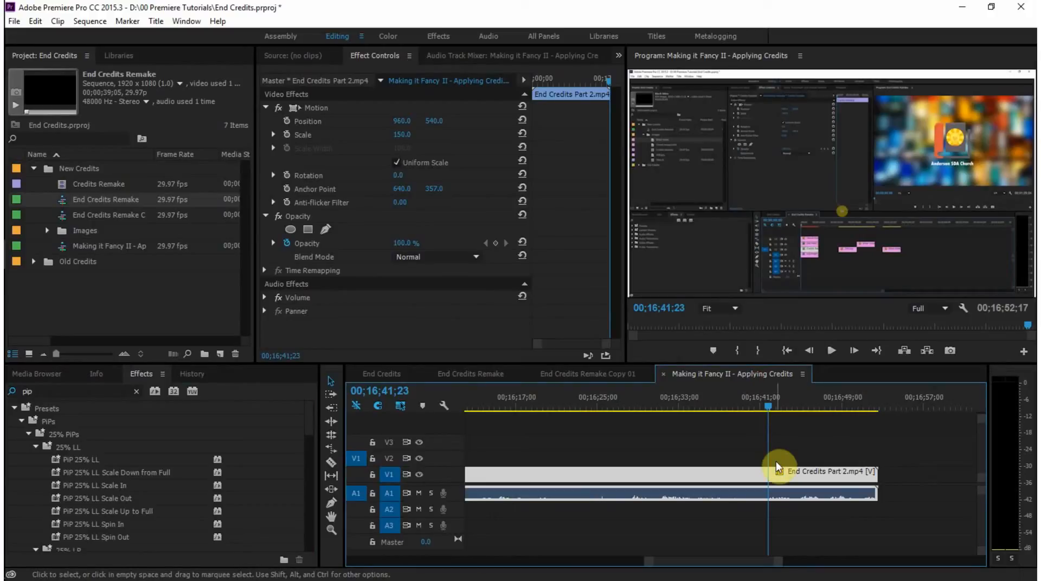
pyautogui.hotkey('ctrl', 'k')
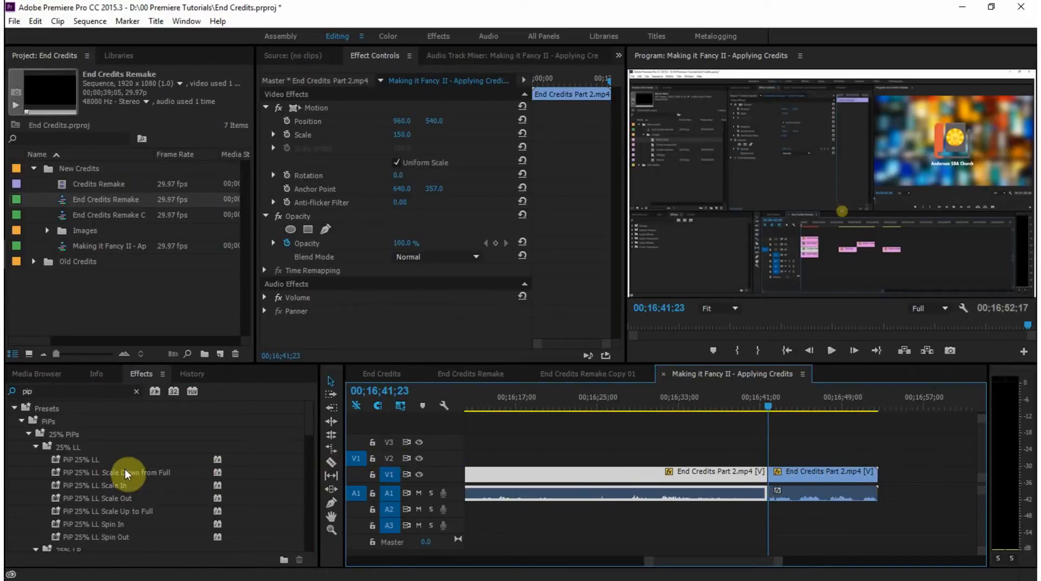
# Apply the PiP 25% LL Scale Down from Full preset to the last End Credits Part 2.mp4 segment and play it
pyautogui.click(62, 460)
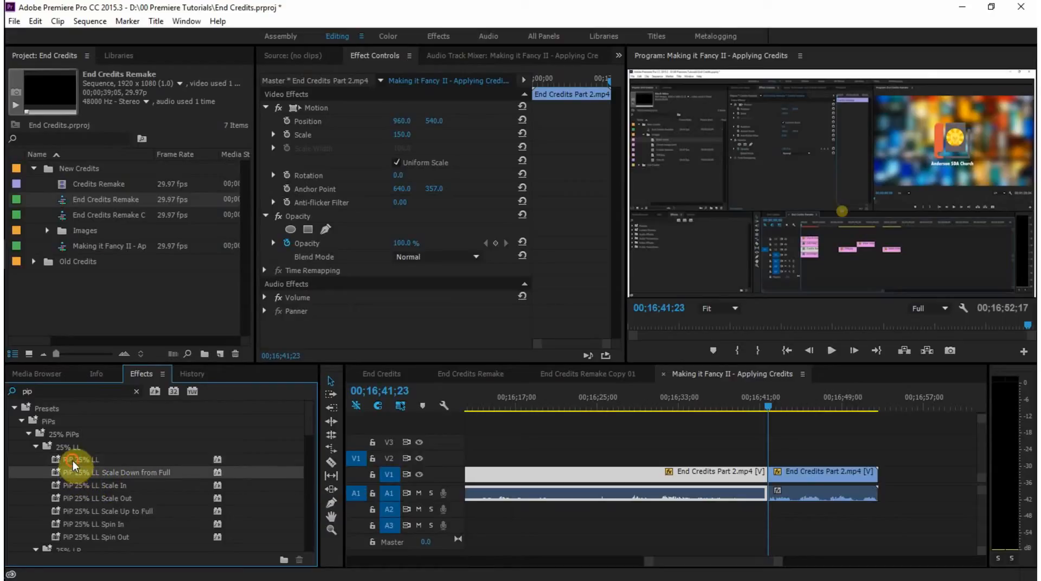
pyautogui.click(102, 475)
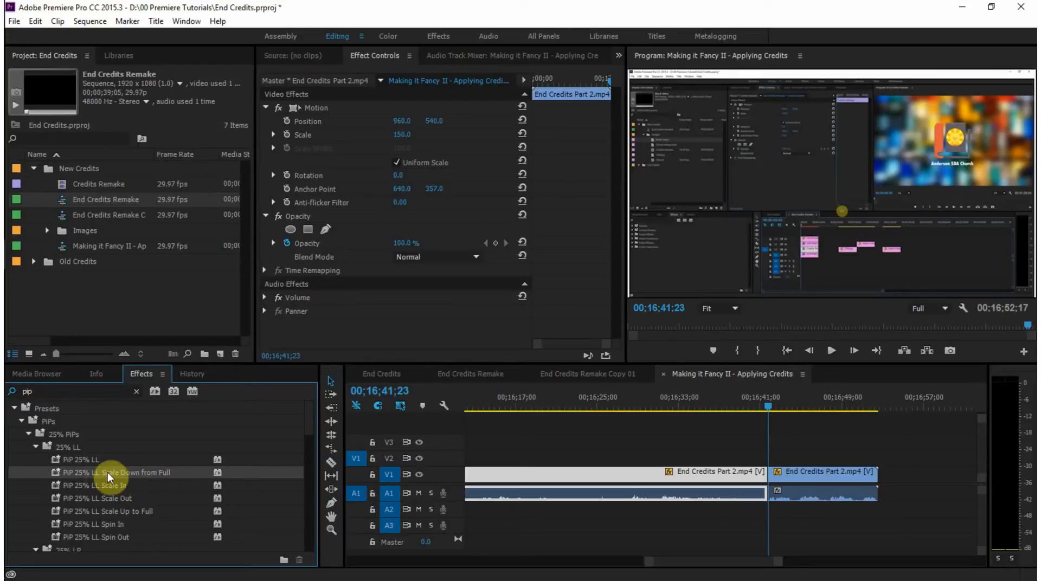
pyautogui.moveTo(77, 473); pyautogui.dragTo(789, 472)
pyautogui.moveTo(773, 404); pyautogui.dragTo(766, 408)
pyautogui.press('space')
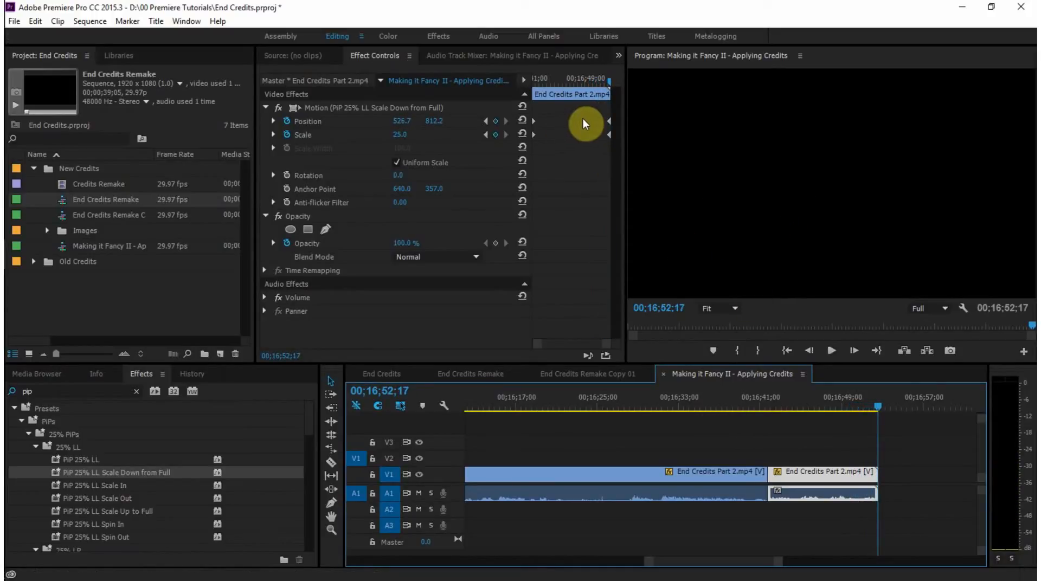
# Shorten the picture-in-picture animation by moving its end Position and Scale keyframes near the segment's start, and play it
pyautogui.moveTo(599, 116); pyautogui.dragTo(545, 132)
pyautogui.moveTo(873, 407); pyautogui.dragTo(760, 408)
pyautogui.press('space')
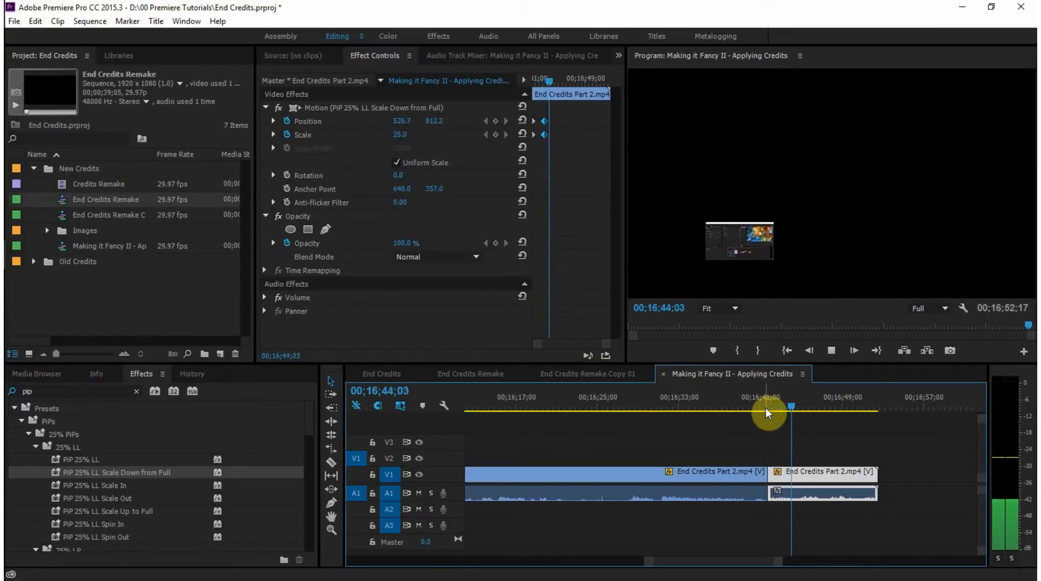
pyautogui.press('space')
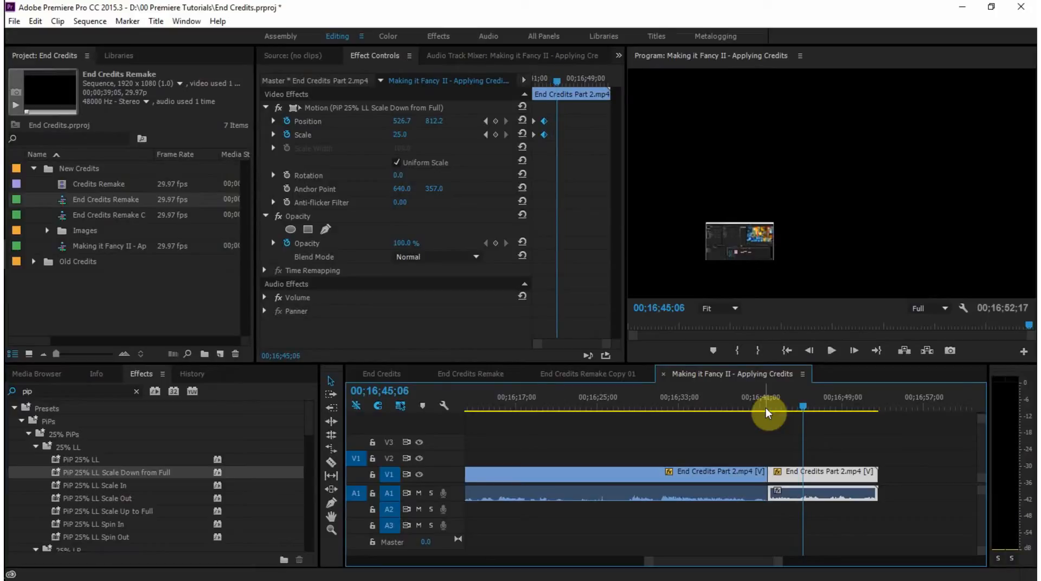
# Mute audio track A1 and replay the shrinking animation from 00;16;40;11
pyautogui.click(417, 494)
pyautogui.moveTo(797, 405); pyautogui.dragTo(756, 411)
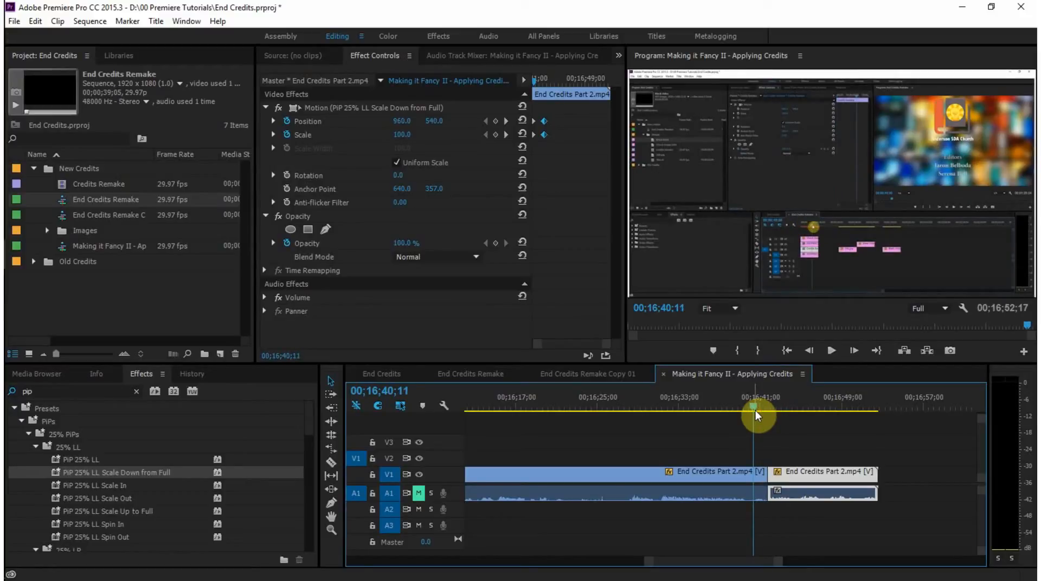
pyautogui.press('space')
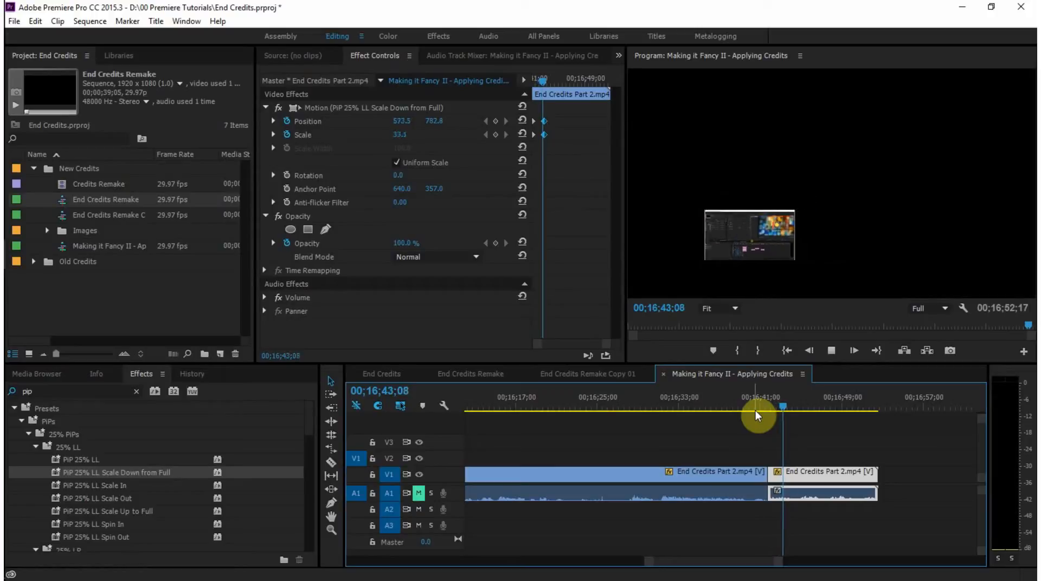
pyautogui.press('space')
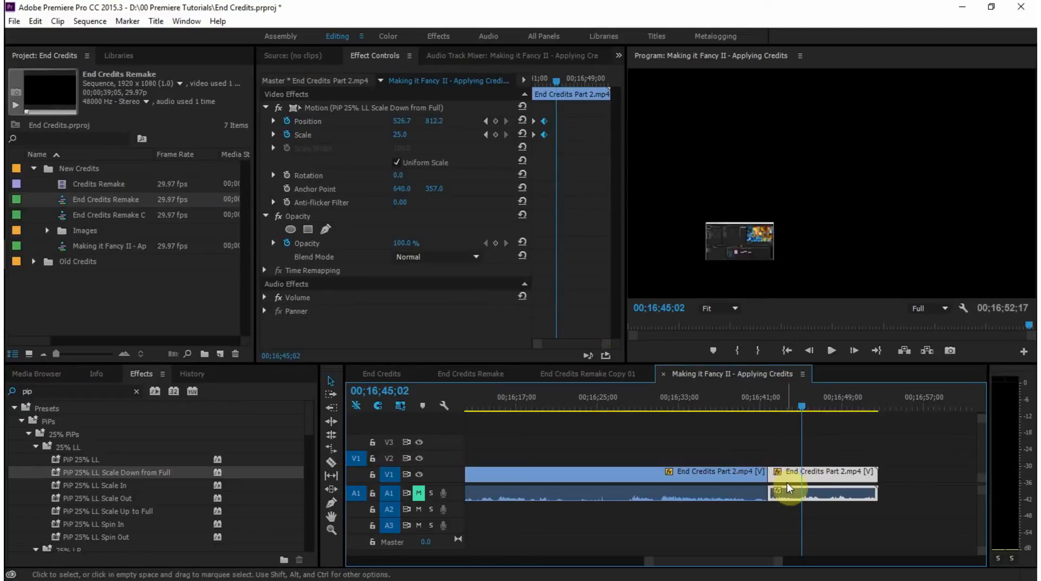
# Turn off Position and Scale animation on the last segment, deleting their existing keyframes
pyautogui.click(320, 109)
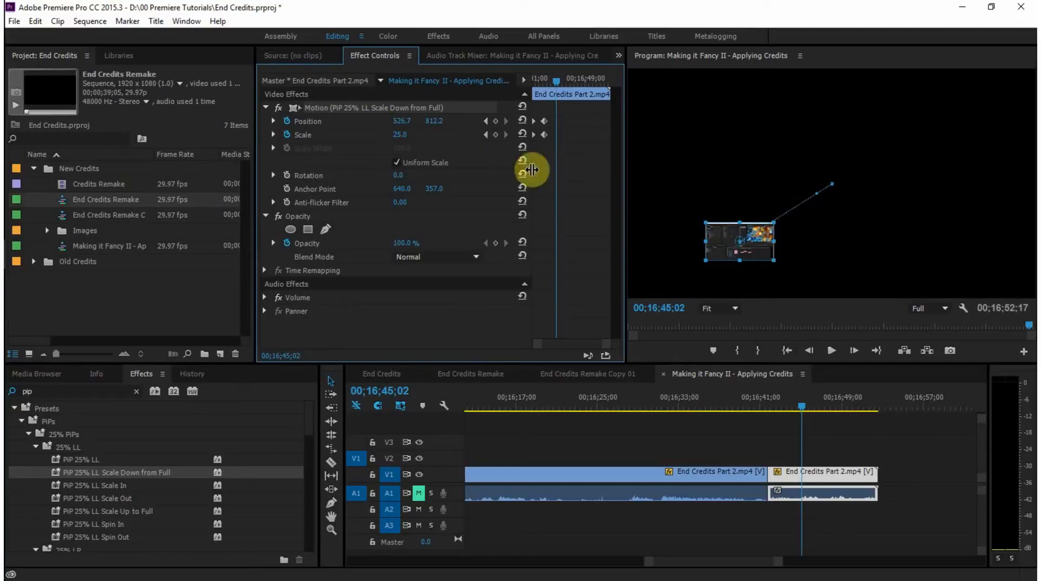
pyautogui.click(337, 122)
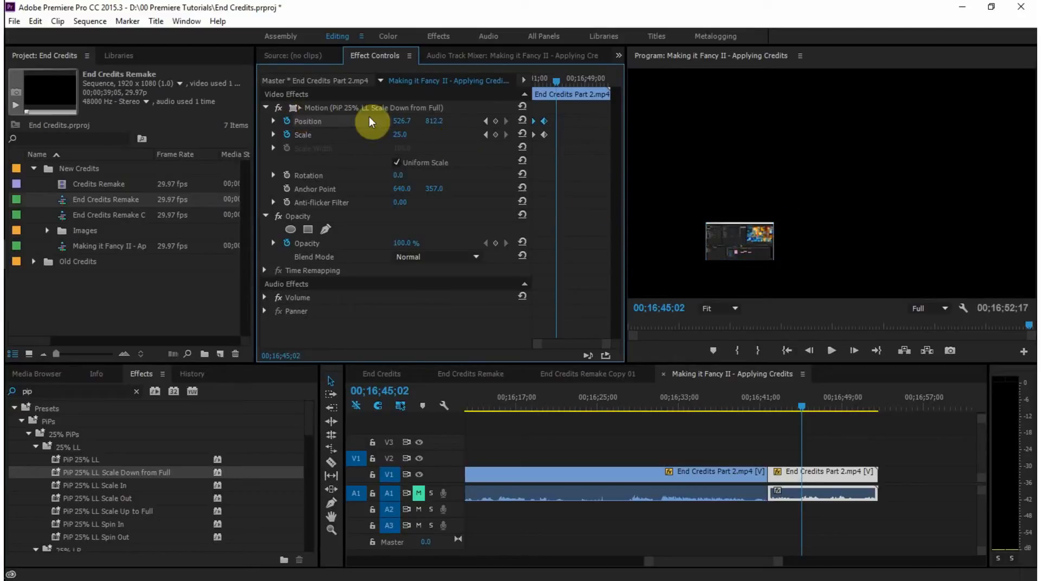
pyautogui.click(286, 121)
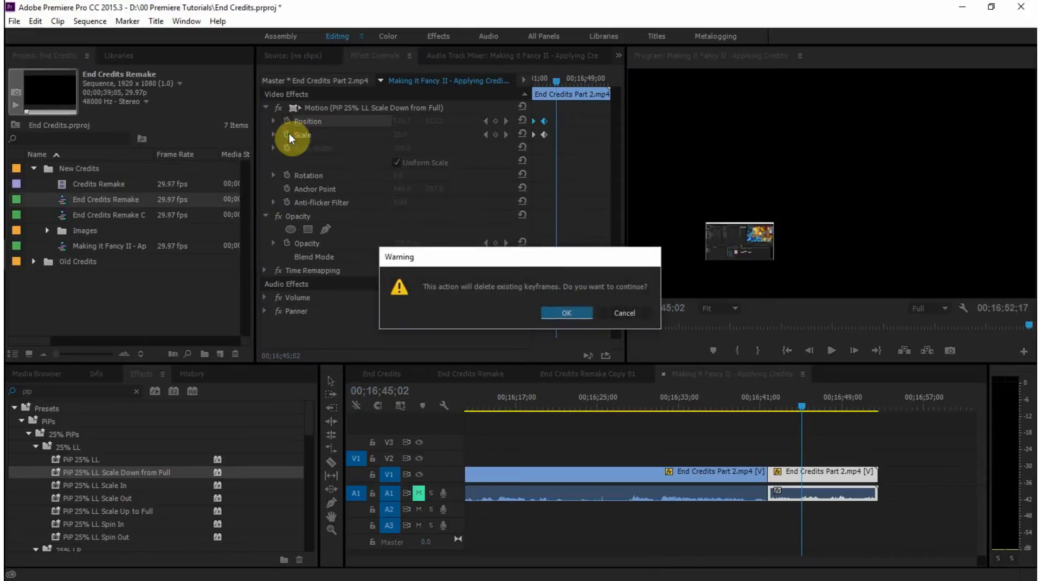
pyautogui.click(575, 313)
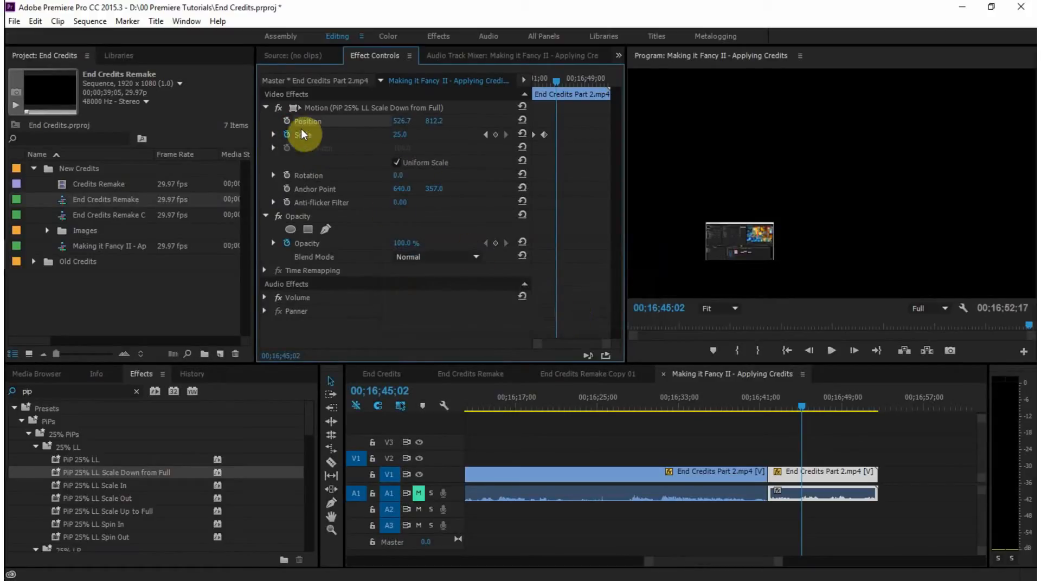
pyautogui.click(287, 136)
pyautogui.click(575, 313)
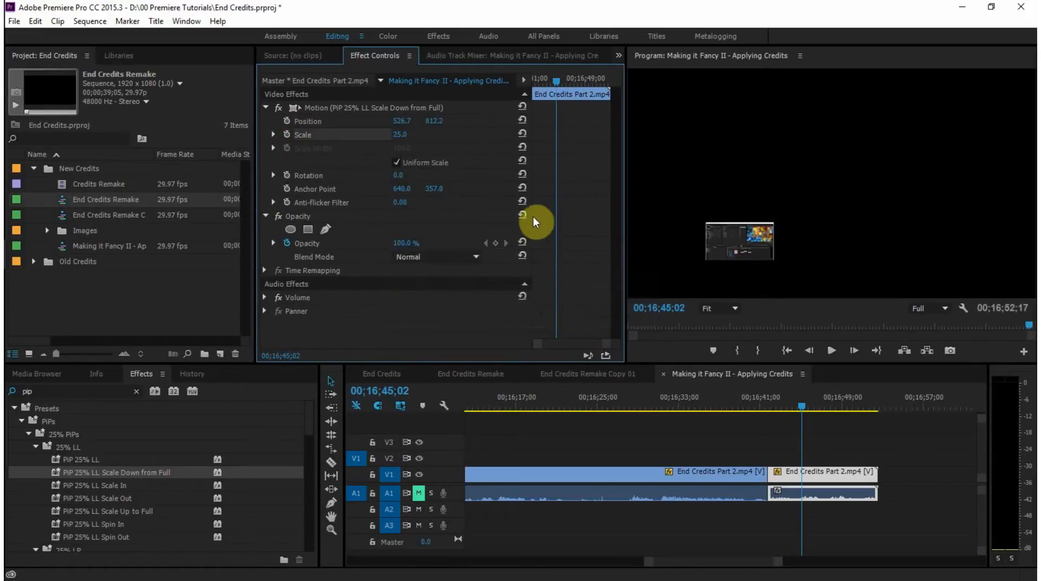
# Restore the last segment's motion to Position 960, 540 and Scale 150 by pasting the preceding segment's attributes
pyautogui.click(815, 476)
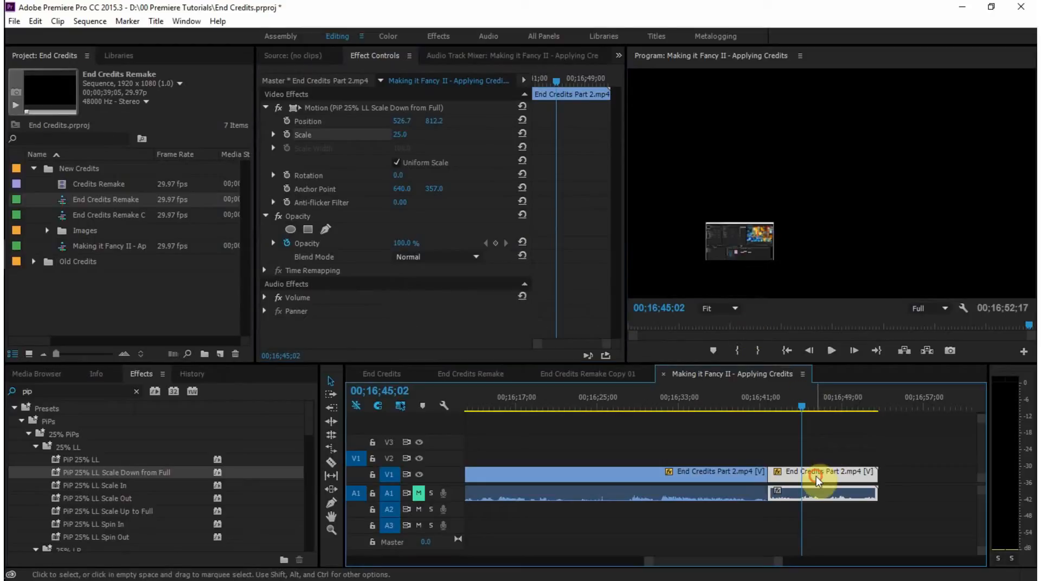
pyautogui.click(715, 468)
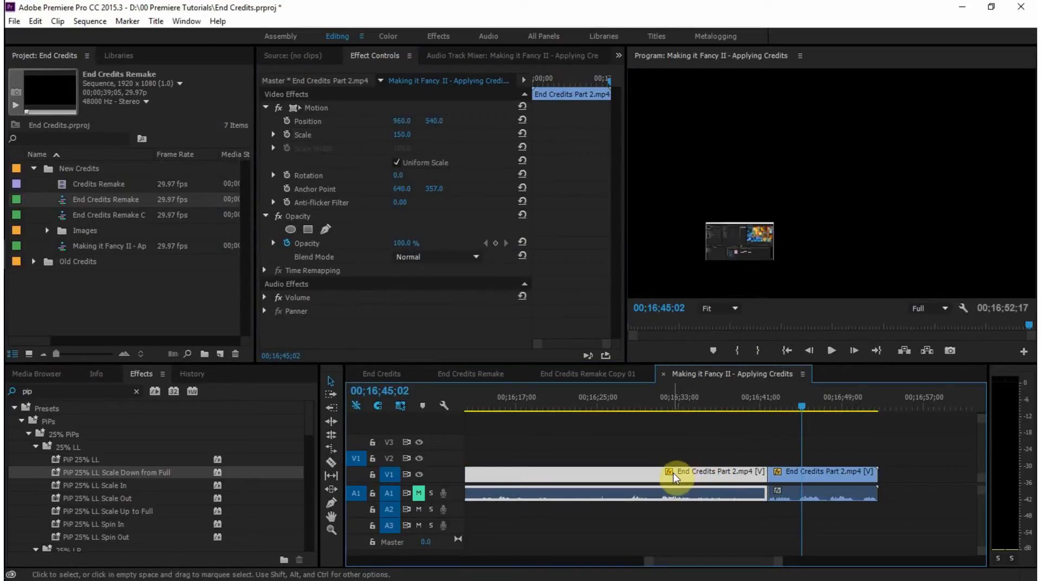
pyautogui.click(791, 476)
pyautogui.rightClick(791, 477)
pyautogui.click(588, 428)
pyautogui.click(561, 462)
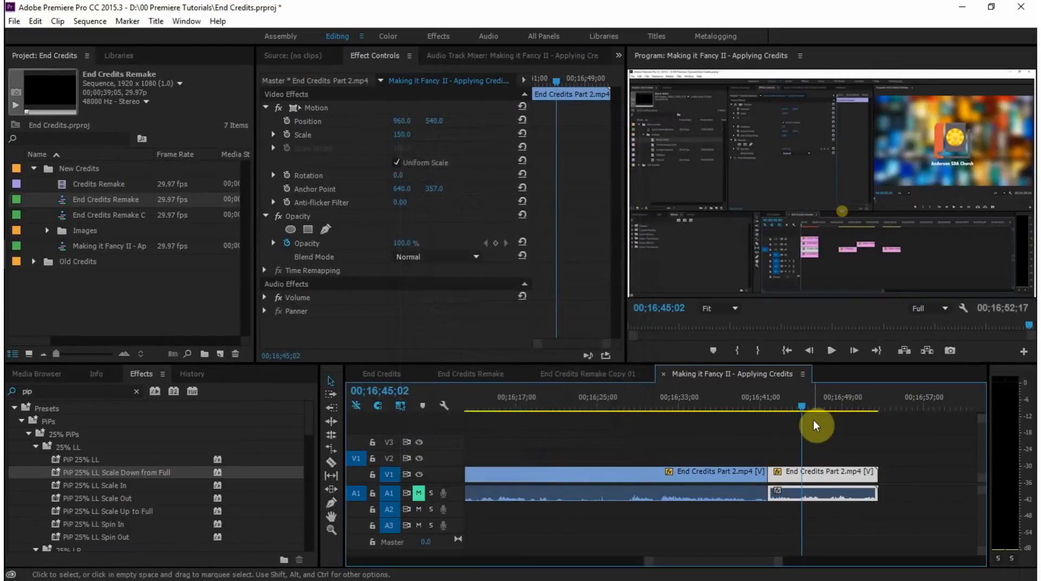
# Save the project and clear the pip search from the effects list
pyautogui.moveTo(805, 408); pyautogui.dragTo(811, 407)
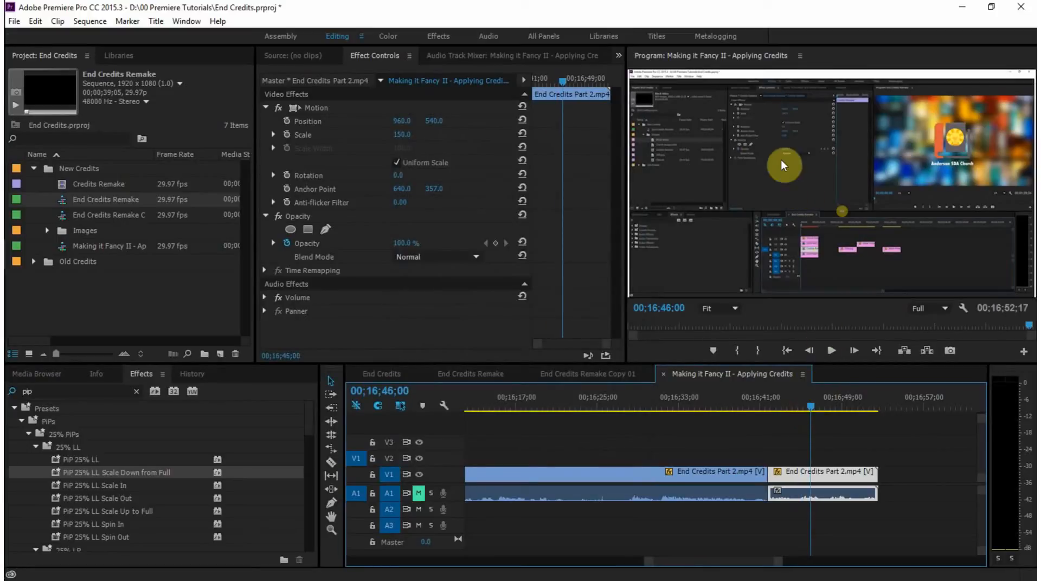
pyautogui.hotkey('ctrl', 's')
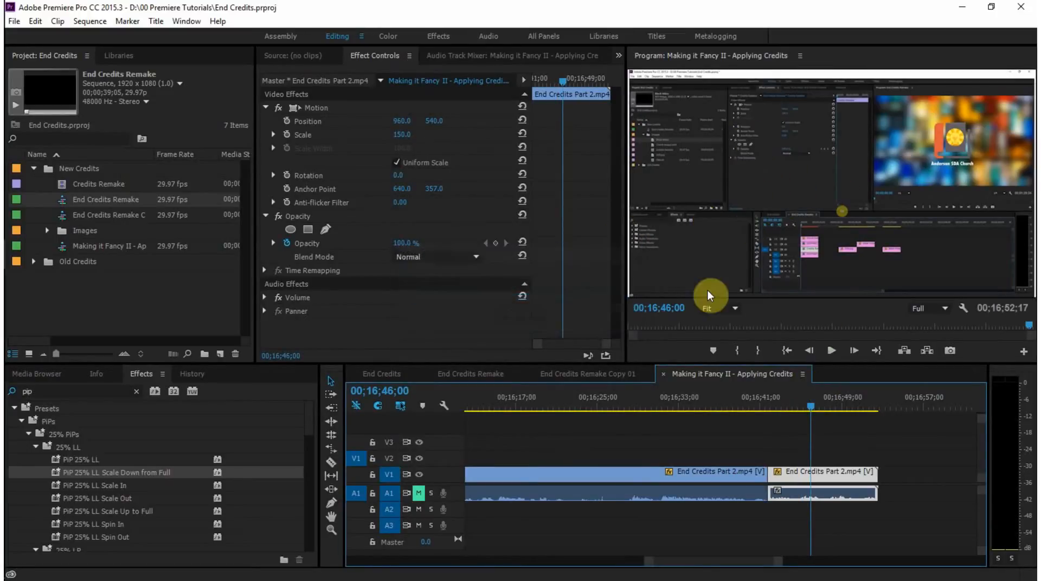
pyautogui.click(801, 410)
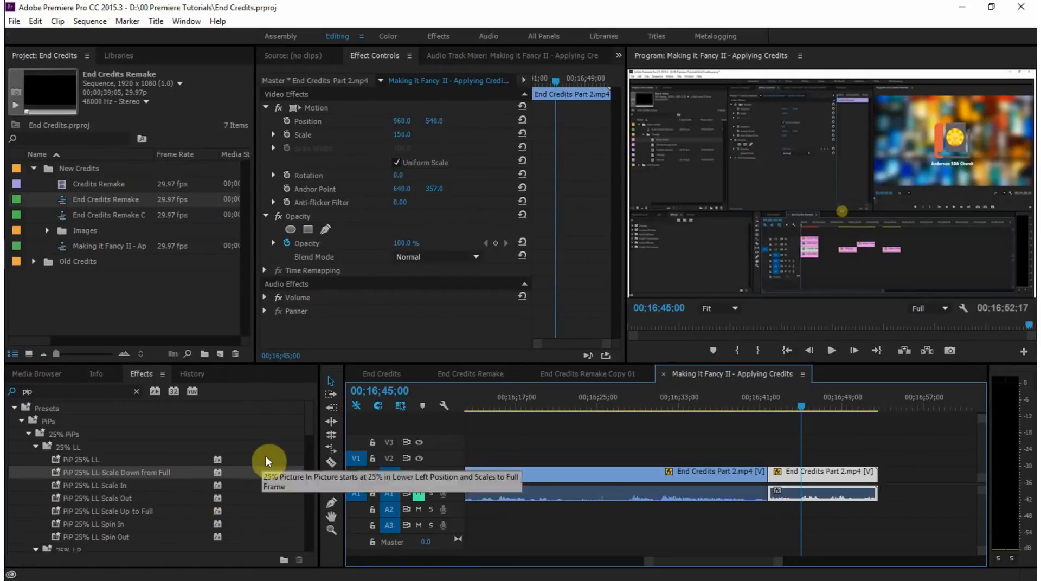
pyautogui.moveTo(307, 424)
pyautogui.mouseDown()
pyautogui.moveTo(306, 539)
pyautogui.moveTo(309, 421)
pyautogui.mouseUp()
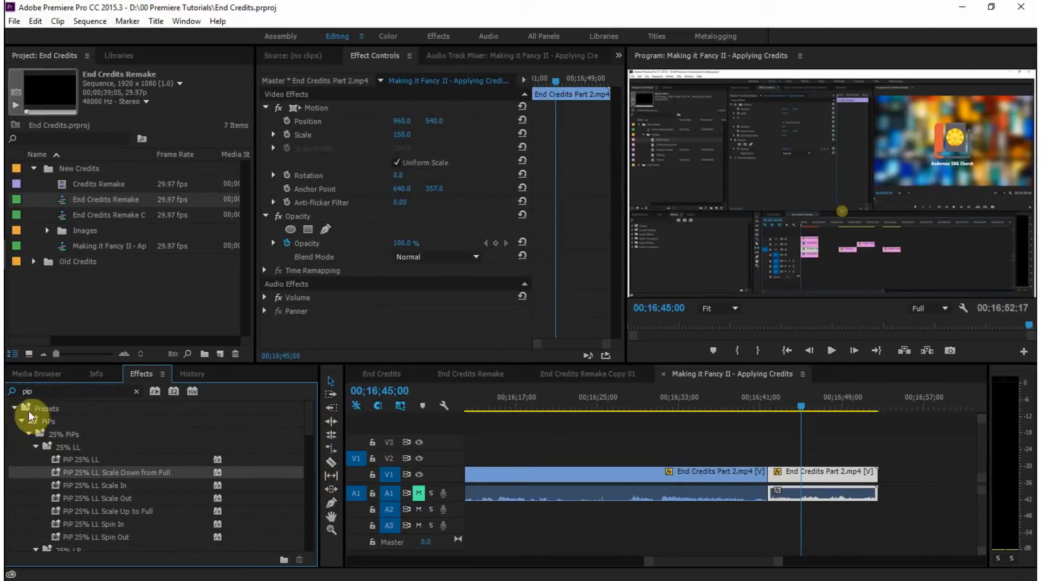
pyautogui.click(138, 391)
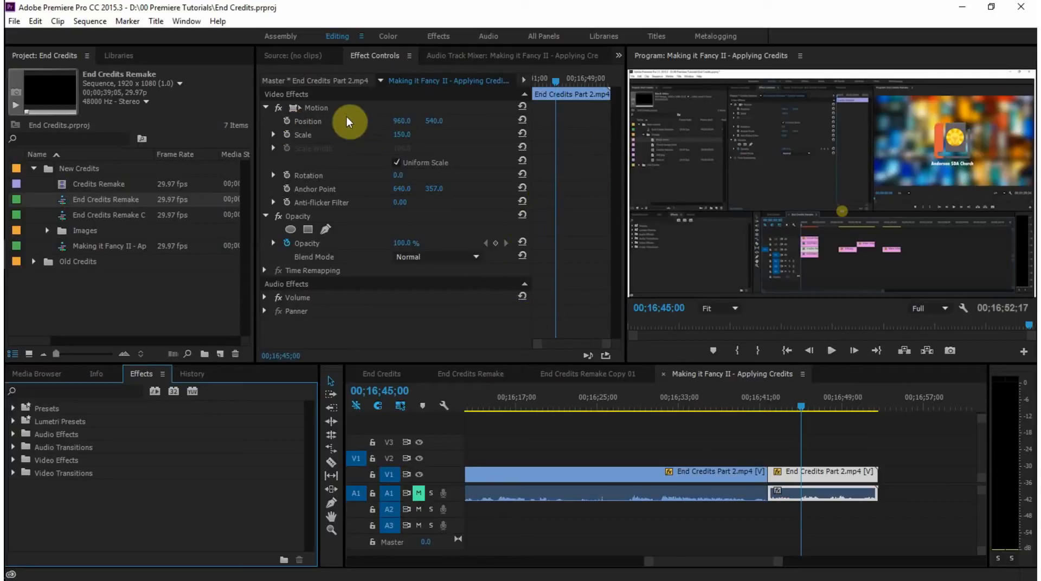
pyautogui.click(286, 121)
pyautogui.click(287, 135)
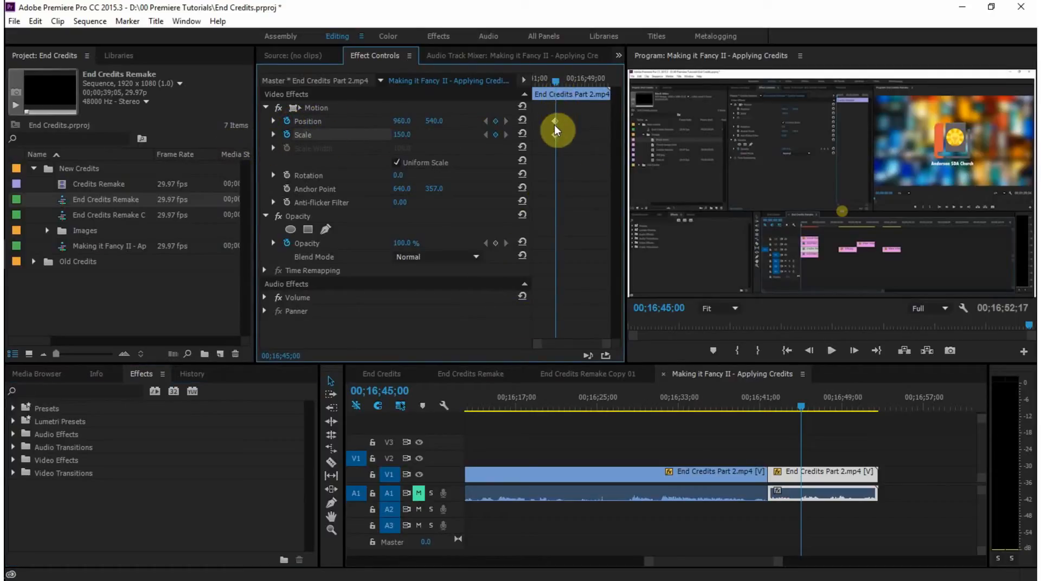
pyautogui.hotkey('ctrl', 'z')
pyautogui.hotkey('ctrl', 'z')
# Add starting Position and Scale keyframes at the beginning of the last segment, 00;16;41;23
pyautogui.moveTo(557, 80); pyautogui.dragTo(506, 86)
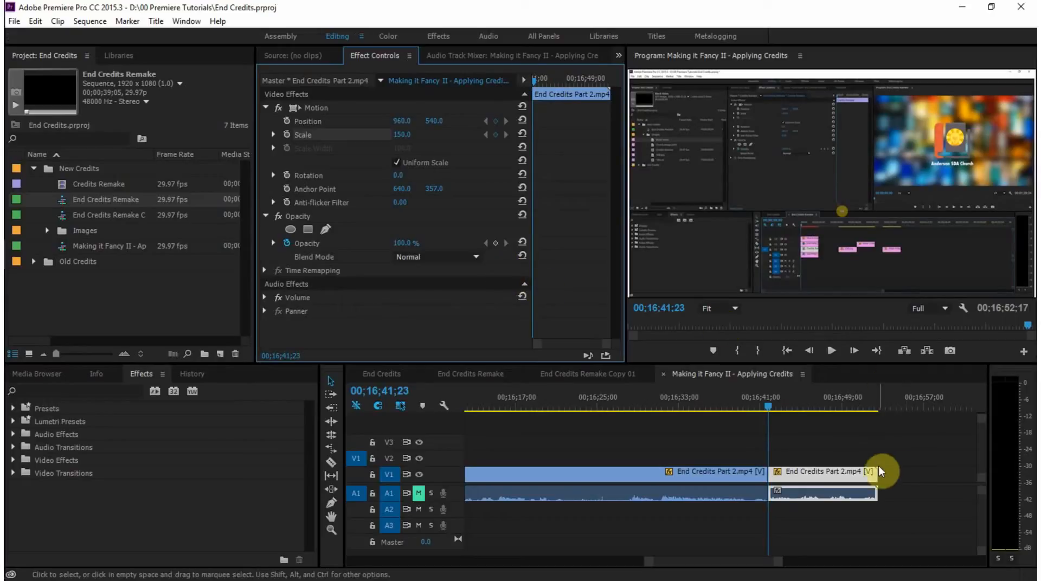
pyautogui.click(288, 121)
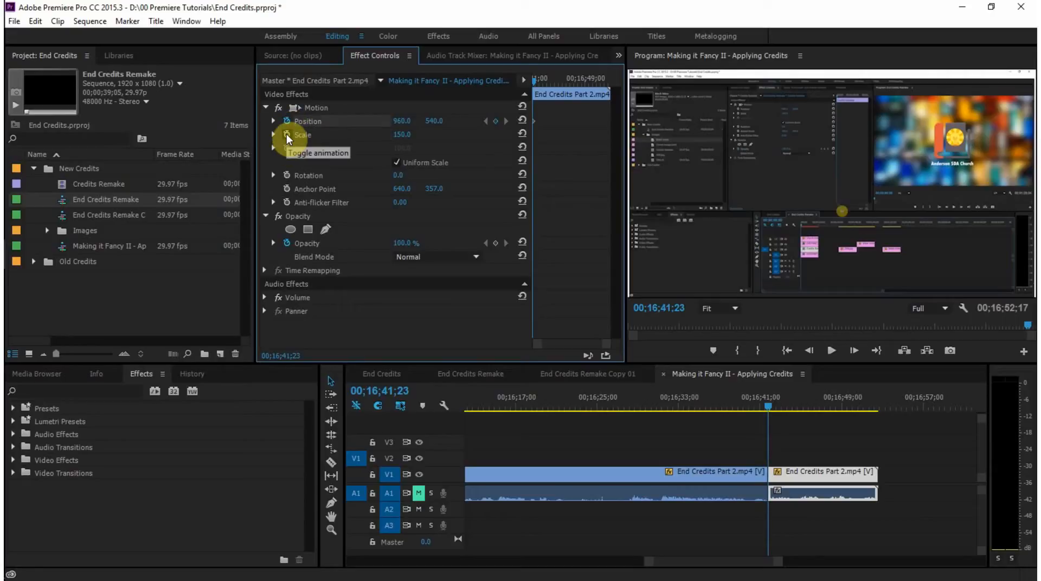
pyautogui.click(286, 134)
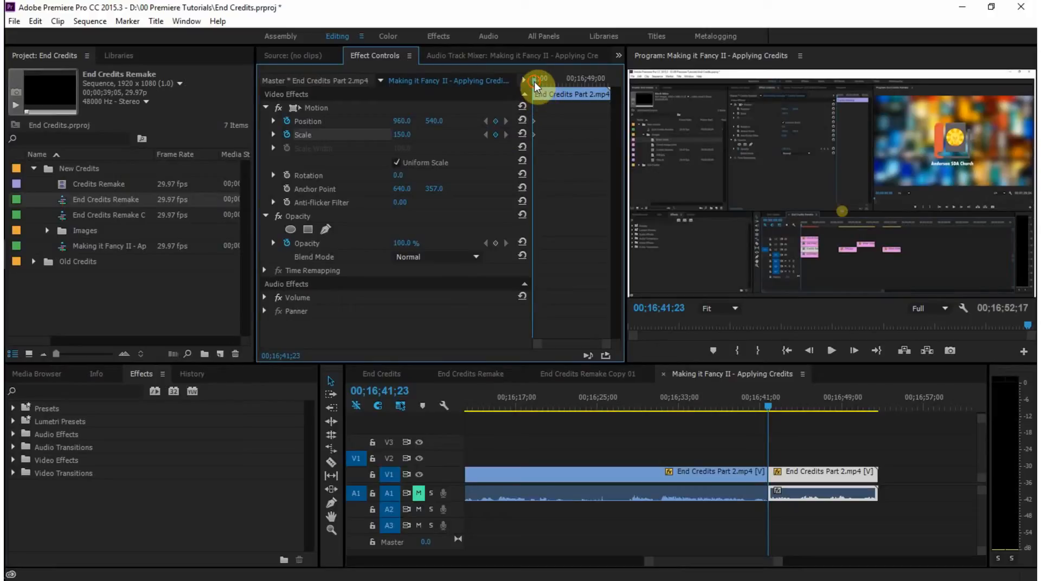
# At 00;16;45;07, keyframe the last segment's Scale at 79 and its horizontal Position at 511
pyautogui.moveTo(535, 81); pyautogui.dragTo(559, 86)
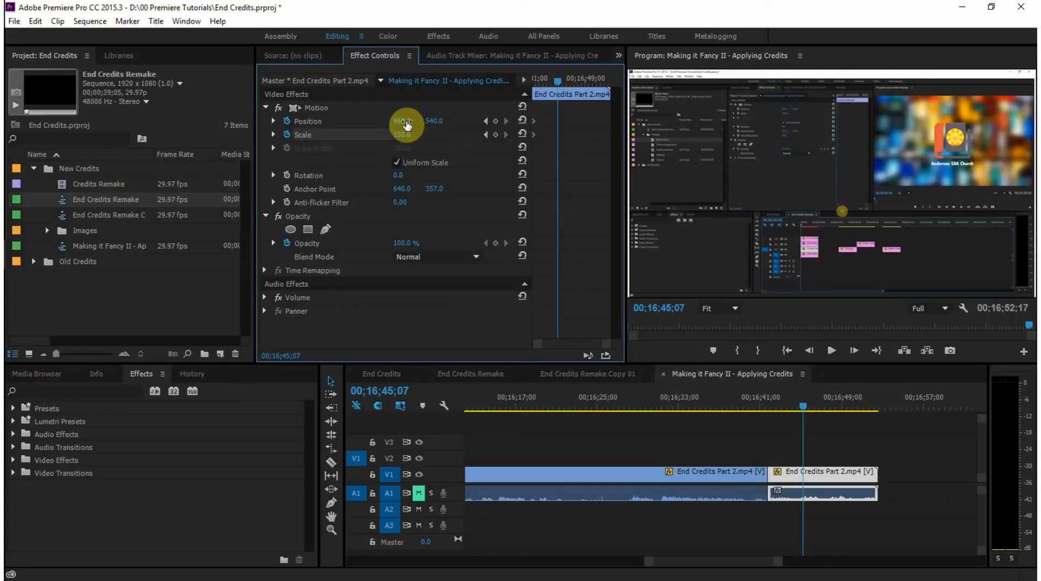
pyautogui.moveTo(406, 125); pyautogui.dragTo(367, 122)
pyautogui.moveTo(402, 120); pyautogui.dragTo(164, 122)
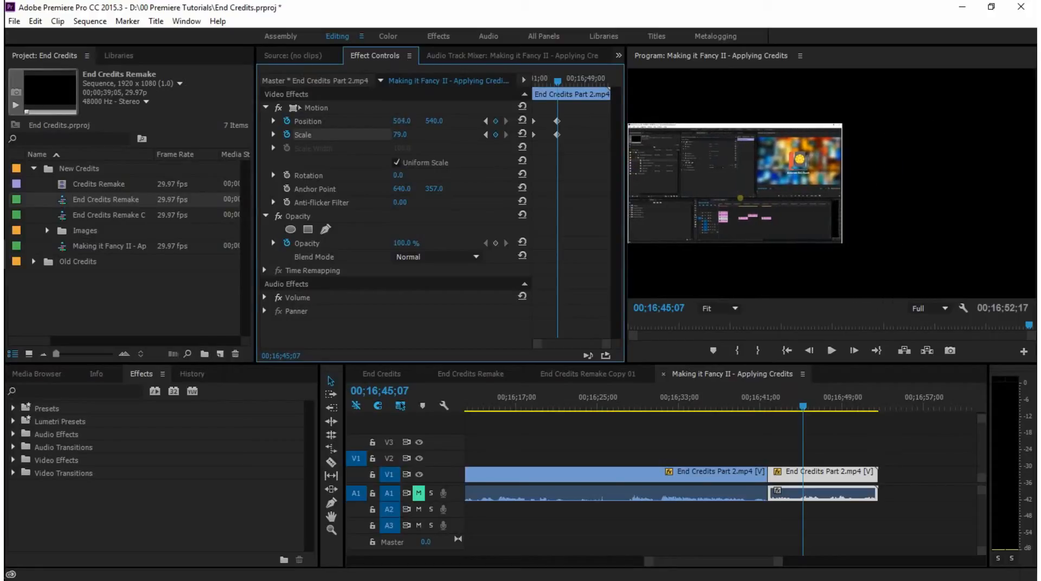
pyautogui.moveTo(165, 121); pyautogui.dragTo(162, 122)
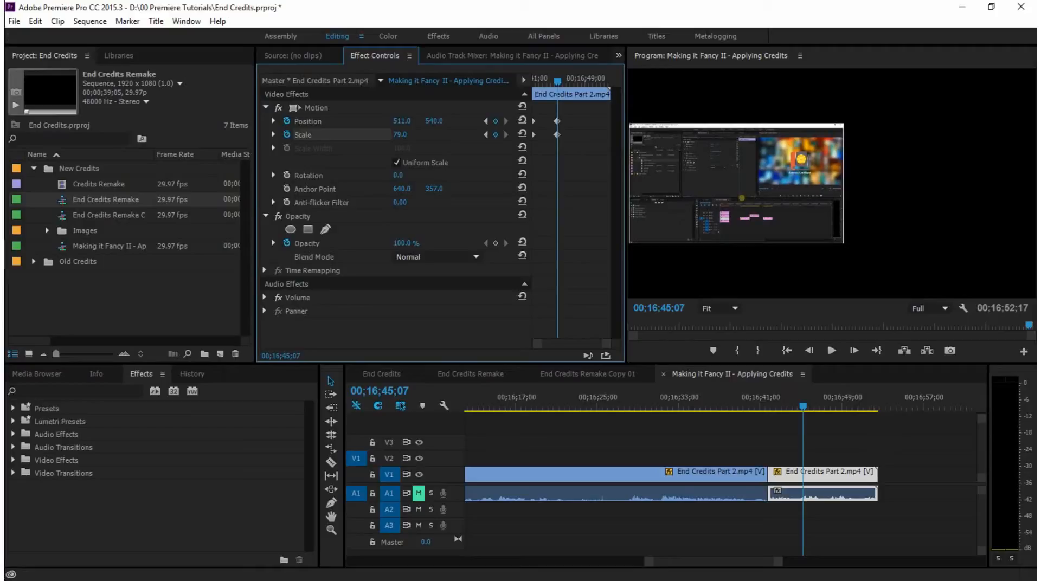
# Set the last segment's vertical Position to 795 at its second keyframe, save, and play the shrink animation from the segment's start
pyautogui.moveTo(437, 121); pyautogui.dragTo(576, 121)
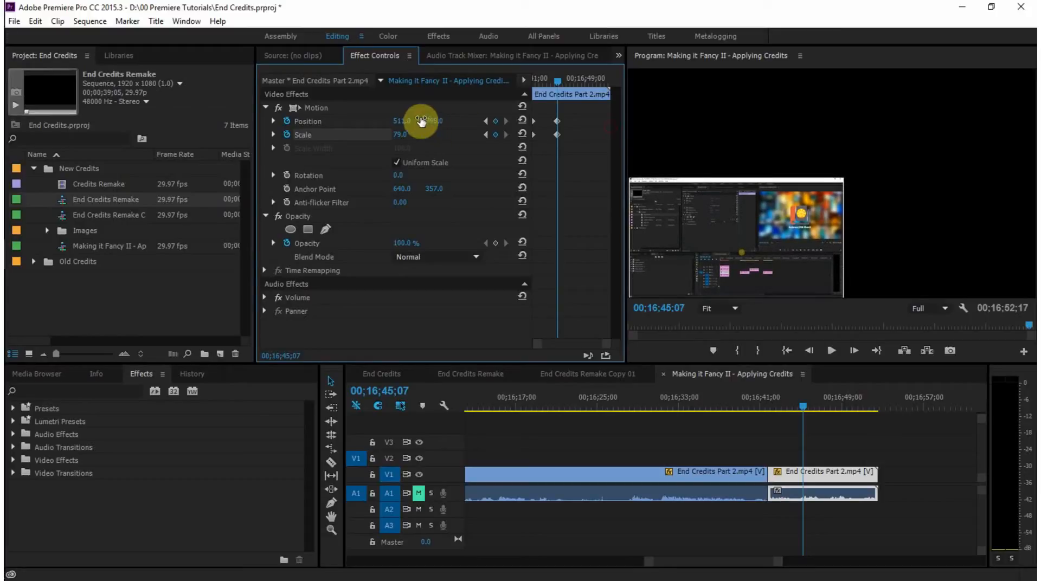
pyautogui.moveTo(558, 79); pyautogui.dragTo(525, 89)
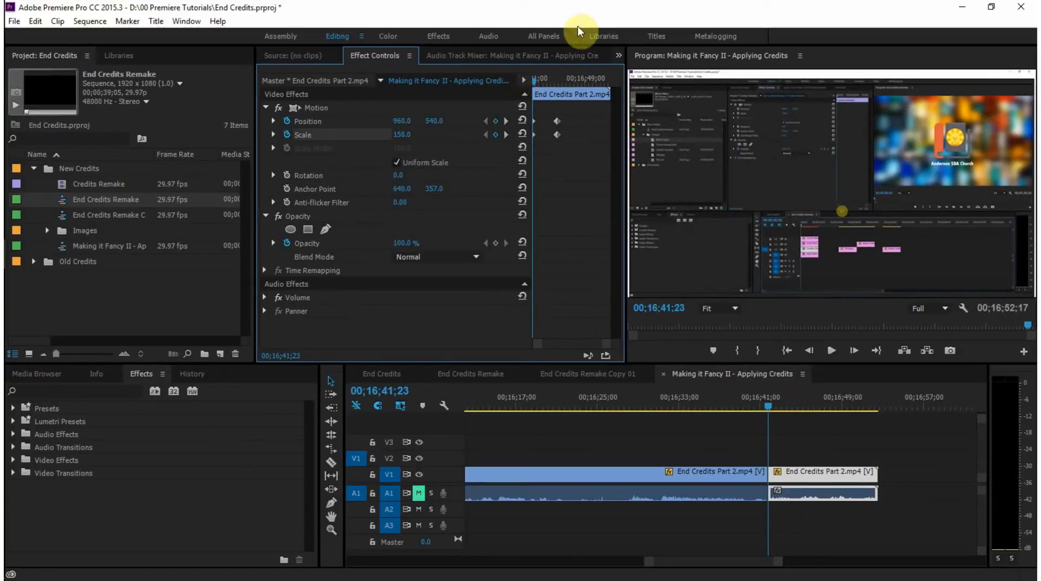
pyautogui.hotkey('ctrl', 's')
pyautogui.press('space')
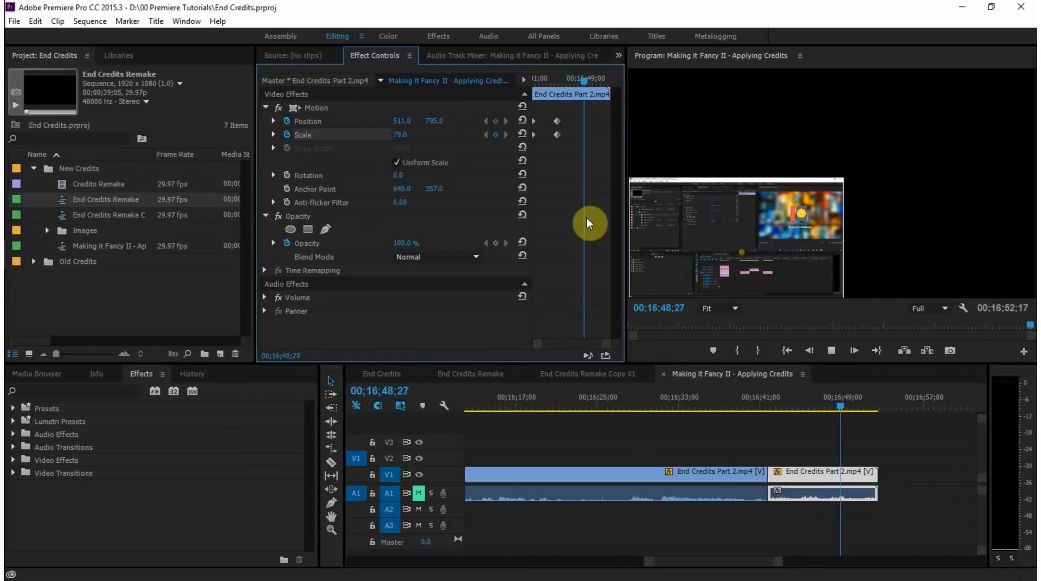
pyautogui.press('space')
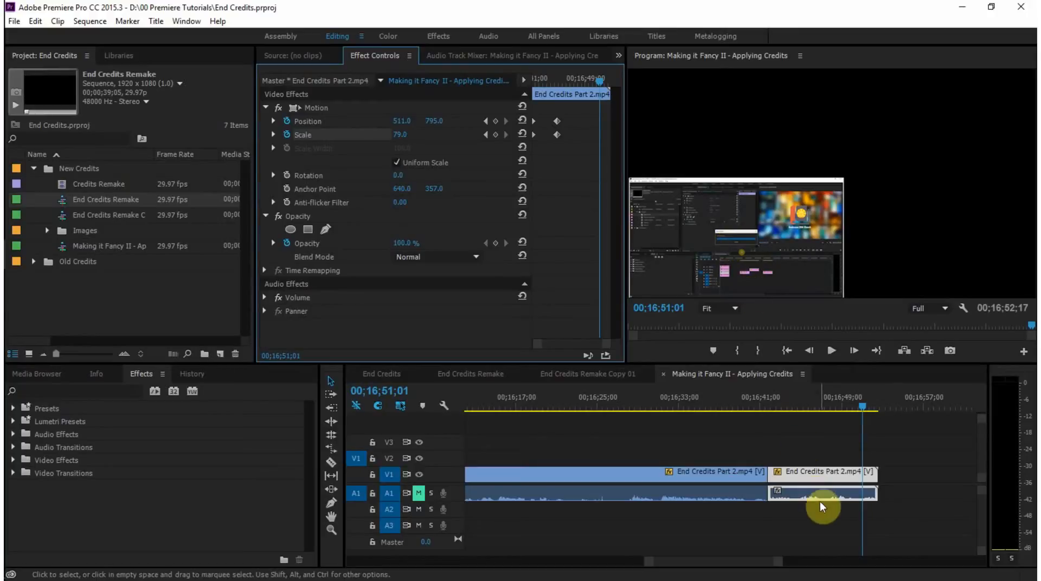
# Move the last segment up to V2 and place the End Credits Remake Copy 01 sequence on V1, overlapping beneath it
pyautogui.moveTo(808, 473); pyautogui.dragTo(806, 463)
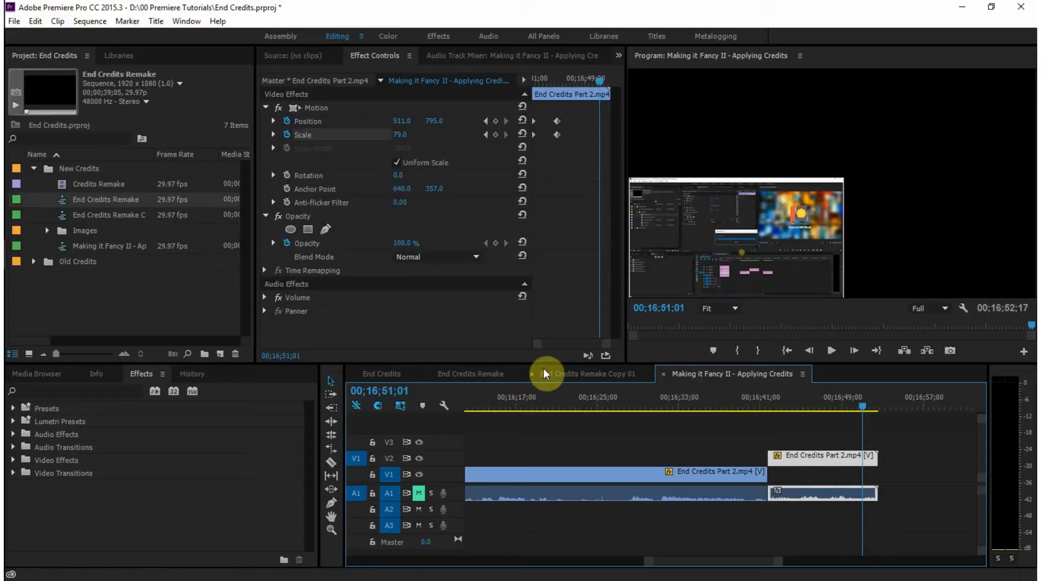
pyautogui.click(609, 373)
pyautogui.moveTo(468, 404); pyautogui.dragTo(500, 404)
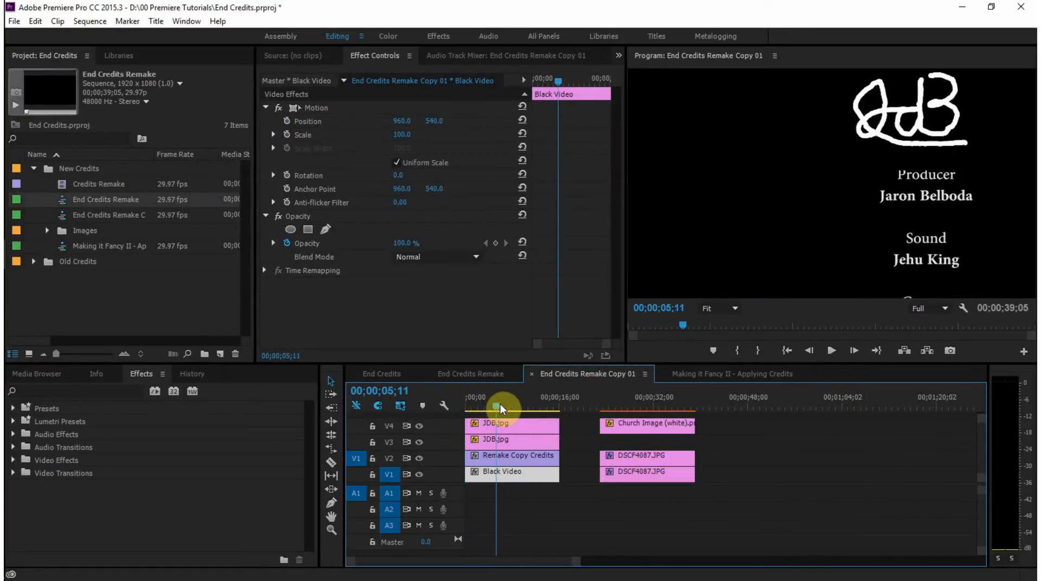
pyautogui.click(691, 380)
pyautogui.moveTo(81, 213); pyautogui.dragTo(890, 512)
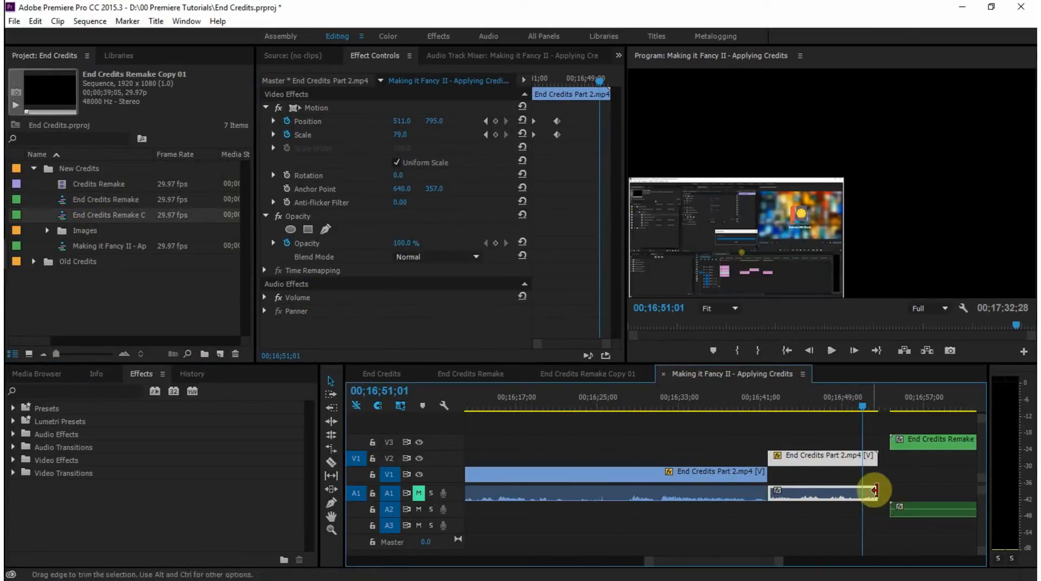
pyautogui.moveTo(917, 439); pyautogui.dragTo(843, 481)
pyautogui.click(878, 477)
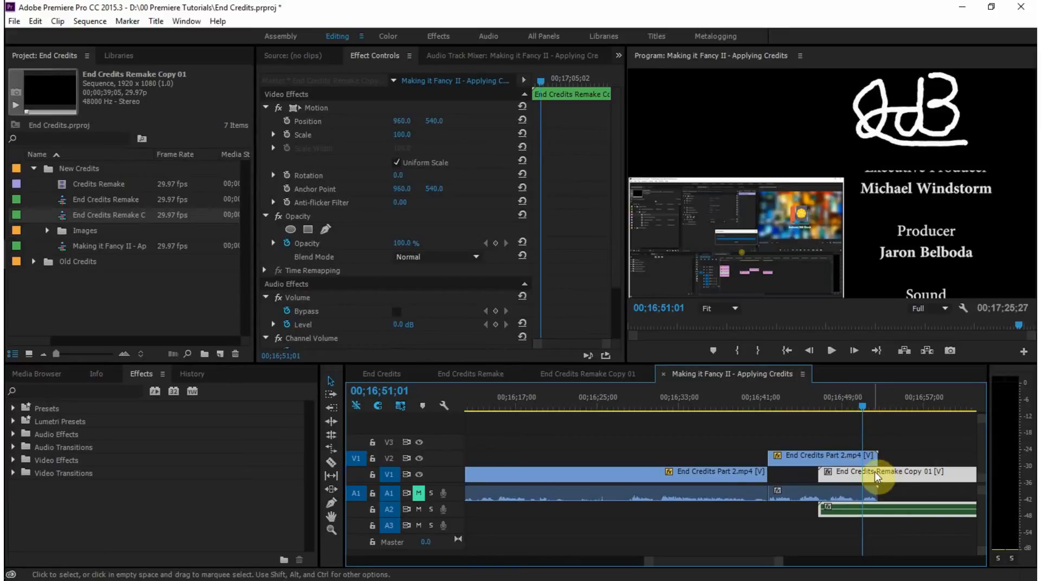
# Hide track V2 and apply the default transition to the End Credits Remake Copy 01 clip on V1
pyautogui.click(419, 459)
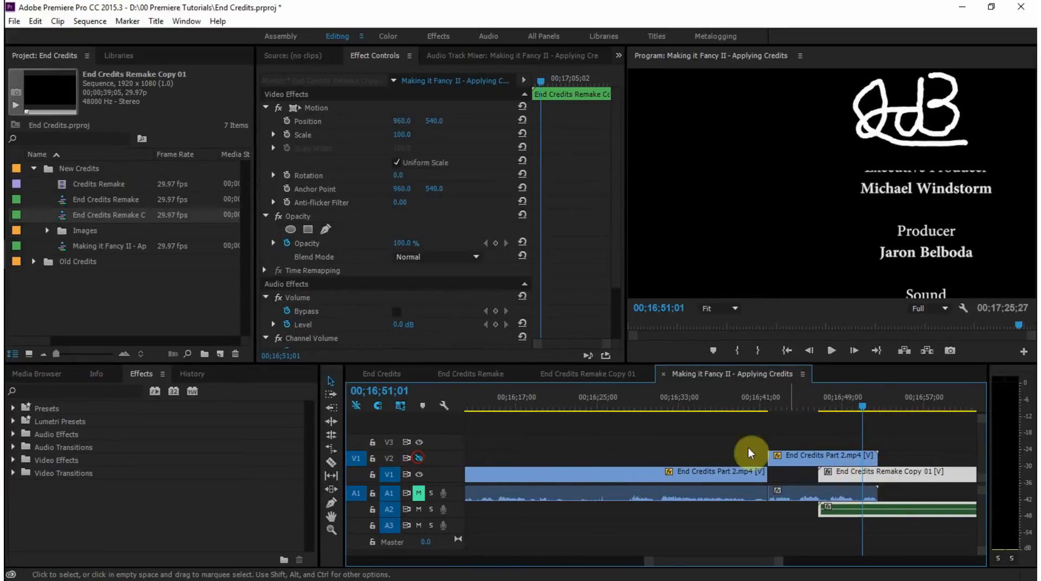
pyautogui.moveTo(860, 404); pyautogui.dragTo(820, 425)
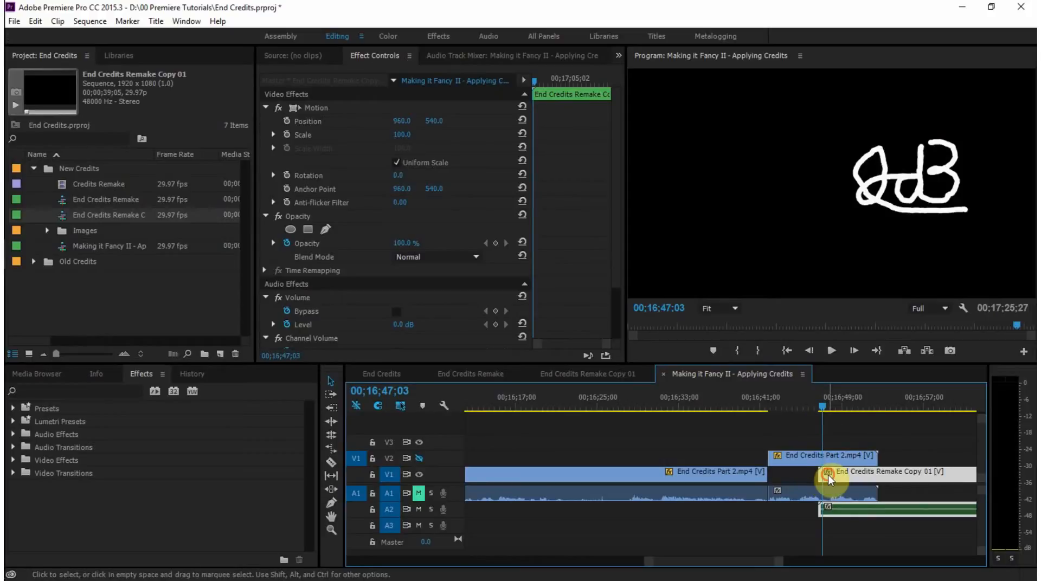
pyautogui.hotkey('shift', 'd')
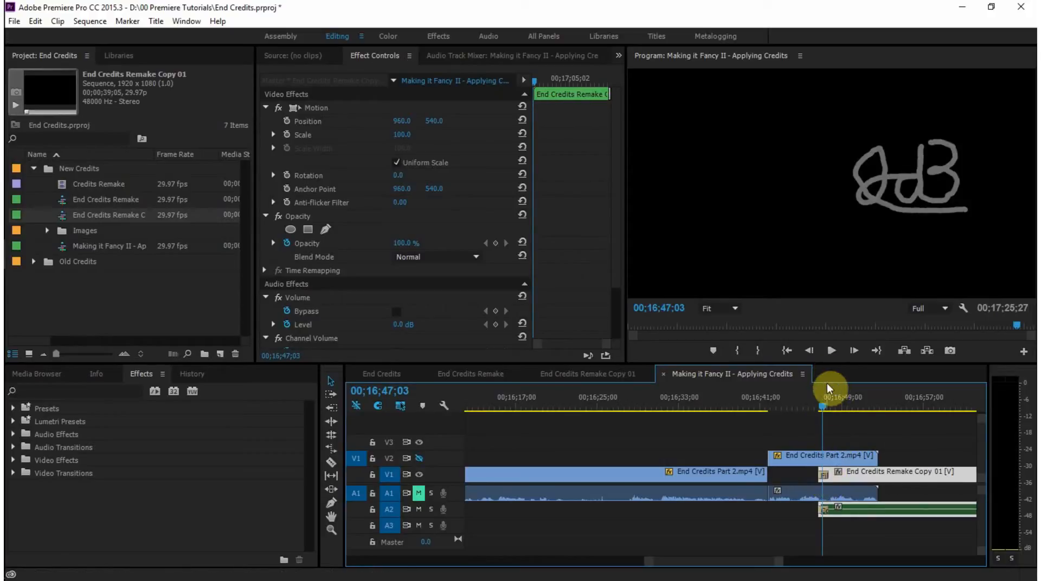
# Cut the credits clip on V1 at 00;17;02;27, delete the part after the cut, and save the project
pyautogui.moveTo(820, 411)
pyautogui.mouseDown()
pyautogui.moveTo(962, 417)
pyautogui.moveTo(854, 409)
pyautogui.mouseUp()
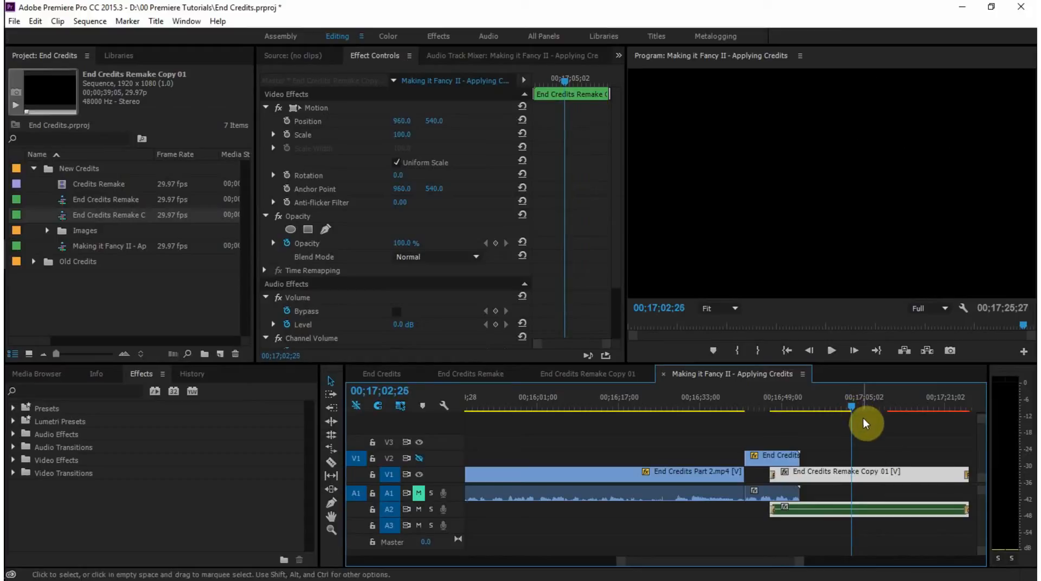
pyautogui.hotkey('ctrl', 'k')
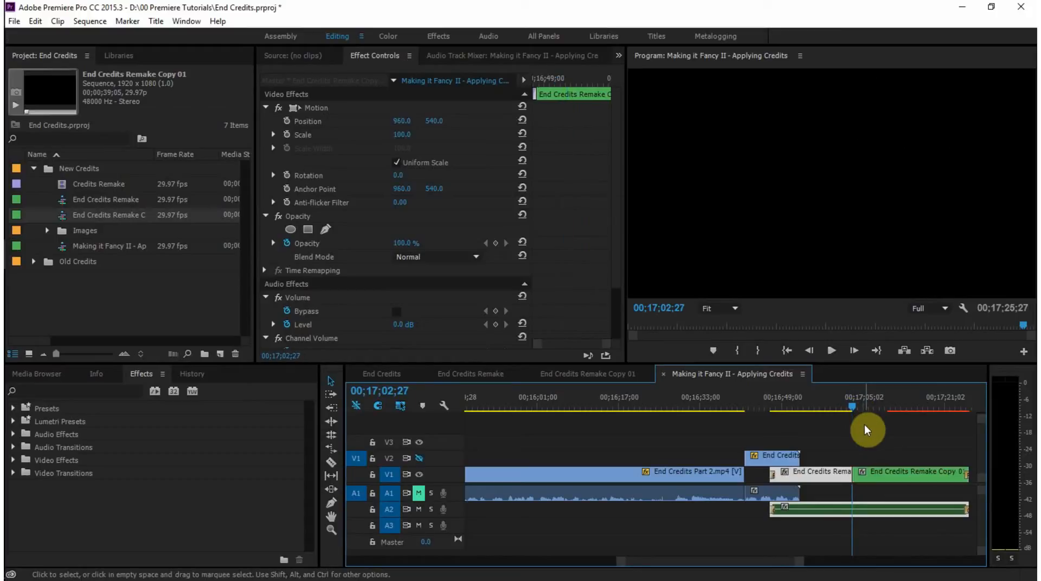
pyautogui.click(885, 469)
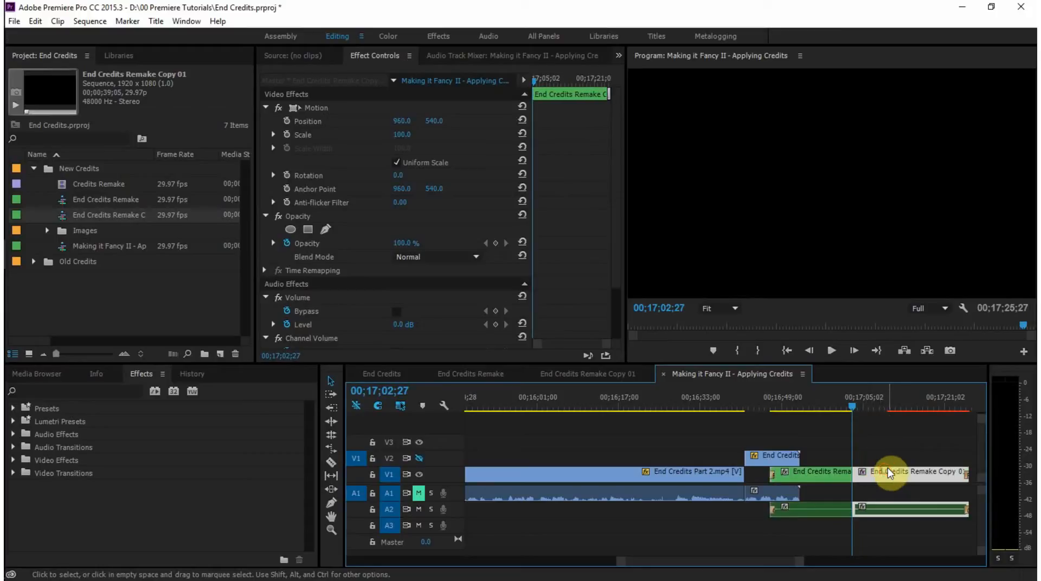
pyautogui.press('Delete')
pyautogui.moveTo(857, 410); pyautogui.dragTo(832, 415)
pyautogui.hotkey('ctrl', 's')
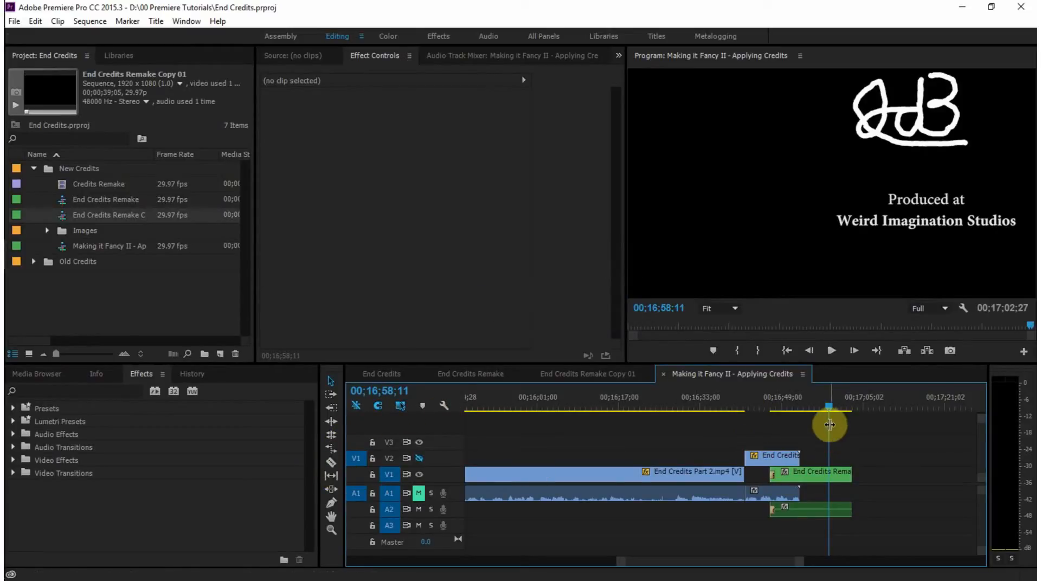
# Show track V2 again, shift the credits clip to start at 00;16;45;02, and save the project
pyautogui.moveTo(831, 405); pyautogui.dragTo(746, 410)
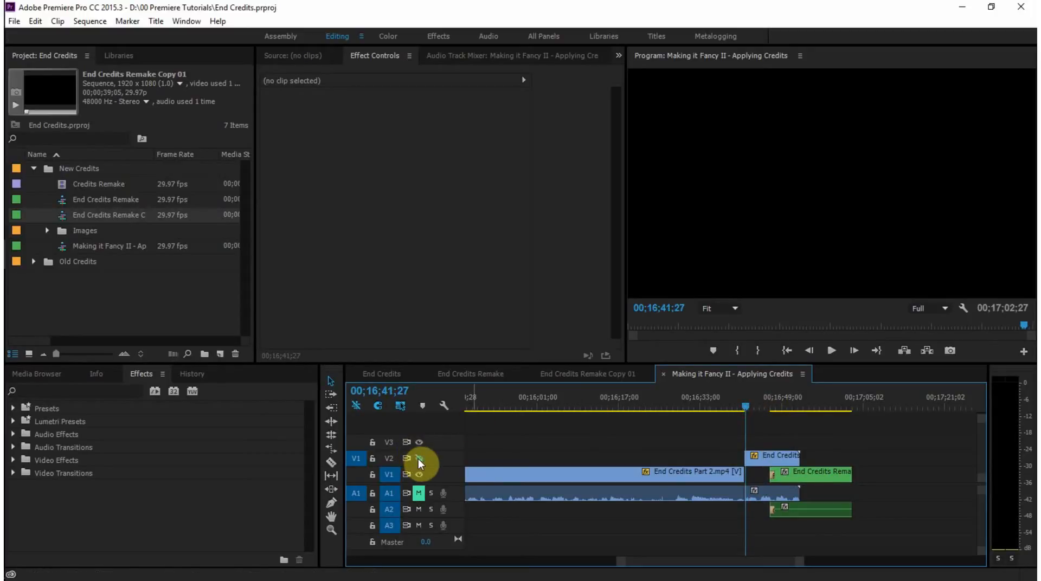
pyautogui.click(418, 458)
pyautogui.moveTo(746, 402)
pyautogui.mouseDown()
pyautogui.moveTo(790, 407)
pyautogui.moveTo(747, 409)
pyautogui.moveTo(762, 408)
pyautogui.mouseUp()
pyautogui.moveTo(781, 474); pyautogui.dragTo(779, 476)
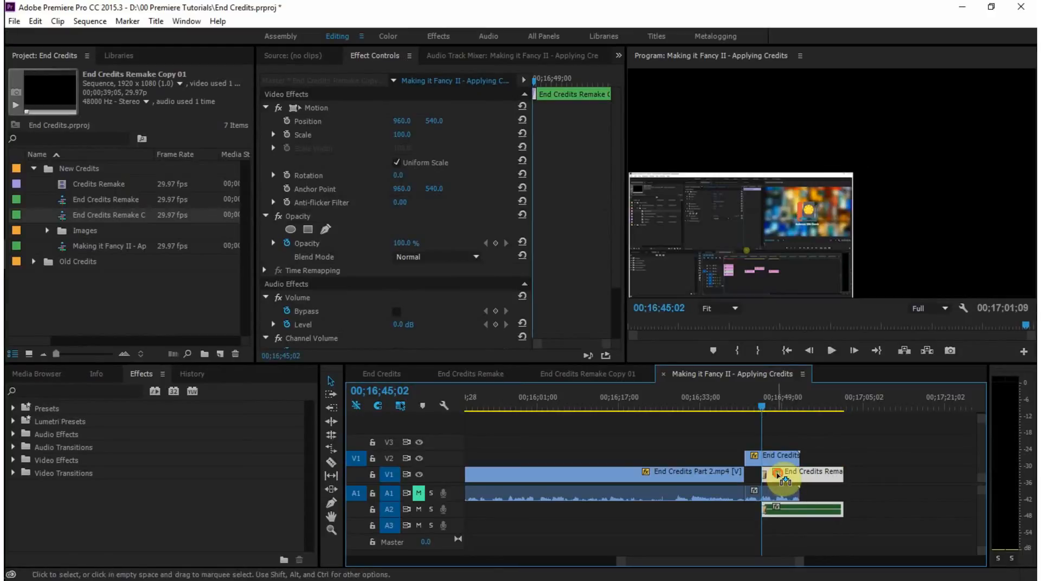
pyautogui.hotkey('ctrl', 's')
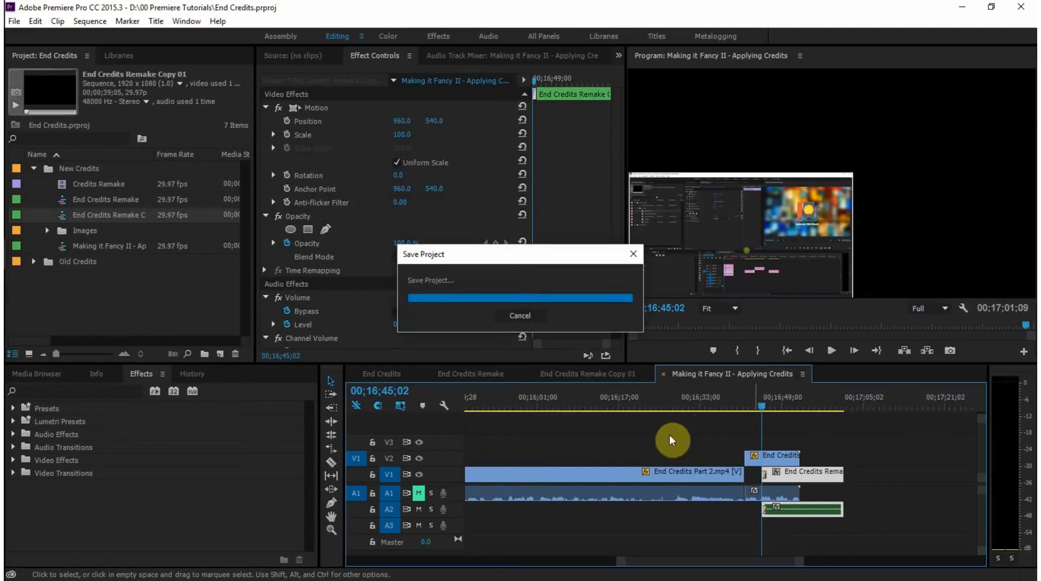
# Unmute track A1 and play back the ending with the credits from 00;16;38;25
pyautogui.click(418, 495)
pyautogui.moveTo(763, 405); pyautogui.dragTo(729, 408)
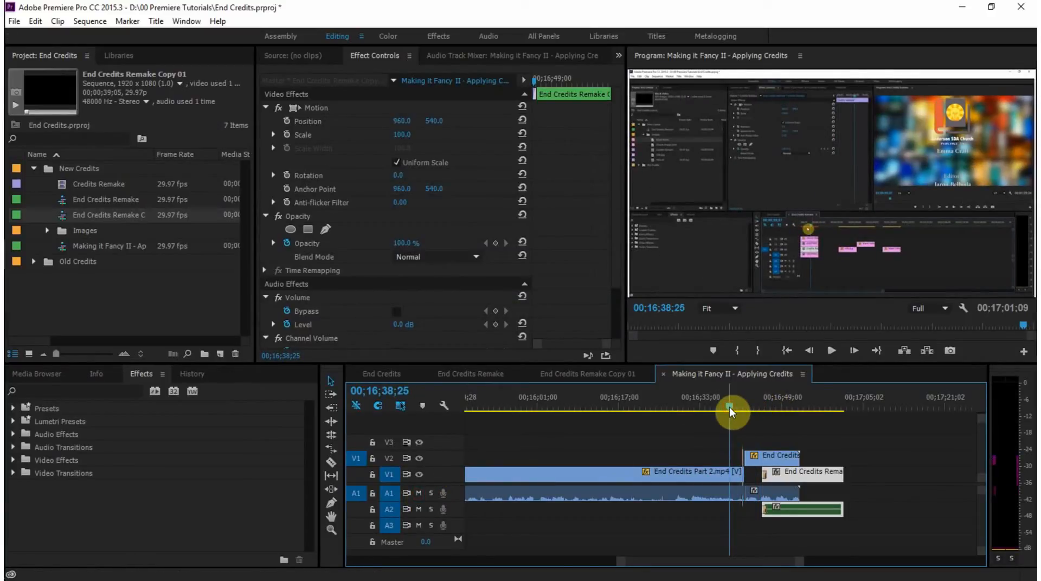
pyautogui.press('space')
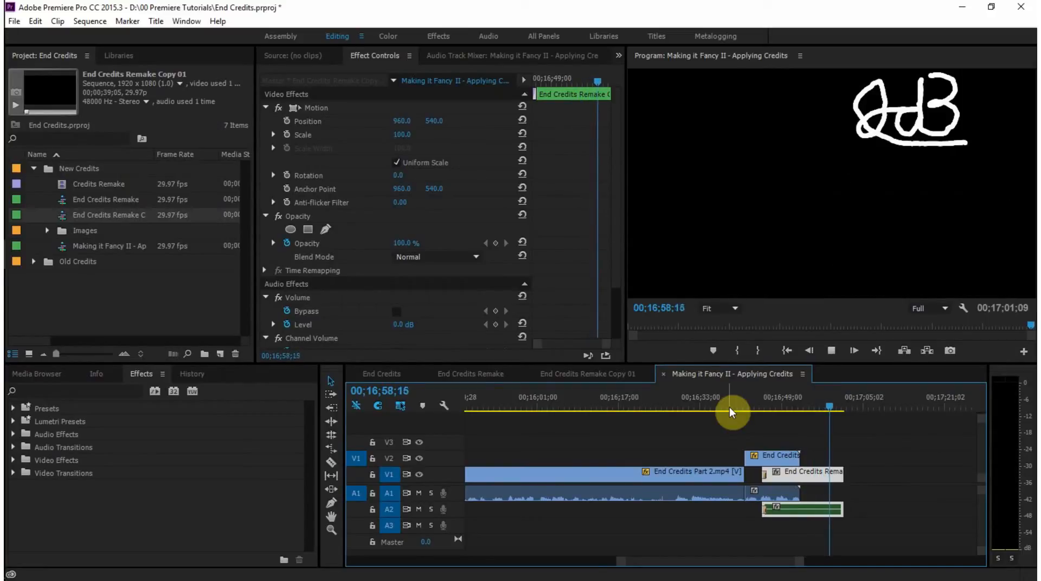
pyautogui.press('space')
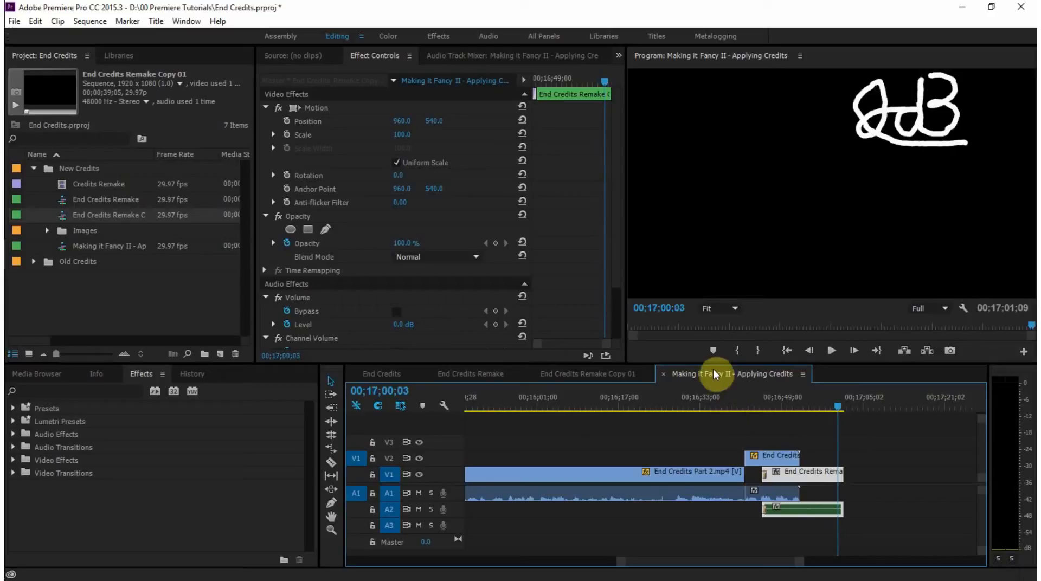
# Copy the lower blurred DSCF4087.JPG clip from End Credits Remake Copy 01 and place it on V2 directly after the last video segment
pyautogui.moveTo(836, 404); pyautogui.dragTo(773, 408)
pyautogui.click(785, 455)
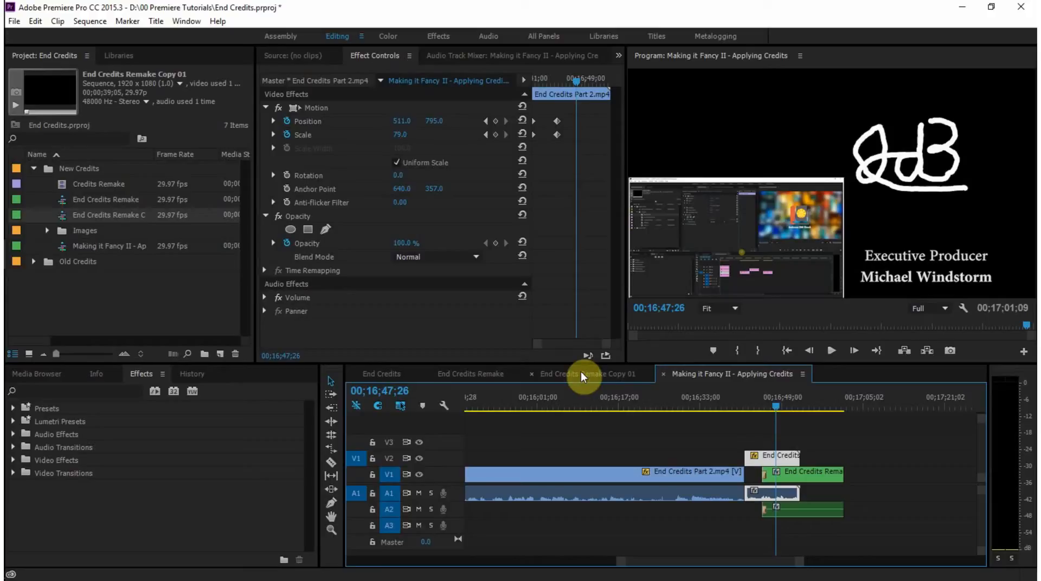
pyautogui.click(580, 372)
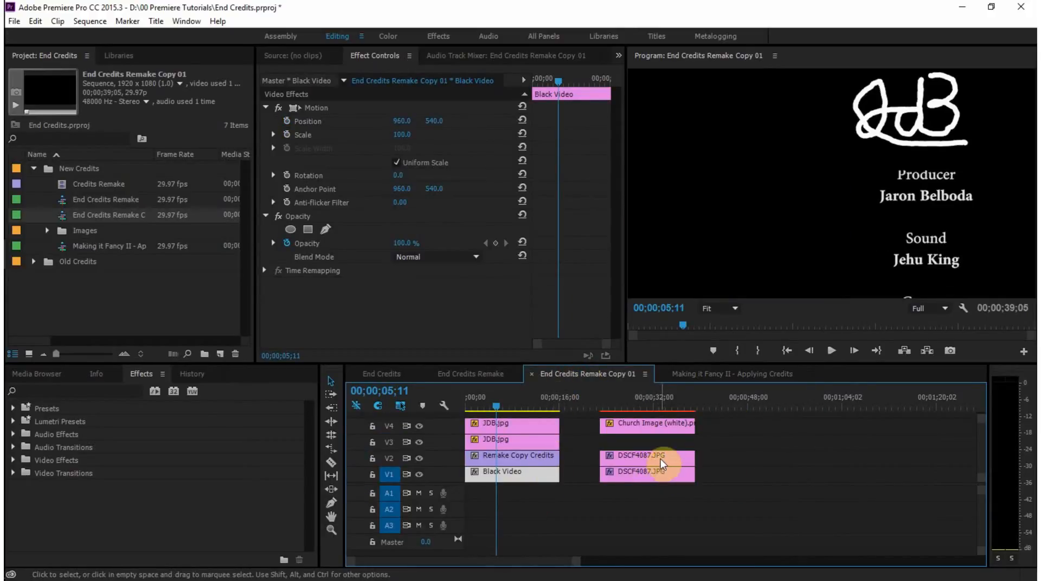
pyautogui.click(654, 477)
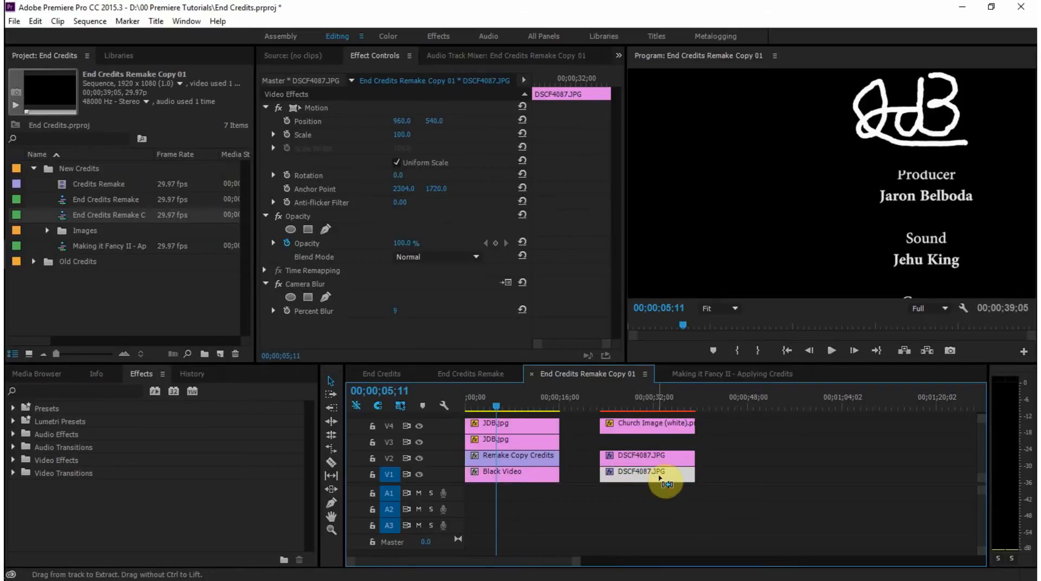
pyautogui.click(739, 476)
pyautogui.click(736, 373)
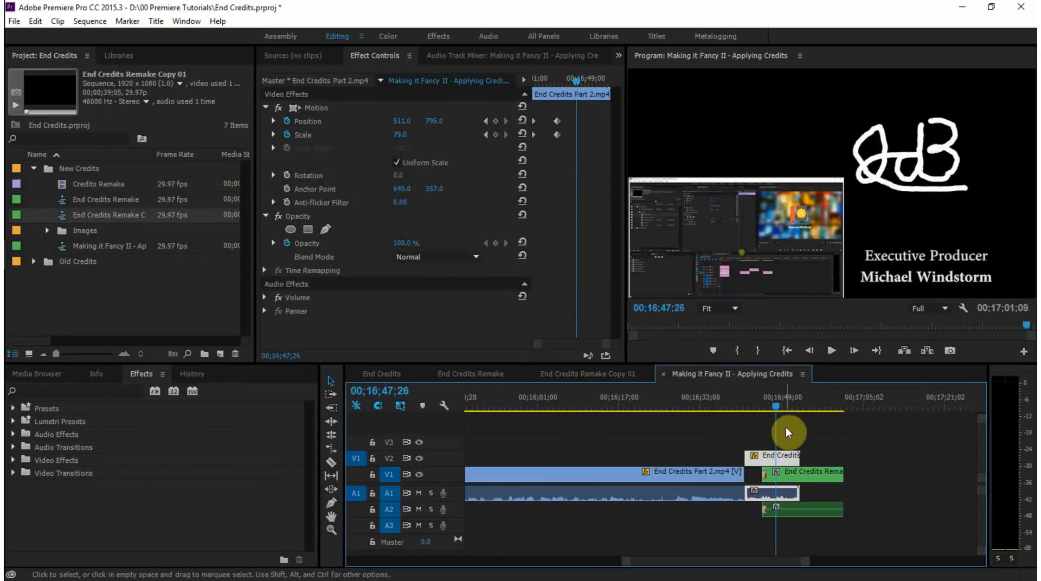
pyautogui.moveTo(789, 406); pyautogui.dragTo(871, 407)
pyautogui.hotkey('ctrl', 'v')
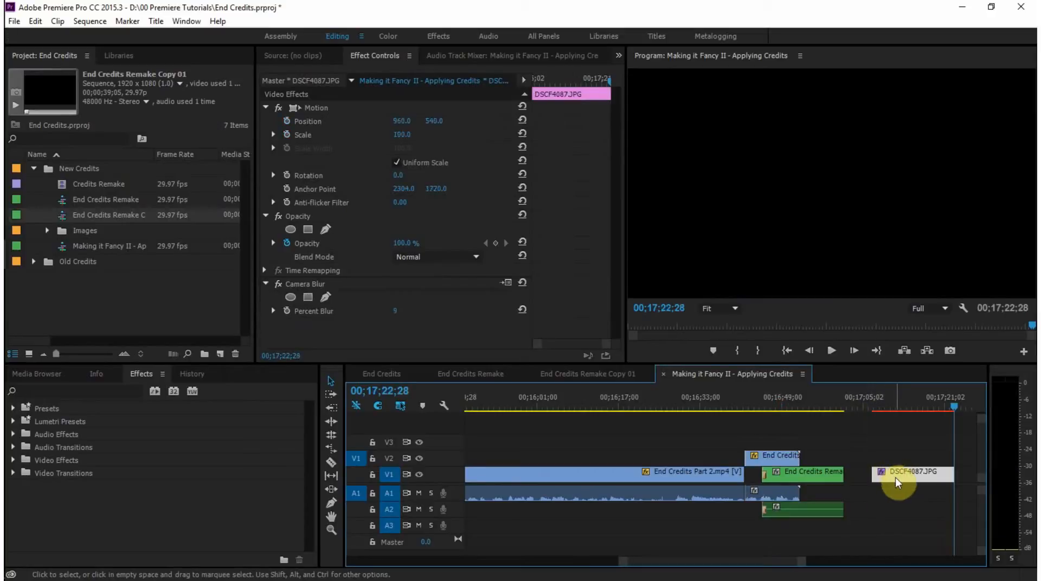
pyautogui.moveTo(894, 470); pyautogui.dragTo(834, 455)
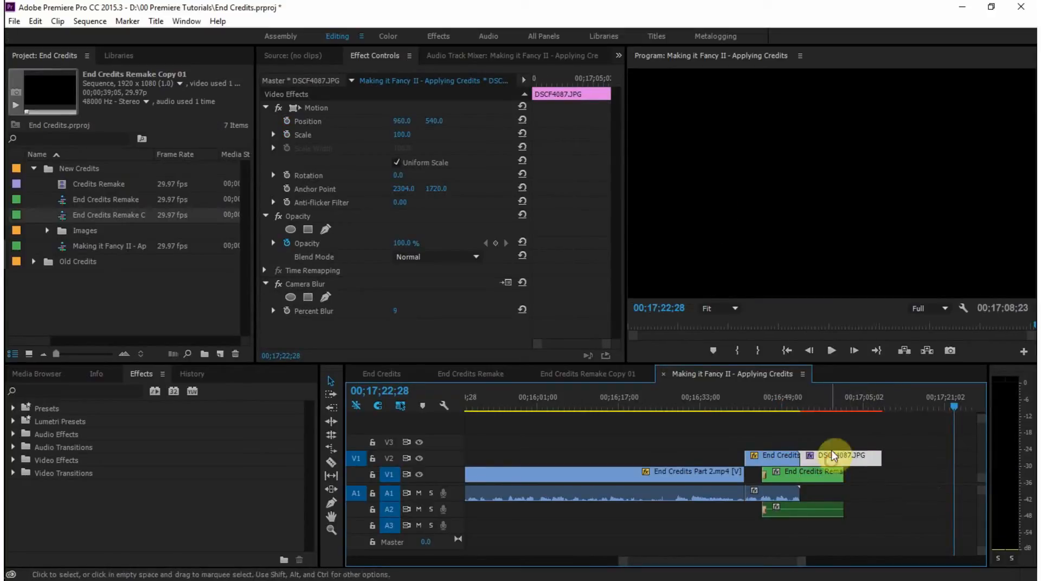
pyautogui.moveTo(958, 402); pyautogui.dragTo(808, 431)
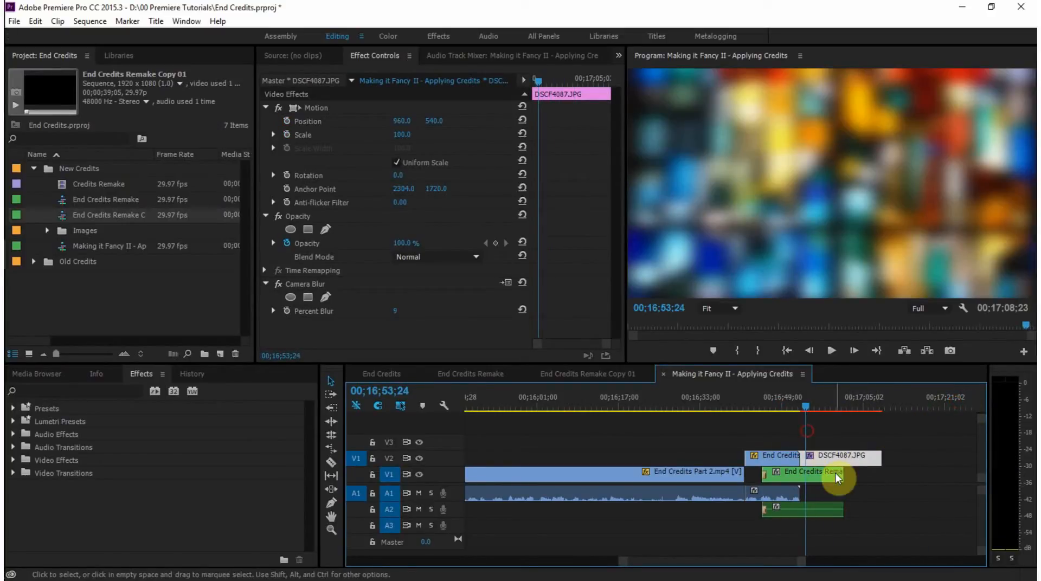
# Select the shrinking video segment on V2 and park the playhead exactly on its second keyframe at 00;16;45;07
pyautogui.click(776, 457)
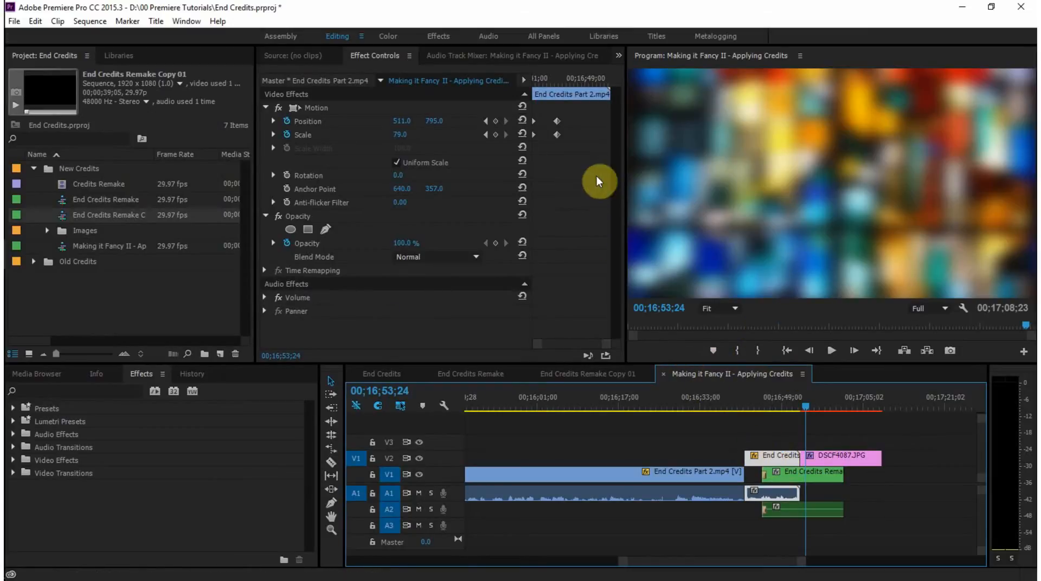
pyautogui.moveTo(807, 408); pyautogui.dragTo(763, 412)
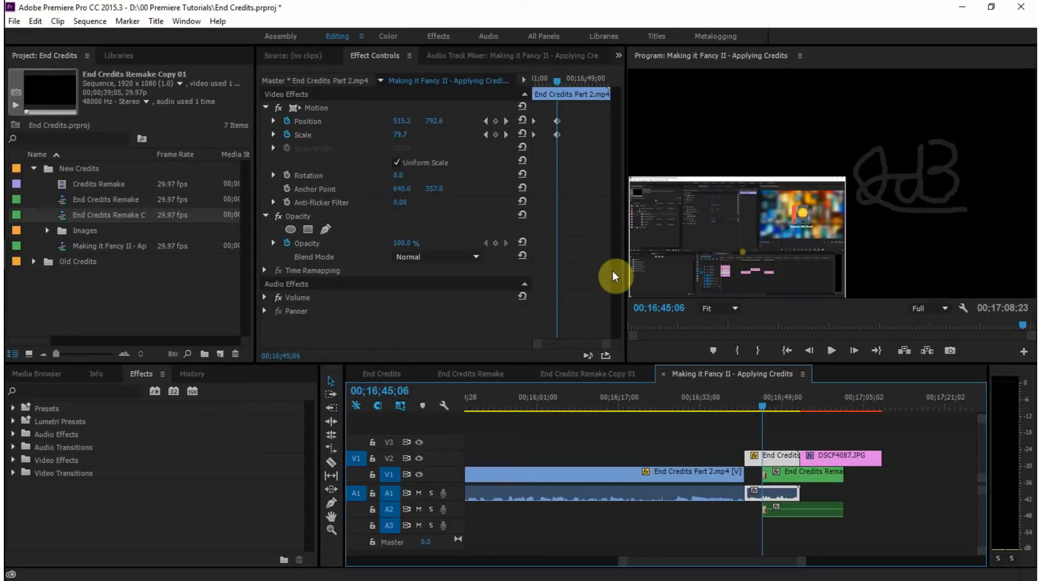
pyautogui.press('Right')
pyautogui.press('Right')
pyautogui.press('Right')
pyautogui.press('Left')
pyautogui.press('Left')
pyautogui.press('Left')
pyautogui.press('Left')
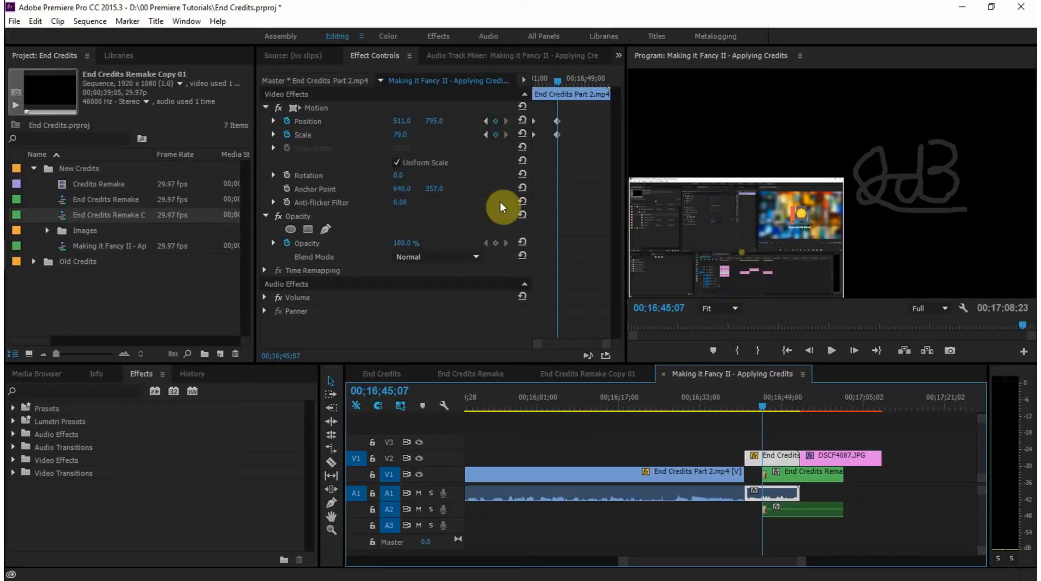
# Open Sticky Notes and write down the segment's final Position and Scale values as 511 | 795 | 79
pyautogui.press('super')
pyautogui.write('note')
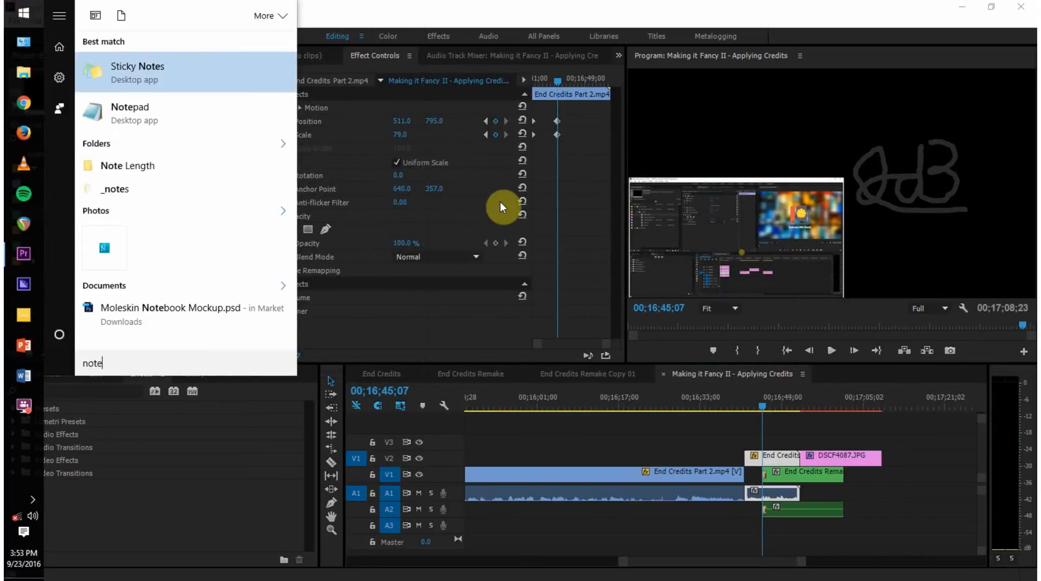
pyautogui.press('Return')
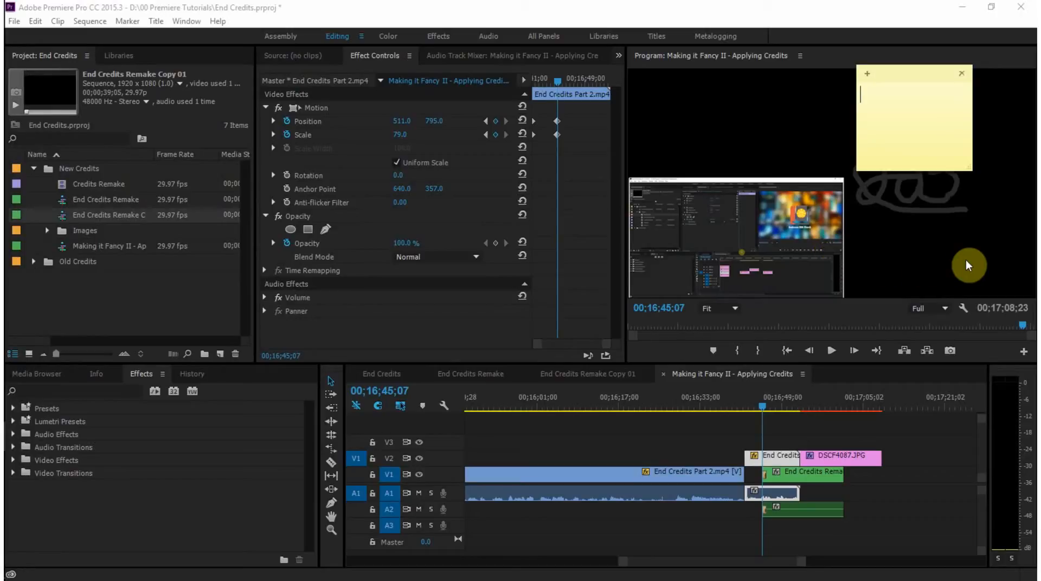
pyautogui.write('511 | 795 | 79')
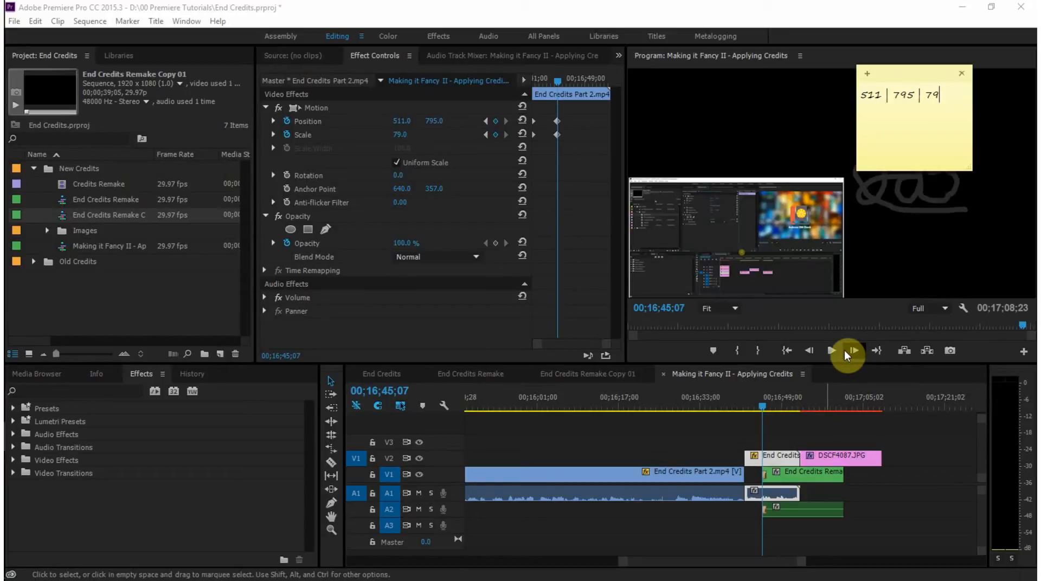
# Set the DSCF4087.JPG clip's Position to 511, 795 and its Scale to 79, matching the values in the sticky note
pyautogui.click(834, 455)
pyautogui.moveTo(764, 411); pyautogui.dragTo(825, 410)
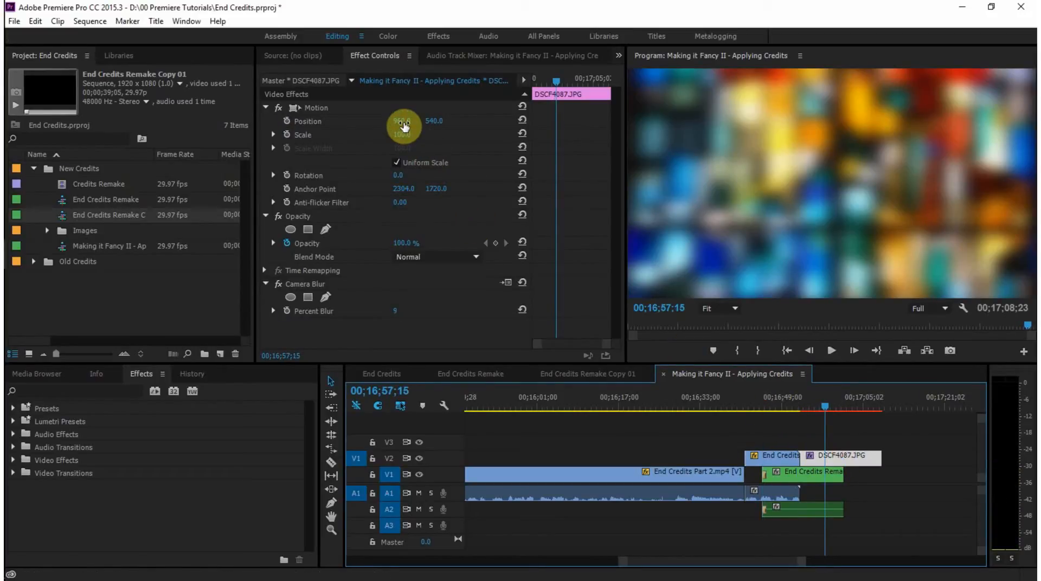
pyautogui.hotkey('alt', 'Tab')
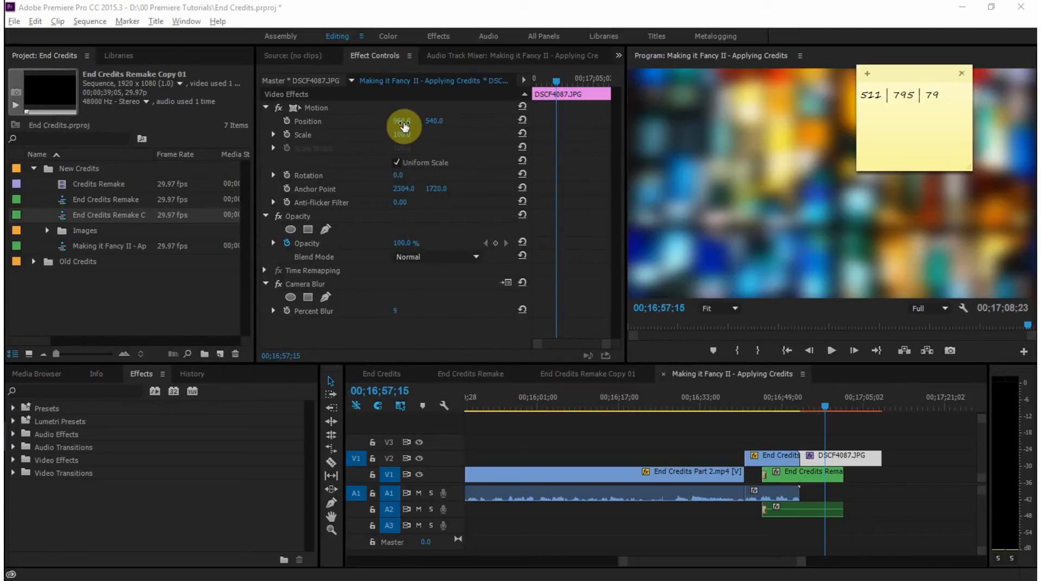
pyautogui.click(403, 121)
pyautogui.write('511')
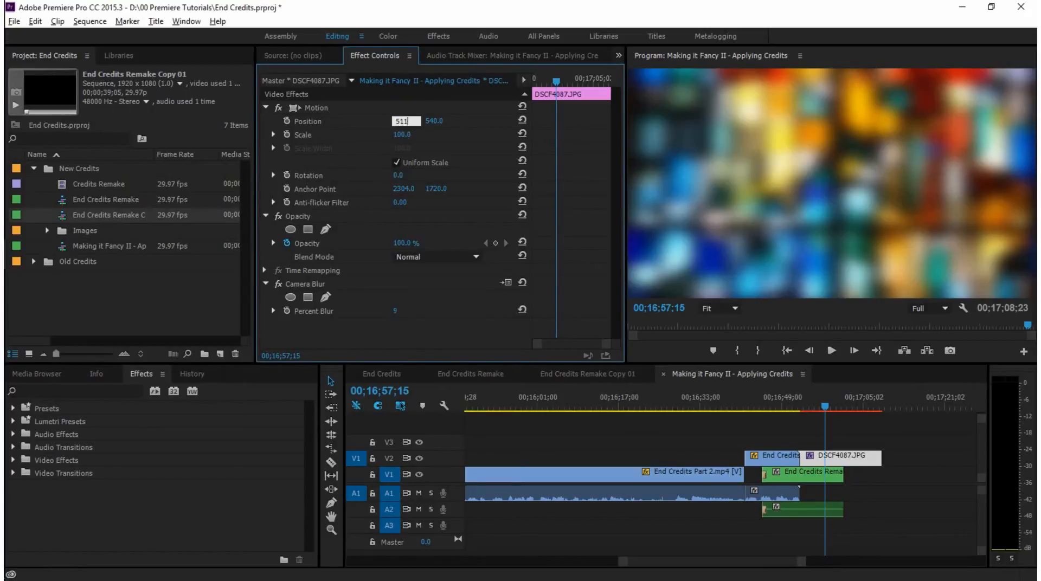
pyautogui.press('Tab')
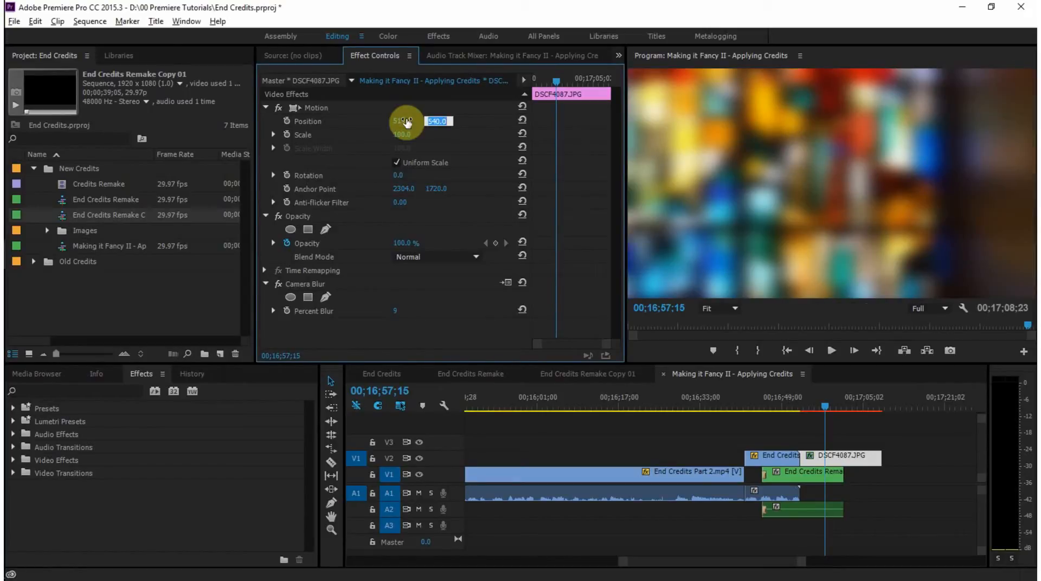
pyautogui.write('795')
pyautogui.press('Tab')
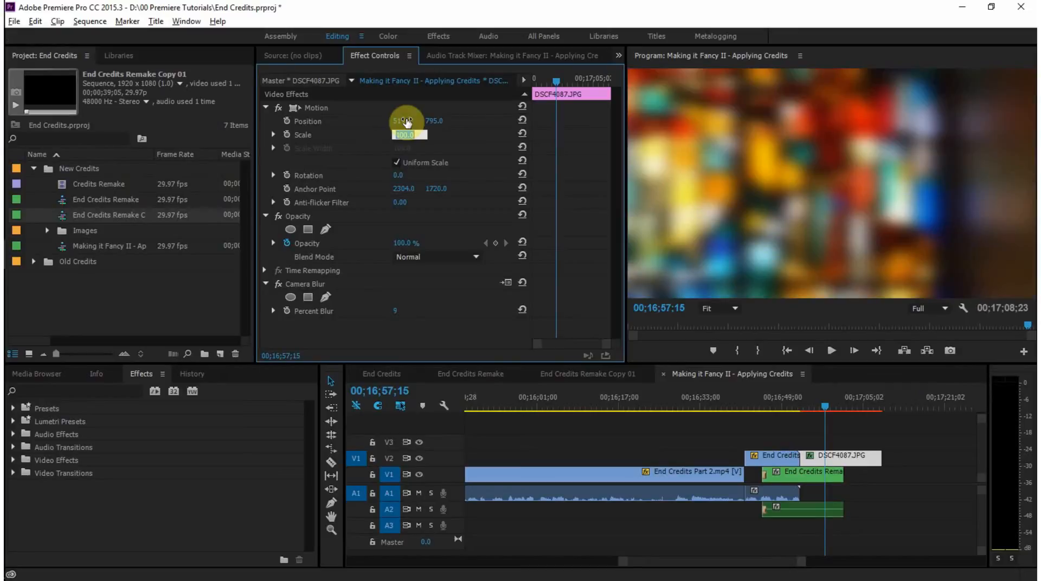
pyautogui.write('79')
pyautogui.press('Return')
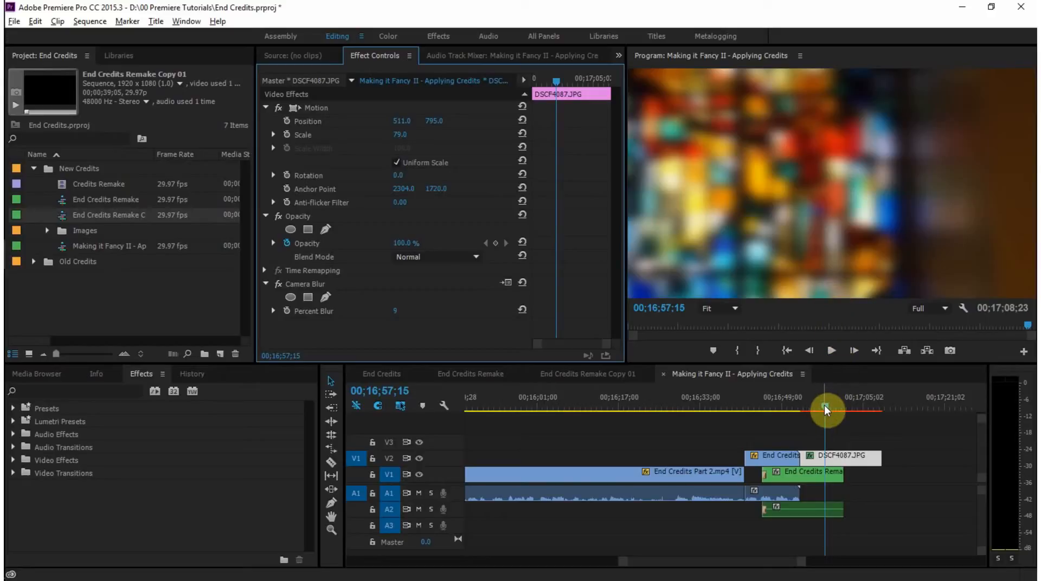
# Delete the DSCF4087.JPG clip from V2 and bring up the original End Credits sequence
pyautogui.click(843, 458)
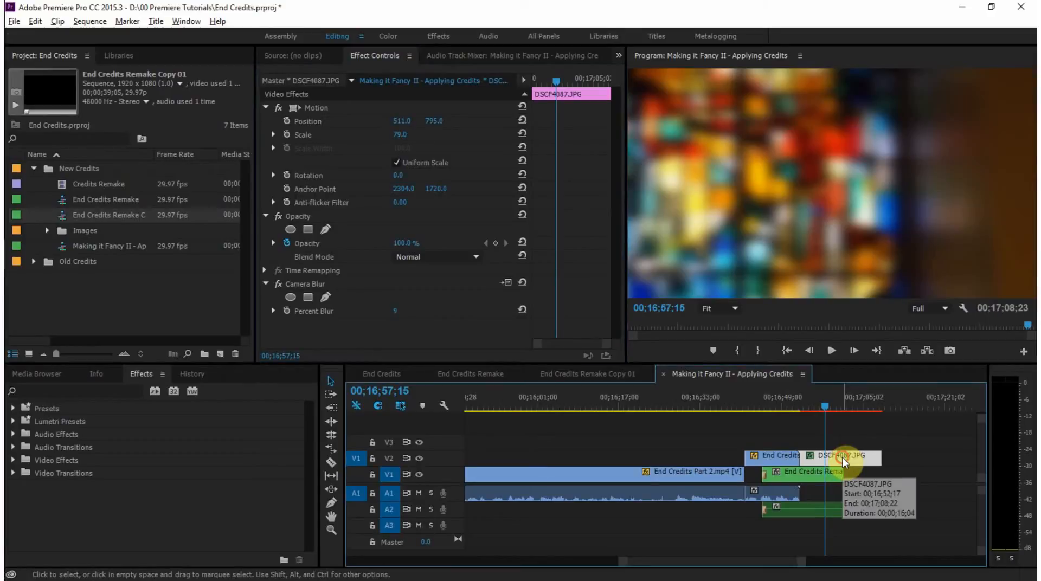
pyautogui.press('Delete')
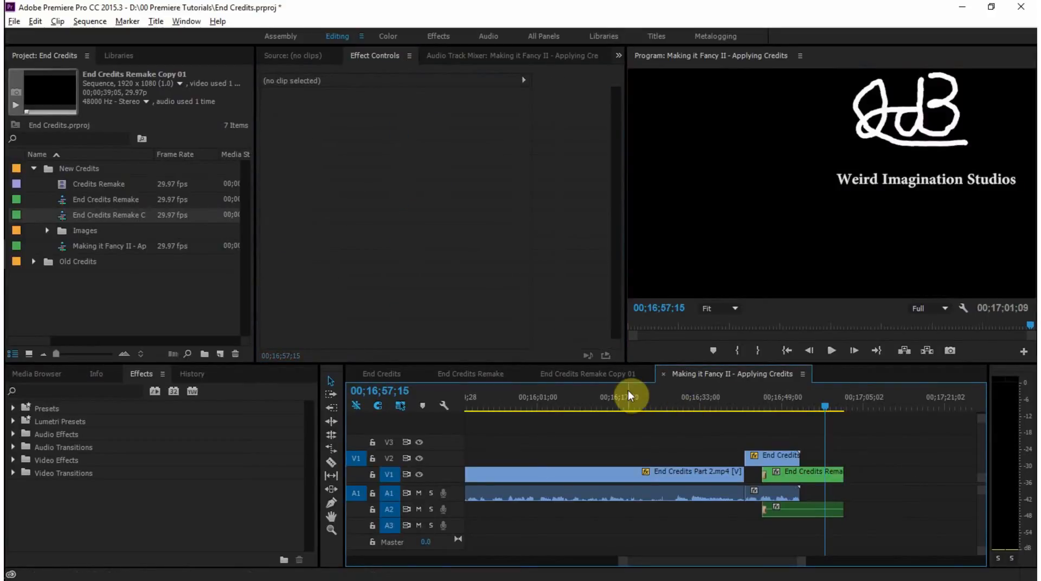
pyautogui.click(549, 379)
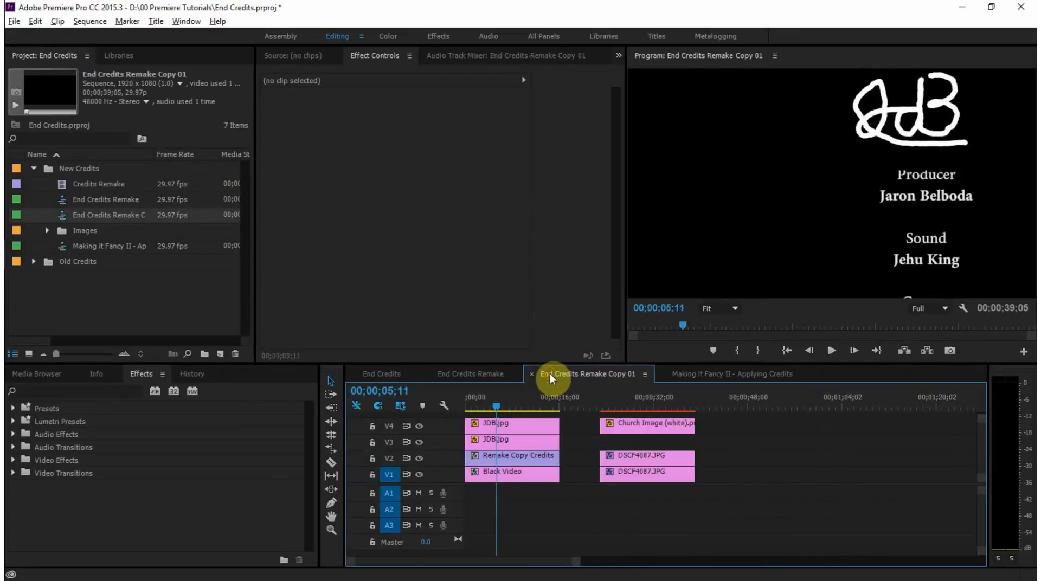
pyautogui.click(473, 374)
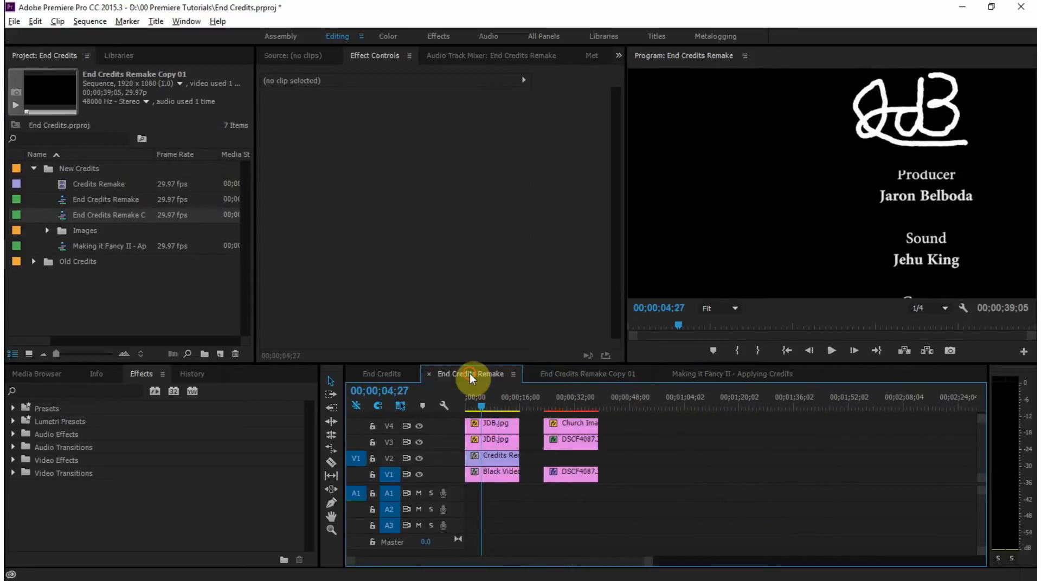
pyautogui.click(386, 375)
# Browse the D: drive's 00 Premiere Tutorials folder for media and select End Credits HD.mp4
pyautogui.click(50, 374)
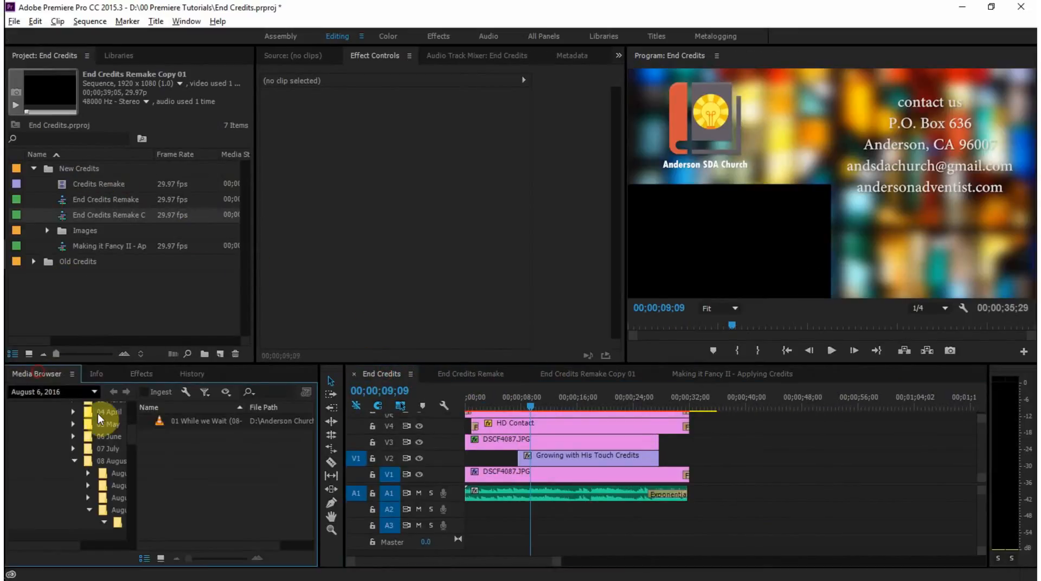
pyautogui.moveTo(54, 545); pyautogui.dragTo(94, 545)
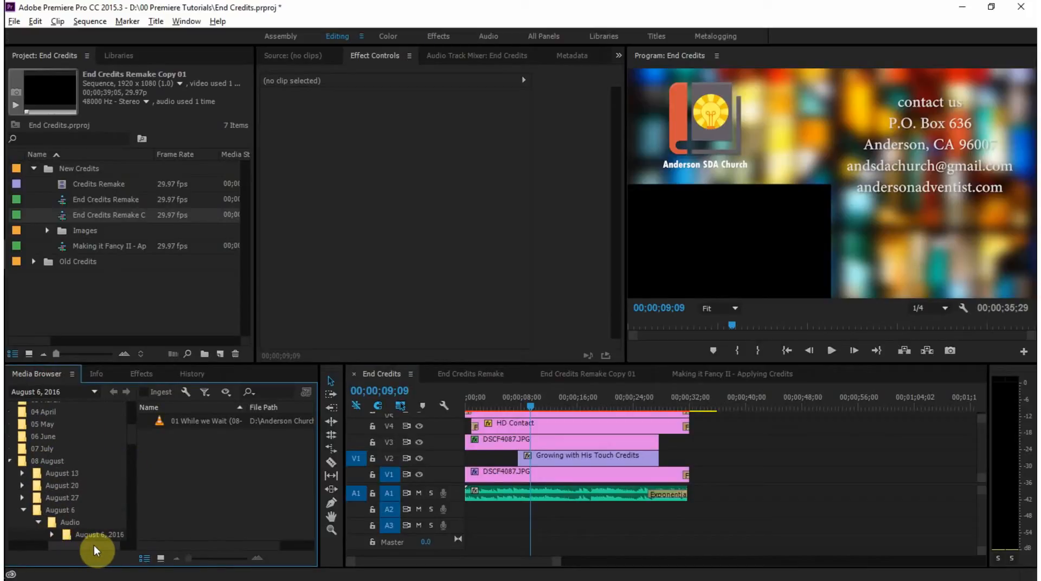
pyautogui.moveTo(66, 544); pyautogui.dragTo(29, 545)
pyautogui.scroll(3, 103, 462)
pyautogui.scroll(2, 104, 461)
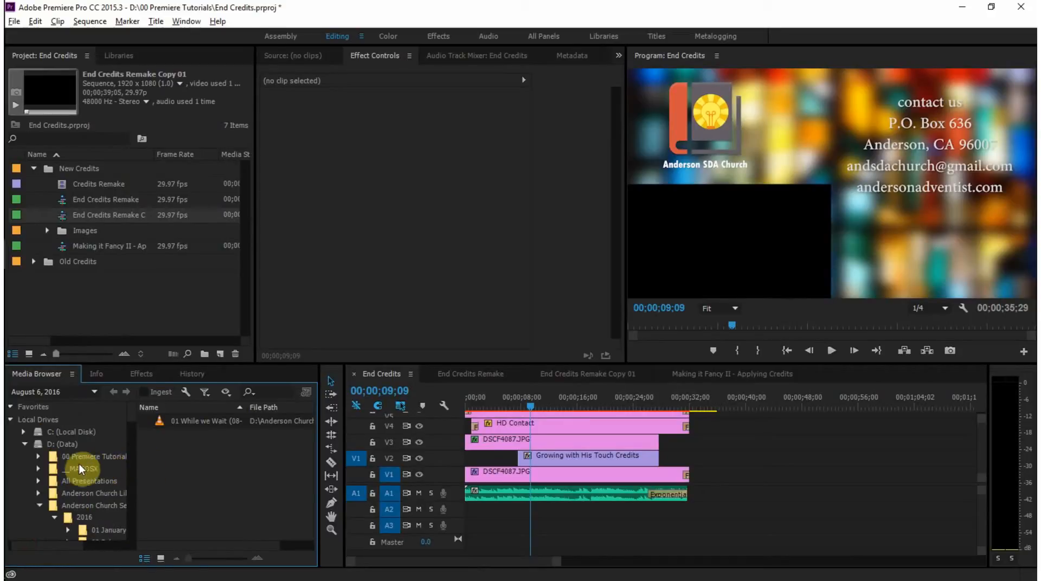
pyautogui.click(53, 516)
pyautogui.click(38, 456)
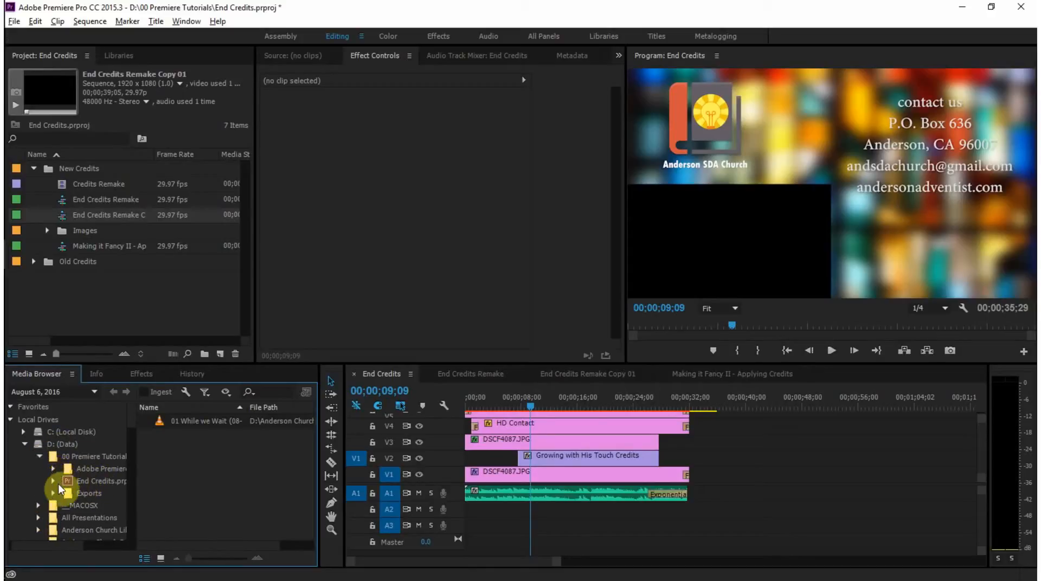
pyautogui.click(54, 493)
pyautogui.click(56, 456)
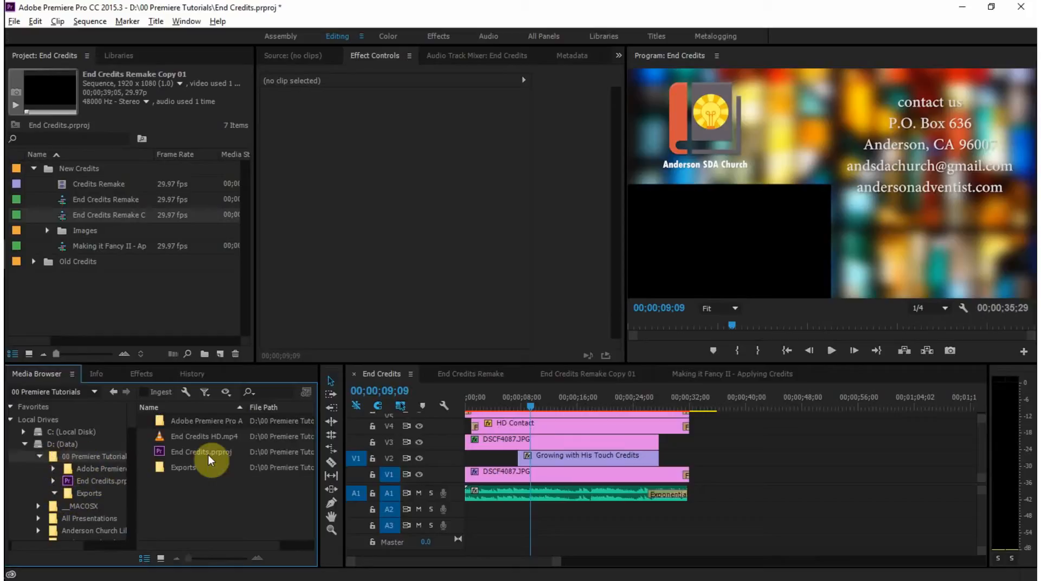
pyautogui.click(199, 433)
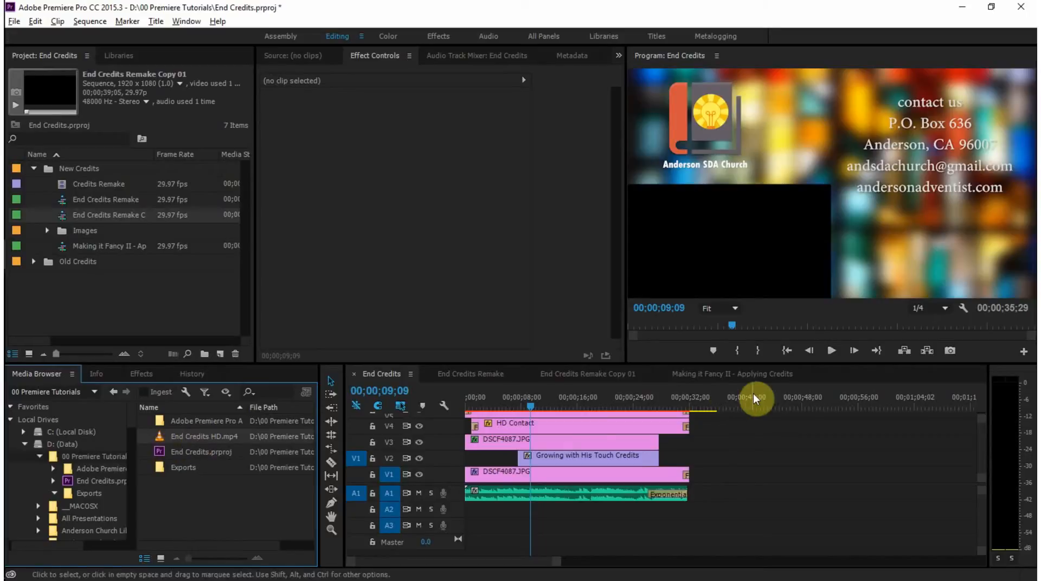
# Load End Credits HD.mp4 as the source and place only its video on V2 directly after the shrinking segment in Making it Fancy II
pyautogui.click(728, 375)
pyautogui.moveTo(187, 435); pyautogui.dragTo(252, 222)
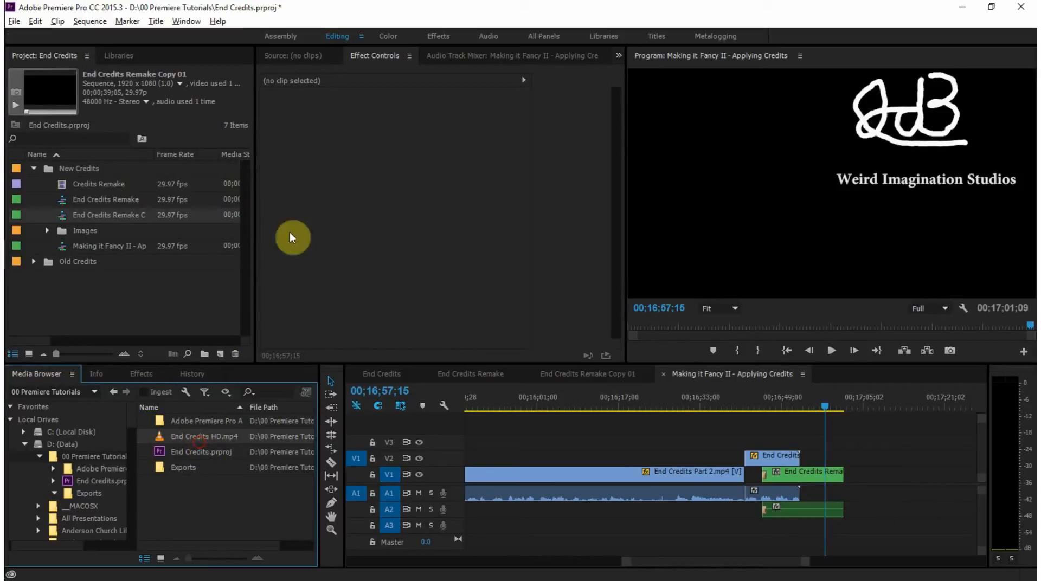
pyautogui.click(302, 55)
pyautogui.moveTo(185, 439); pyautogui.dragTo(395, 216)
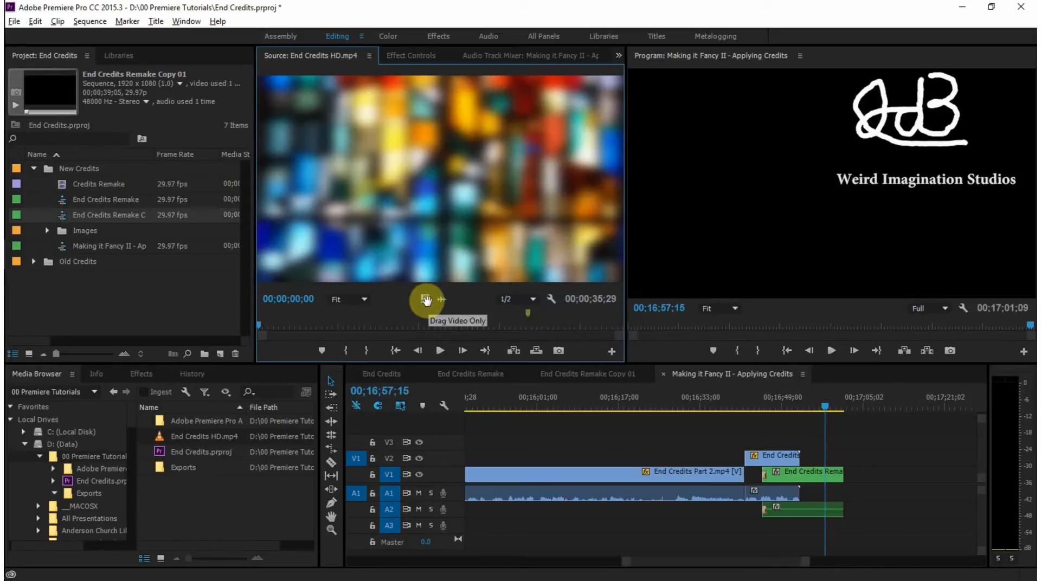
pyautogui.moveTo(425, 300); pyautogui.dragTo(779, 444)
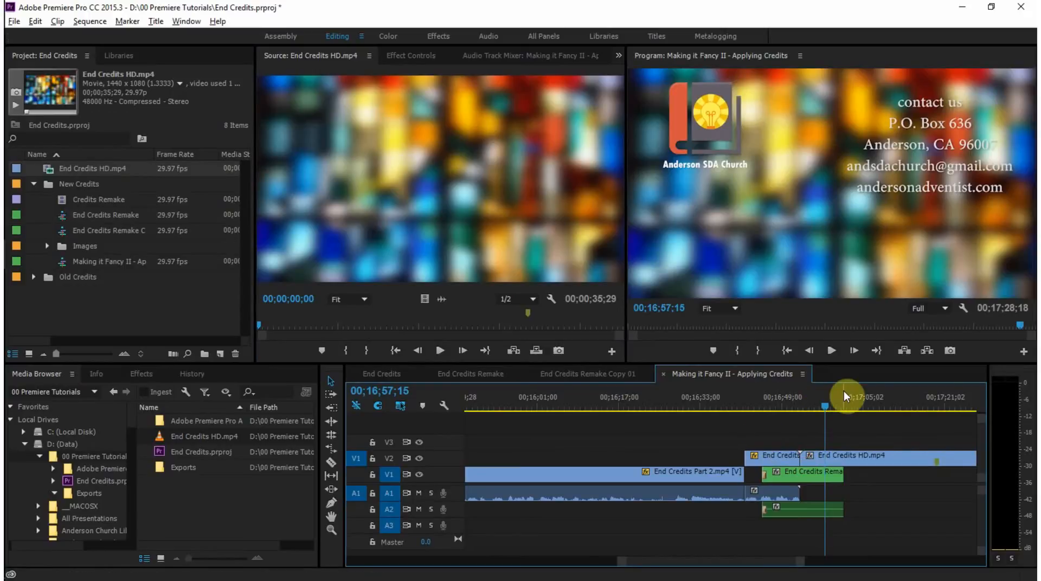
# Set the End Credits HD.mp4 clip's Position to 511, 795 and its Scale to 79
pyautogui.moveTo(831, 408)
pyautogui.mouseDown()
pyautogui.moveTo(866, 409)
pyautogui.moveTo(824, 412)
pyautogui.mouseUp()
pyautogui.click(829, 454)
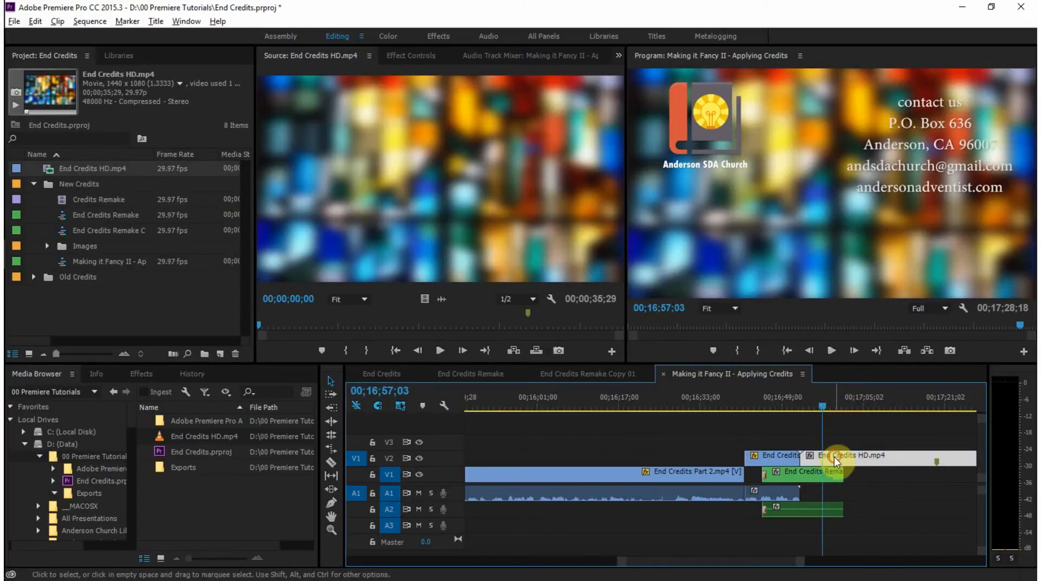
pyautogui.click(424, 59)
pyautogui.click(406, 118)
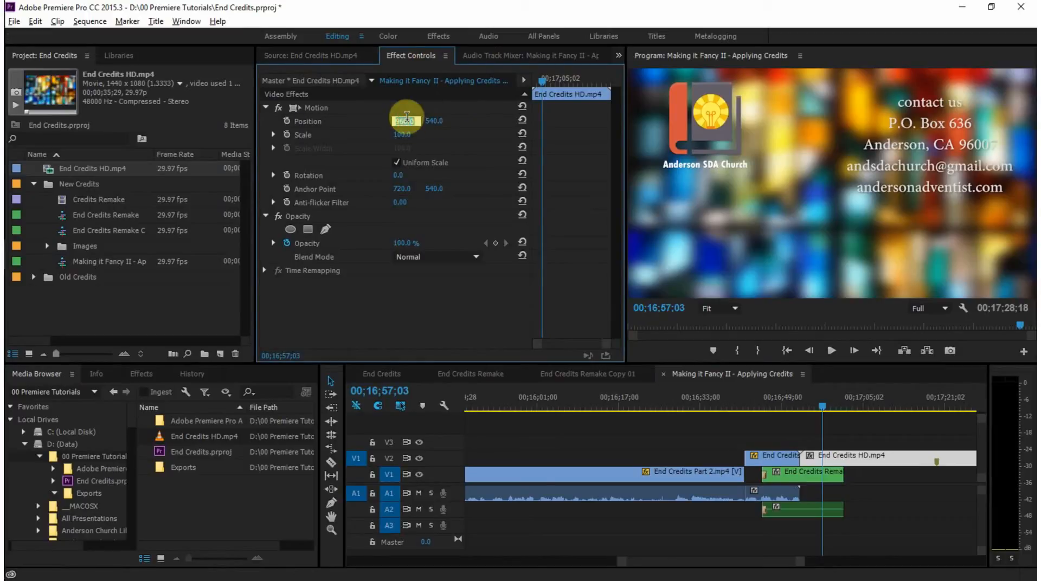
pyautogui.write('510')
pyautogui.press('Tab')
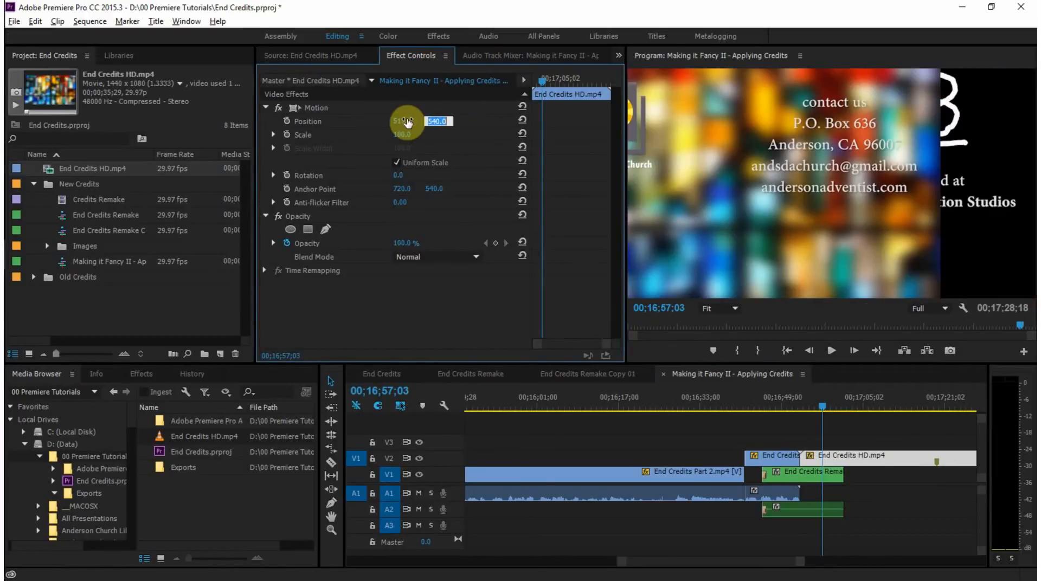
pyautogui.write('795')
pyautogui.press('Tab')
pyautogui.write('79')
pyautogui.press('Return')
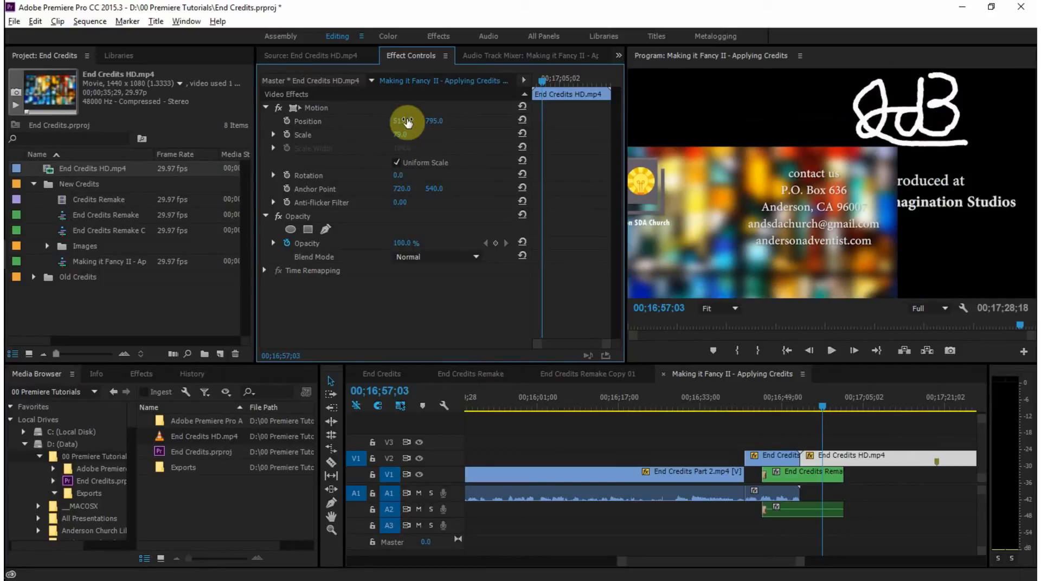
# Compare the picture around the cut between the two V2 clips, and delete the End Credits HD.mp4 clip from the timeline
pyautogui.click(815, 408)
pyautogui.moveTo(815, 405); pyautogui.dragTo(793, 411)
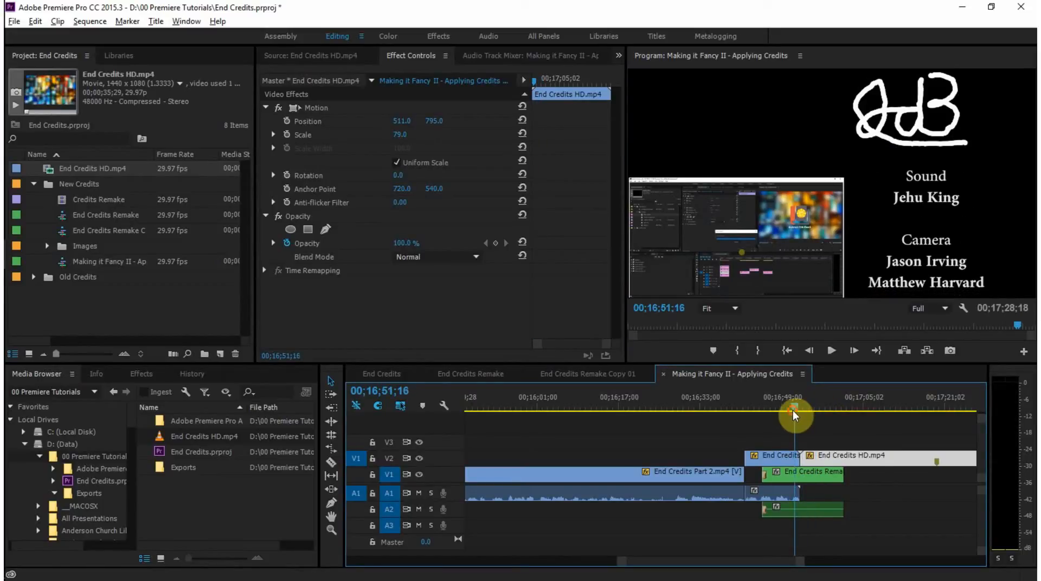
pyautogui.click(831, 460)
pyautogui.press('Delete')
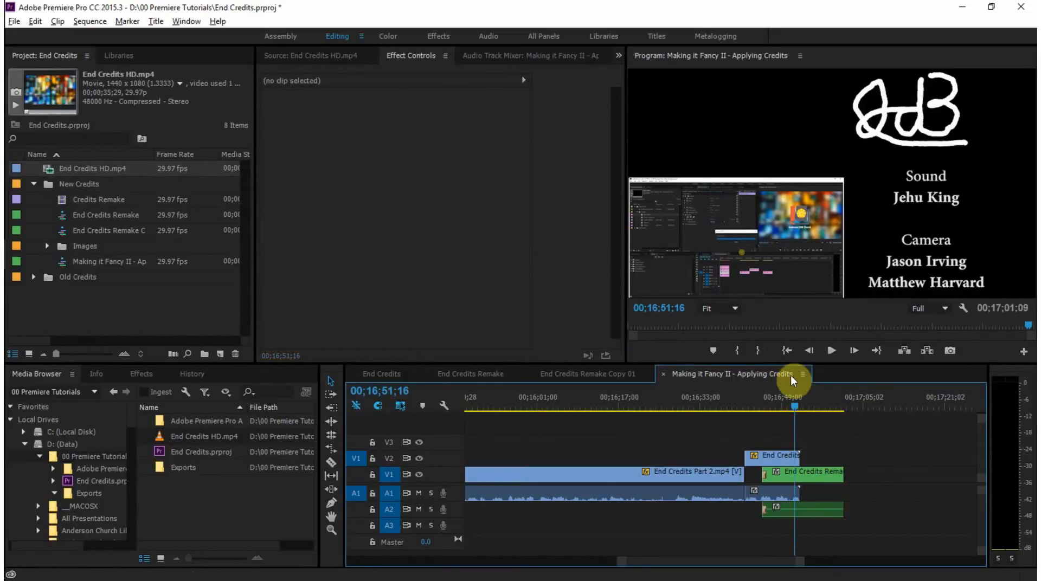
# Move the End Credits Remake clip earlier so it starts together with the shrinking segment on V2, and scrub through the overlap
pyautogui.click(798, 406)
pyautogui.moveTo(798, 405); pyautogui.dragTo(796, 407)
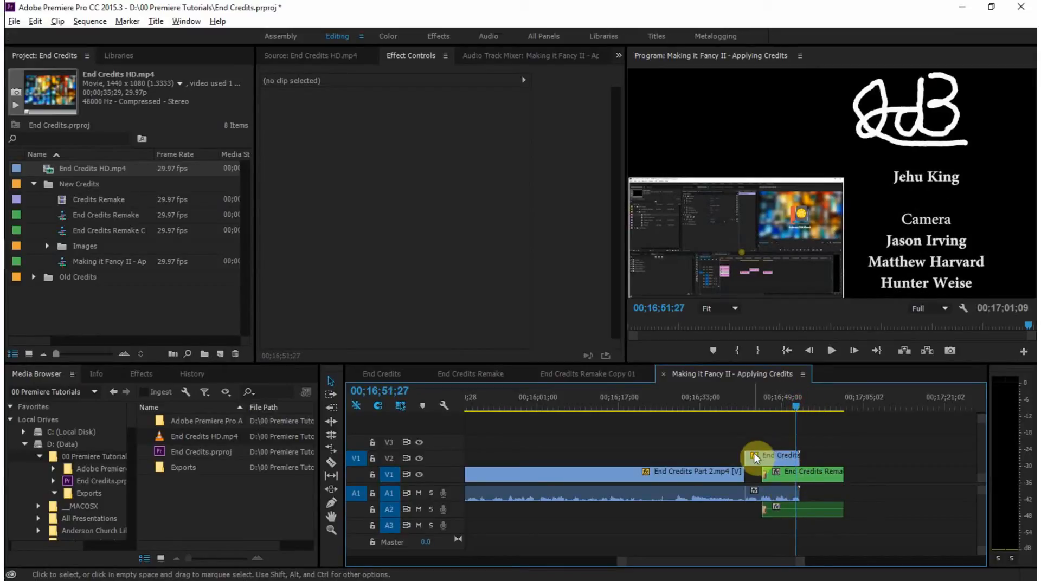
pyautogui.moveTo(782, 478); pyautogui.dragTo(767, 477)
pyautogui.moveTo(795, 404); pyautogui.dragTo(767, 419)
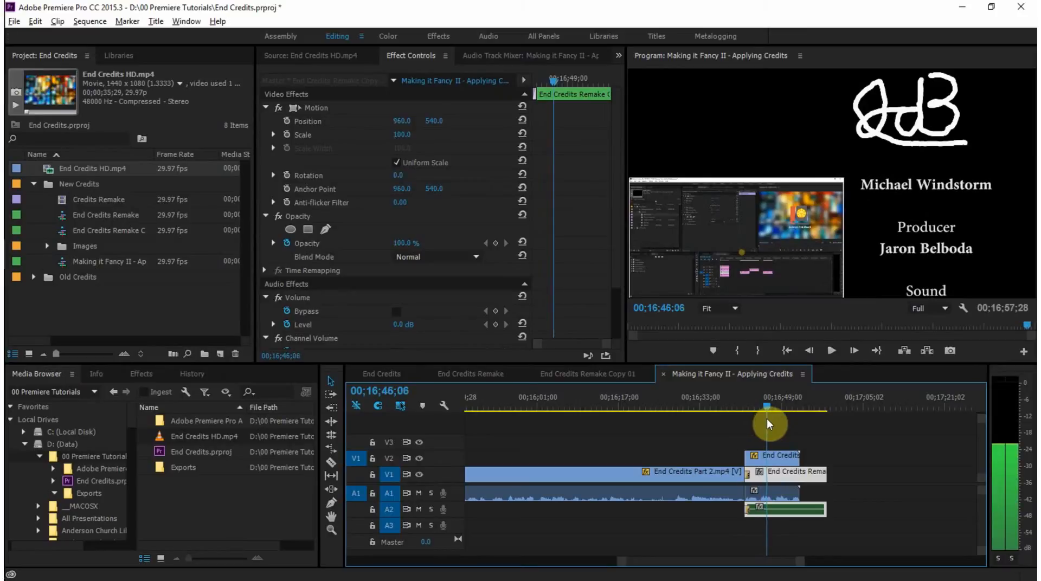
# Shift the V2 segment's second Position and Scale keyframes earlier so the video shrinks faster
pyautogui.click(772, 456)
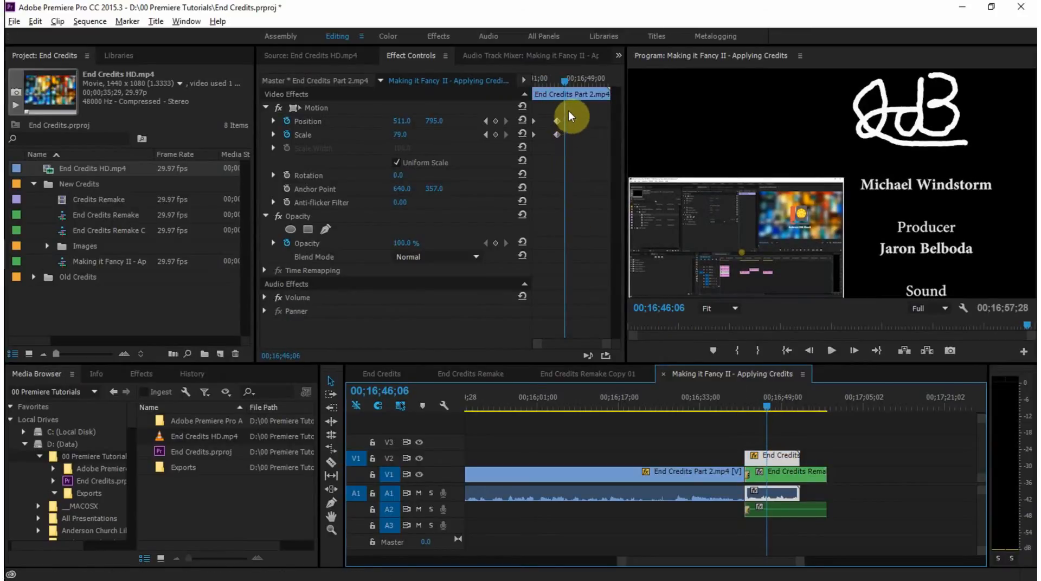
pyautogui.moveTo(569, 110); pyautogui.dragTo(547, 136)
pyautogui.click(557, 136)
# Play back the ending from the start of the shrinking segment until just after the segment's end
pyautogui.click(553, 82)
pyautogui.moveTo(553, 84); pyautogui.dragTo(526, 89)
pyautogui.press('space')
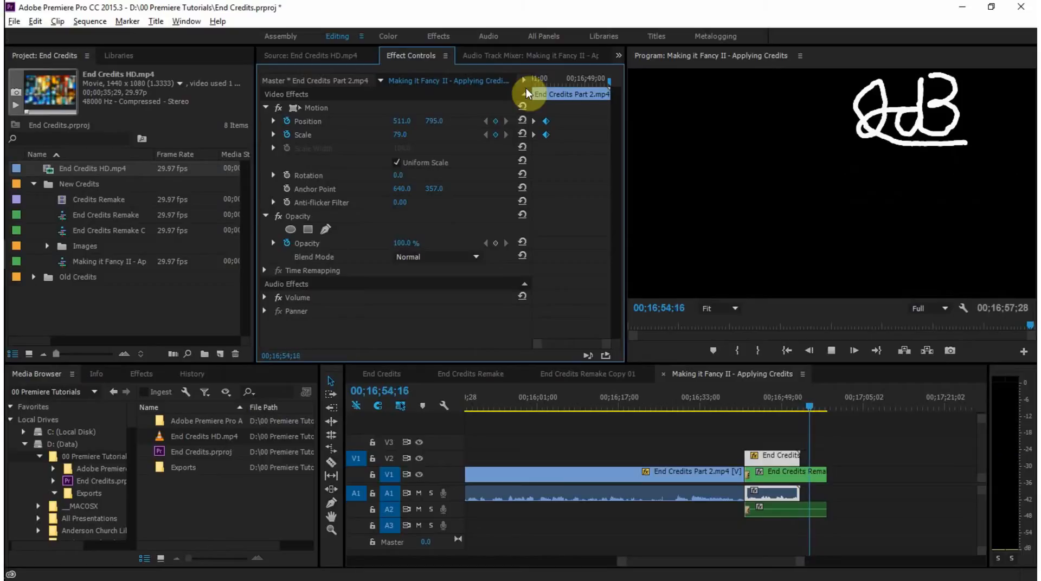
pyautogui.press('space')
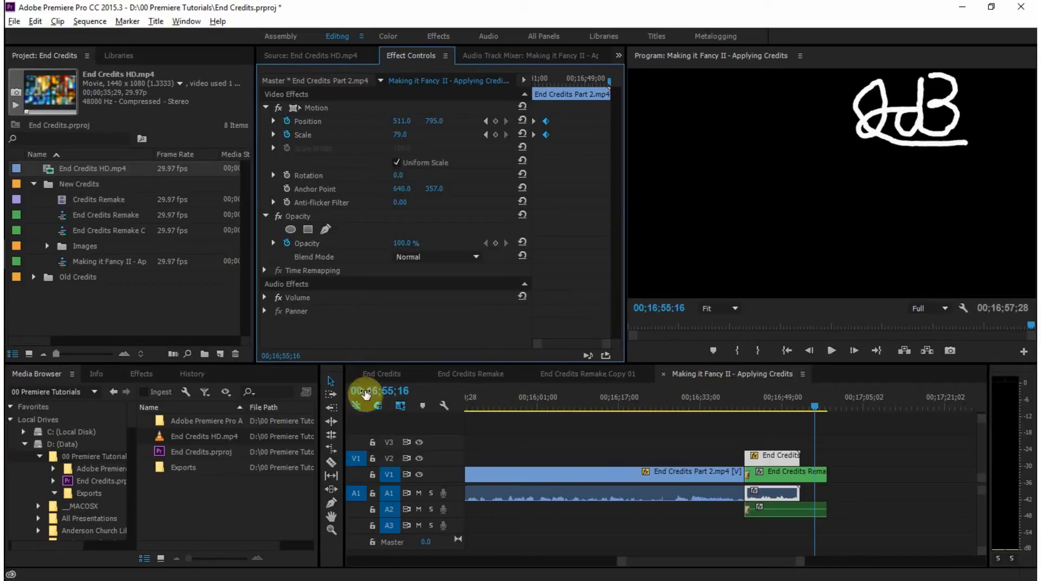
pyautogui.click(138, 374)
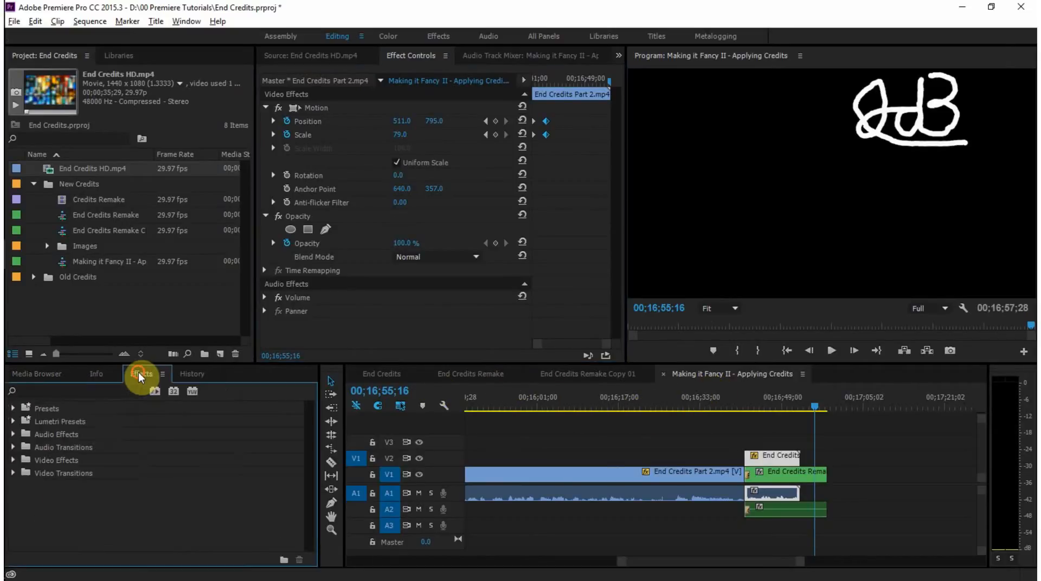
pyautogui.click(766, 380)
pyautogui.moveTo(815, 402)
pyautogui.mouseDown()
pyautogui.moveTo(789, 410)
pyautogui.moveTo(812, 411)
pyautogui.mouseUp()
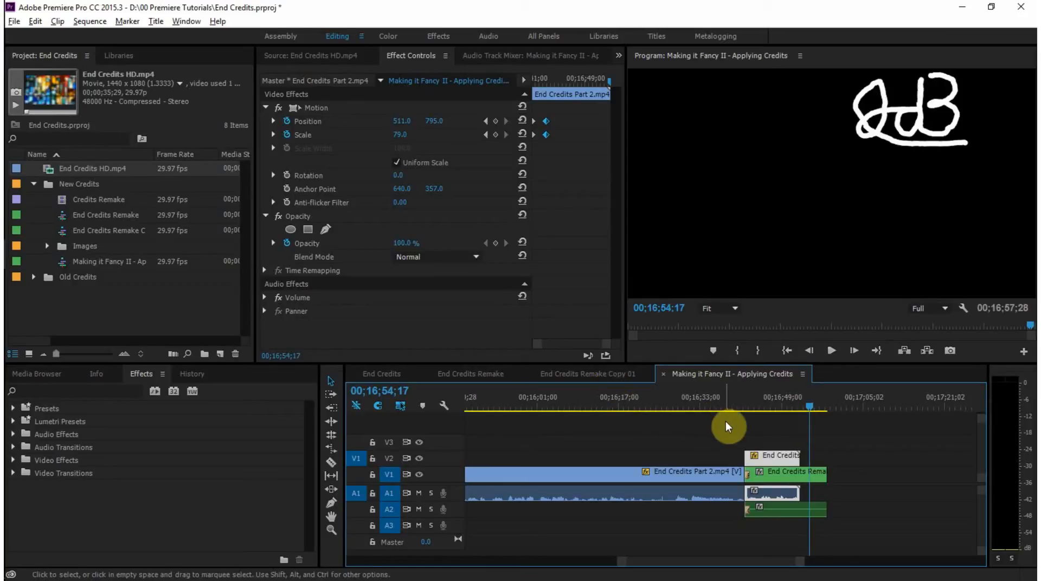
# Add The Break Of Dawn 60.mp3 from the Old Credits bin to A1 at the start of the End Credits Remake sequence
pyautogui.click(470, 374)
pyautogui.moveTo(482, 409); pyautogui.dragTo(469, 409)
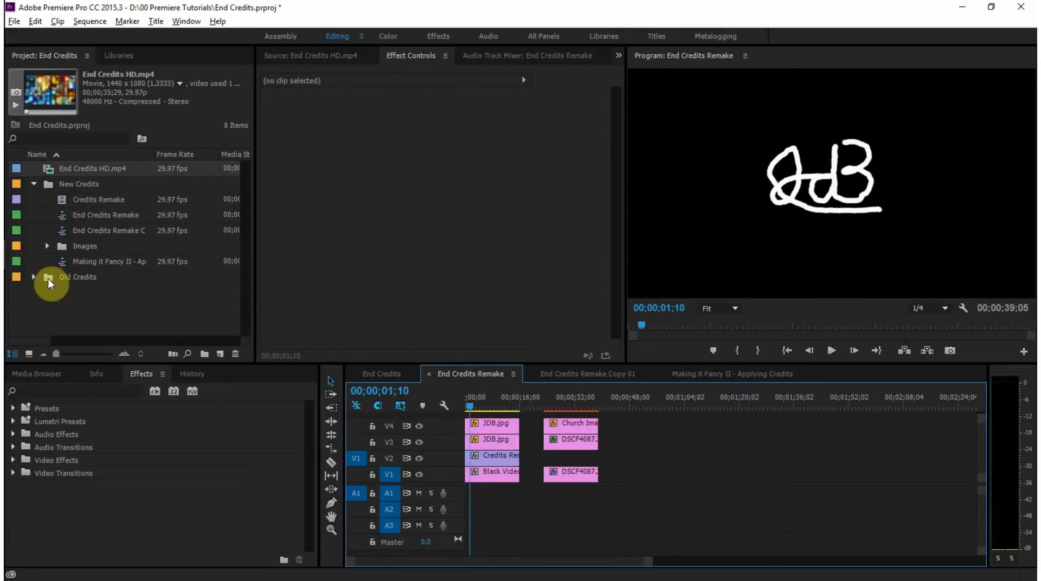
pyautogui.click(34, 277)
pyautogui.scroll(-2, 251, 253)
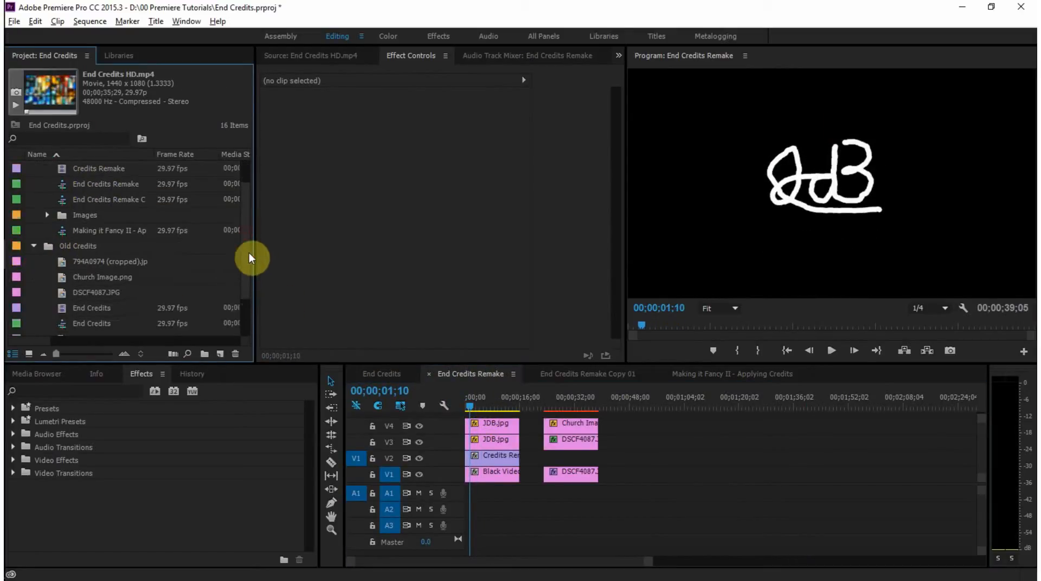
pyautogui.scroll(-3, 251, 253)
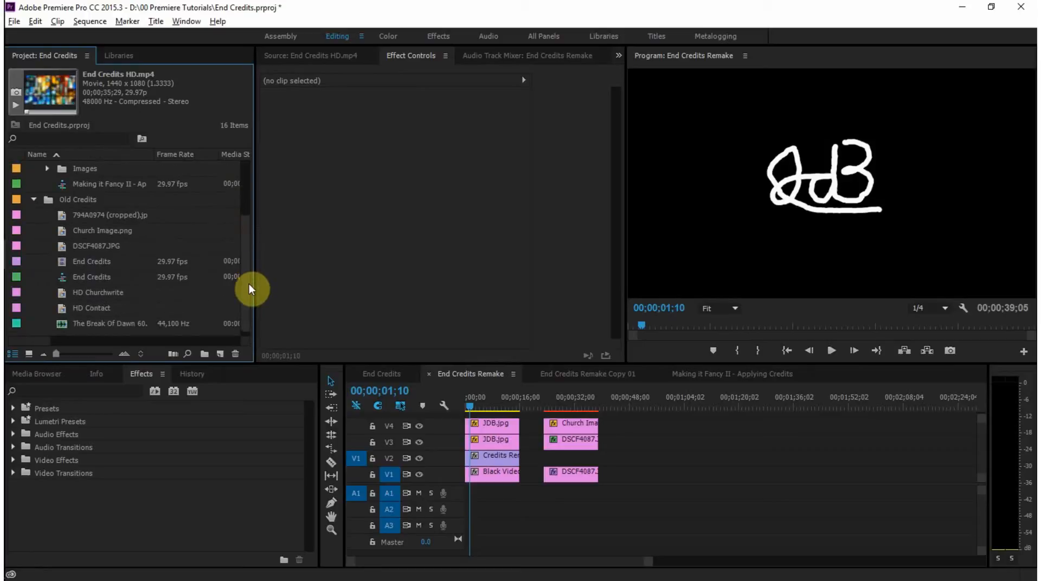
pyautogui.click(64, 327)
pyautogui.moveTo(83, 326); pyautogui.dragTo(461, 494)
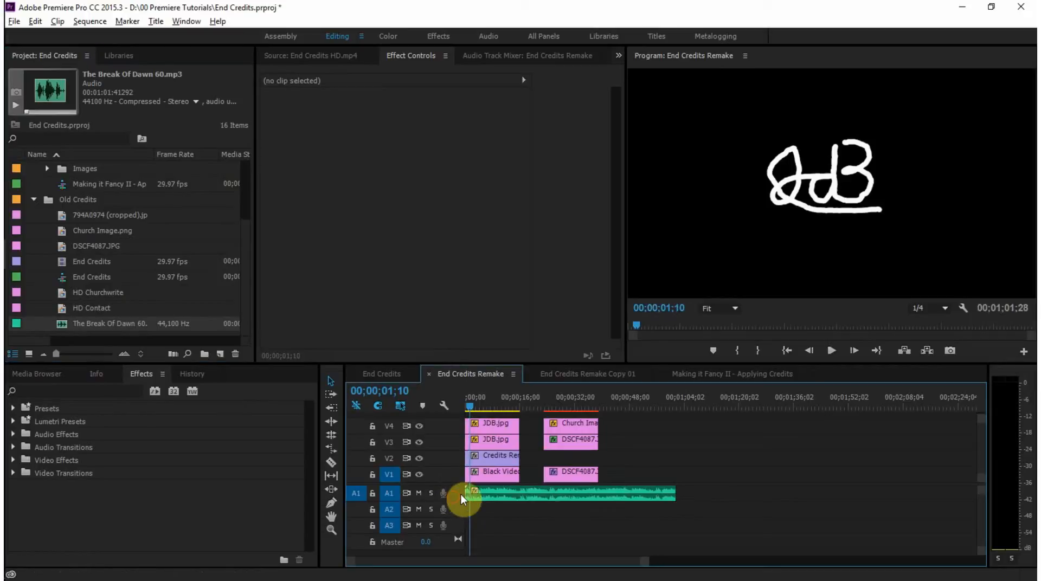
# Set the music clip's volume level to -18 dB while playing from the sequence's start, and return the playhead to the start
pyautogui.click(469, 405)
pyautogui.moveTo(469, 404); pyautogui.dragTo(463, 407)
pyautogui.click(493, 492)
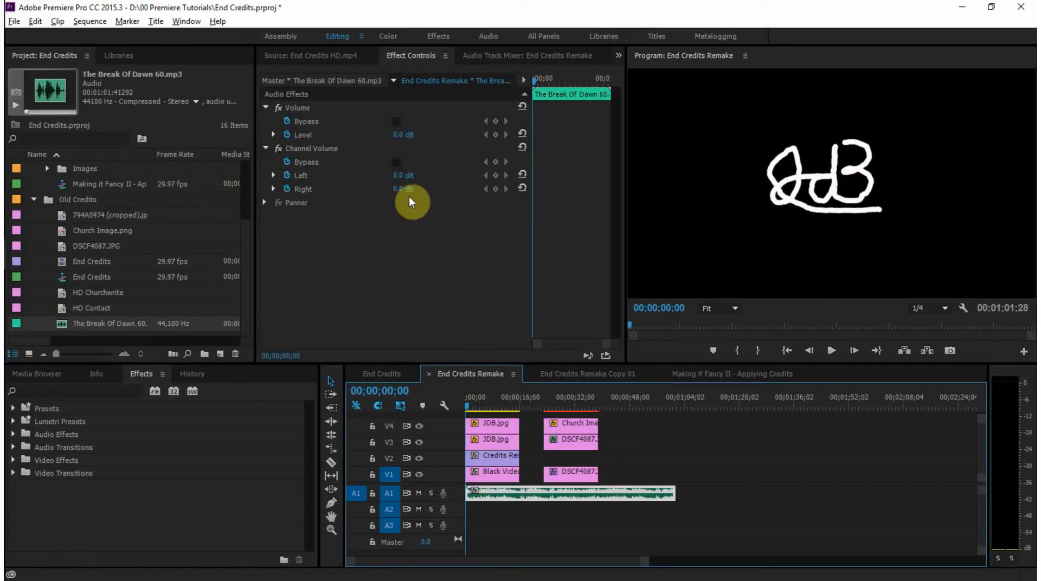
pyautogui.moveTo(404, 134); pyautogui.dragTo(374, 135)
pyautogui.press('space')
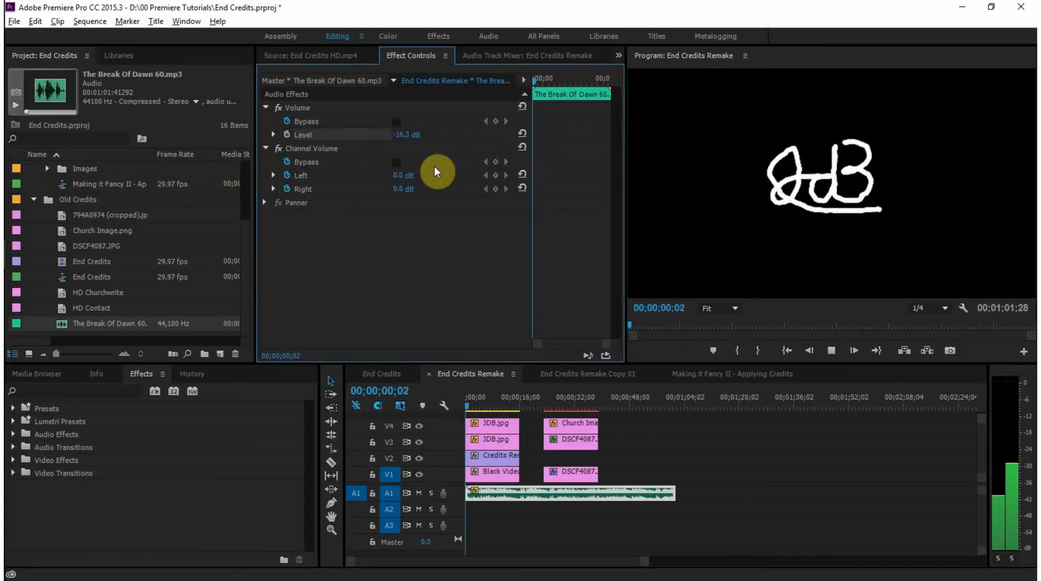
pyautogui.moveTo(407, 135)
pyautogui.mouseDown()
pyautogui.moveTo(381, 135)
pyautogui.moveTo(412, 135)
pyautogui.mouseUp()
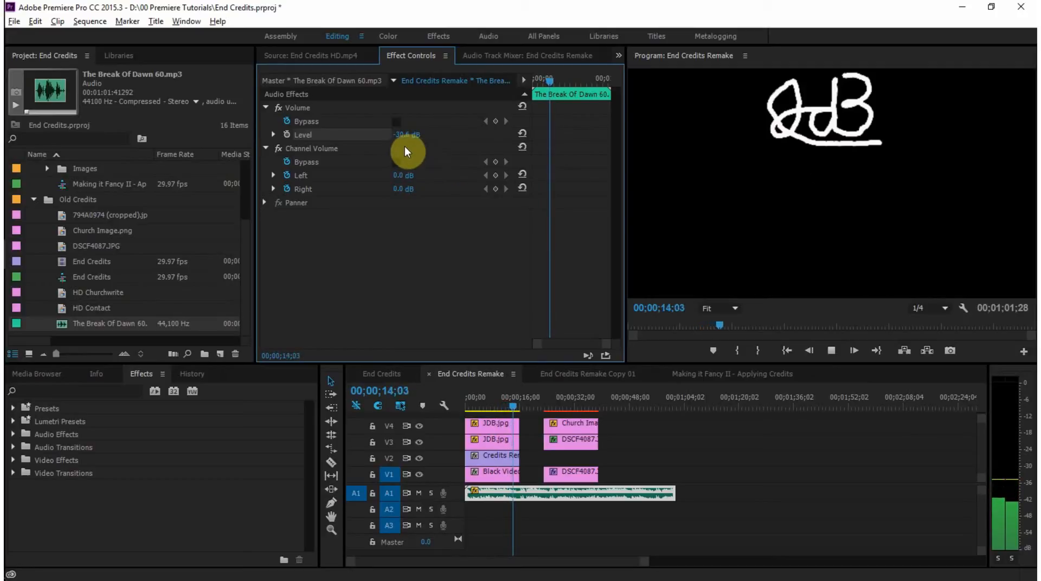
pyautogui.click(407, 134)
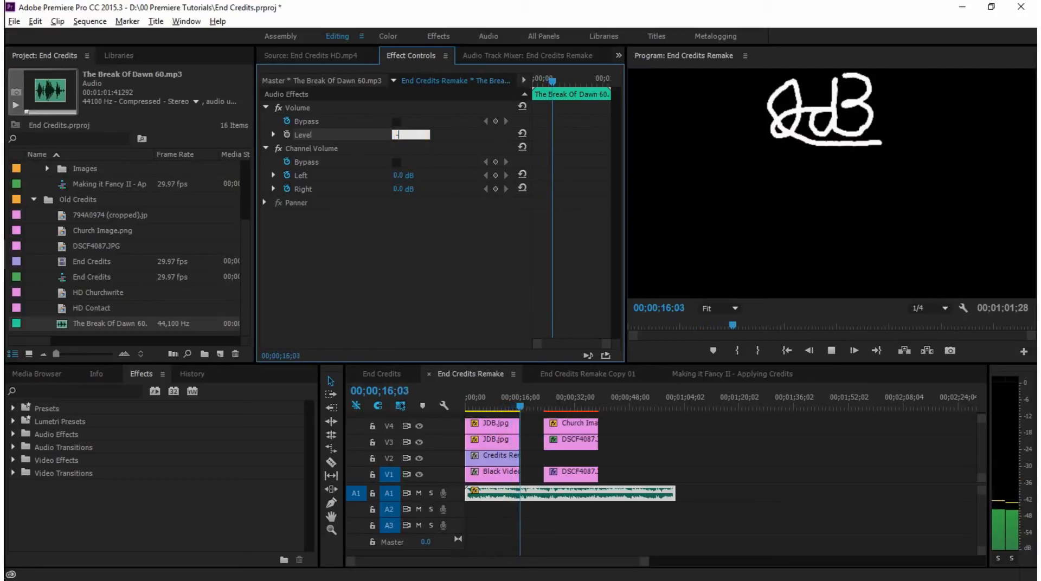
pyautogui.write('-18')
pyautogui.press('Return')
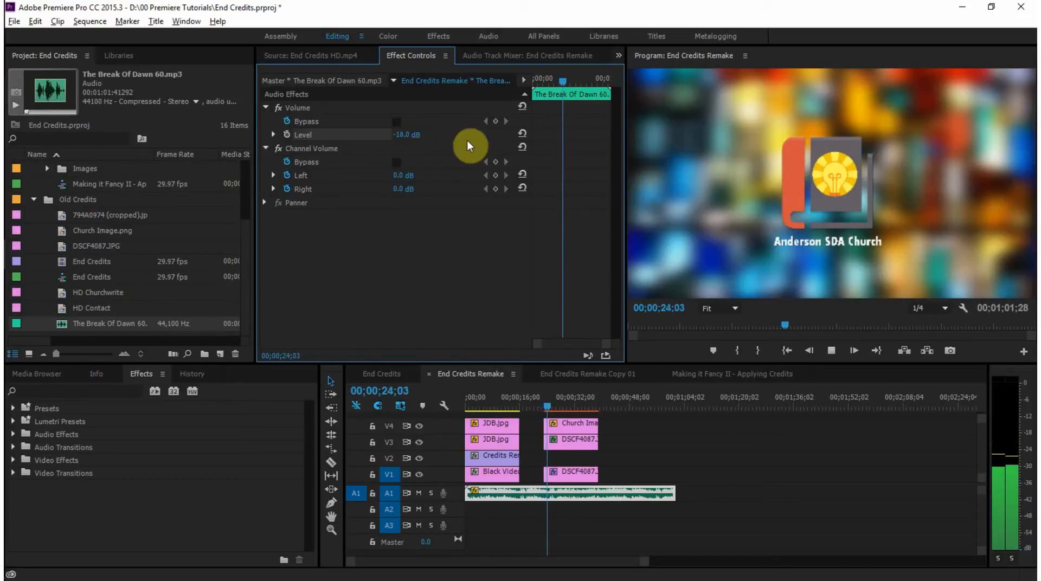
pyautogui.click(550, 408)
pyautogui.moveTo(550, 408); pyautogui.dragTo(453, 409)
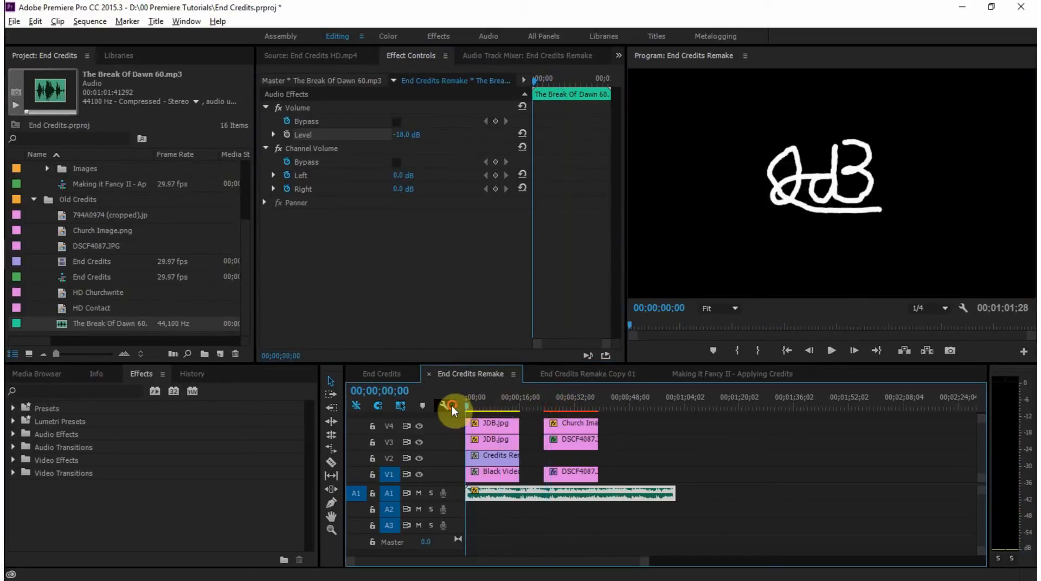
# Add the same music to A1 at the start of End Credits Remake Copy 01, and play the credits in the Making it Fancy II sequence
pyautogui.click(568, 370)
pyautogui.moveTo(77, 330); pyautogui.dragTo(466, 497)
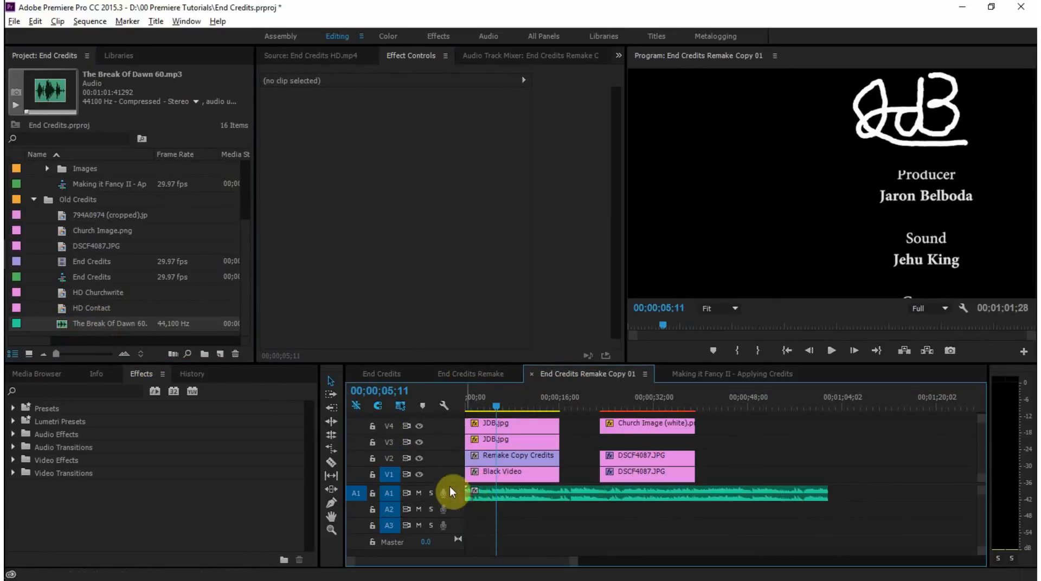
pyautogui.click(715, 370)
pyautogui.moveTo(809, 404); pyautogui.dragTo(778, 411)
pyautogui.press('space')
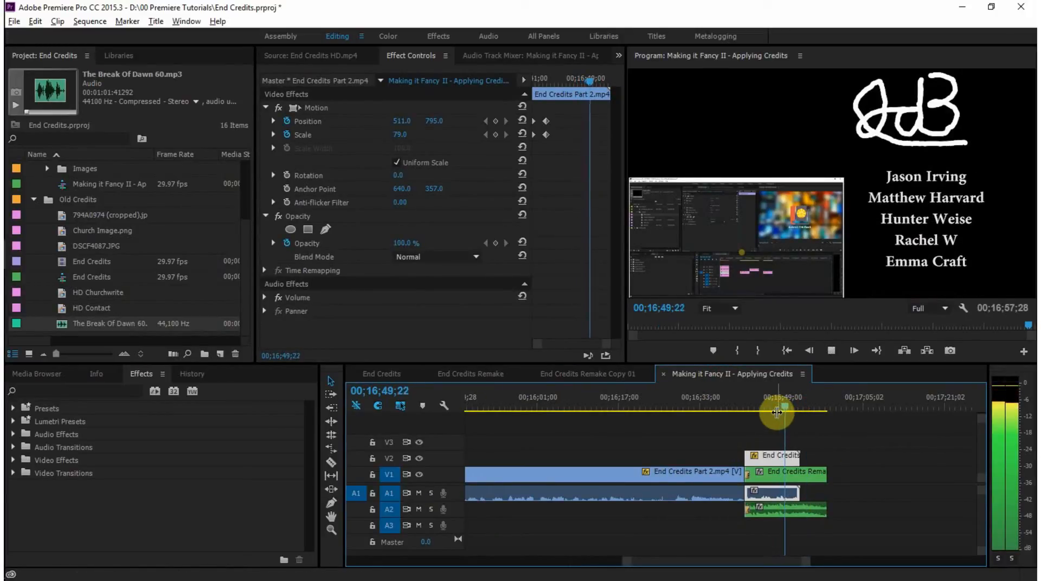
pyautogui.press('space')
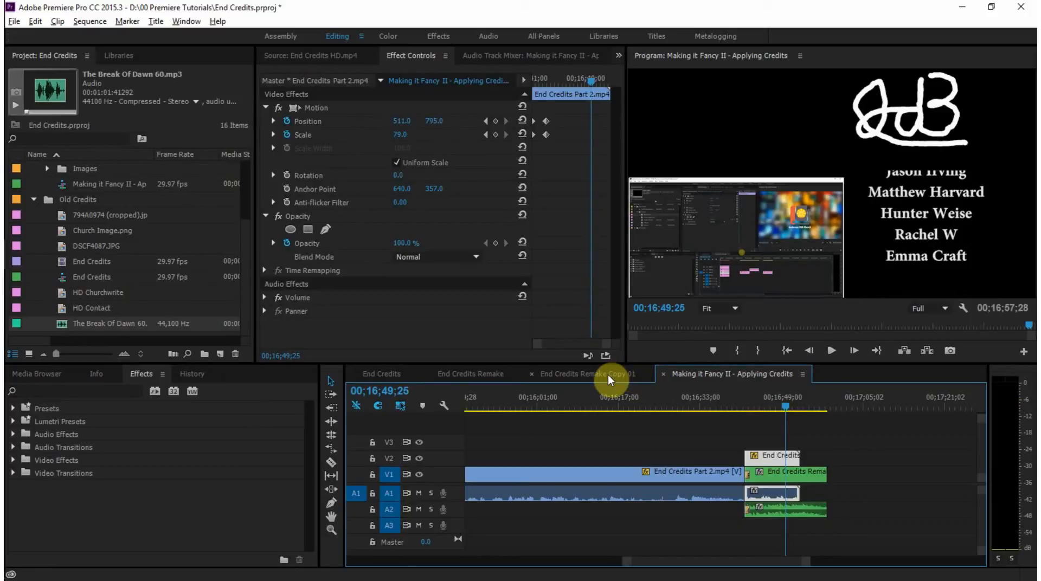
pyautogui.click(786, 513)
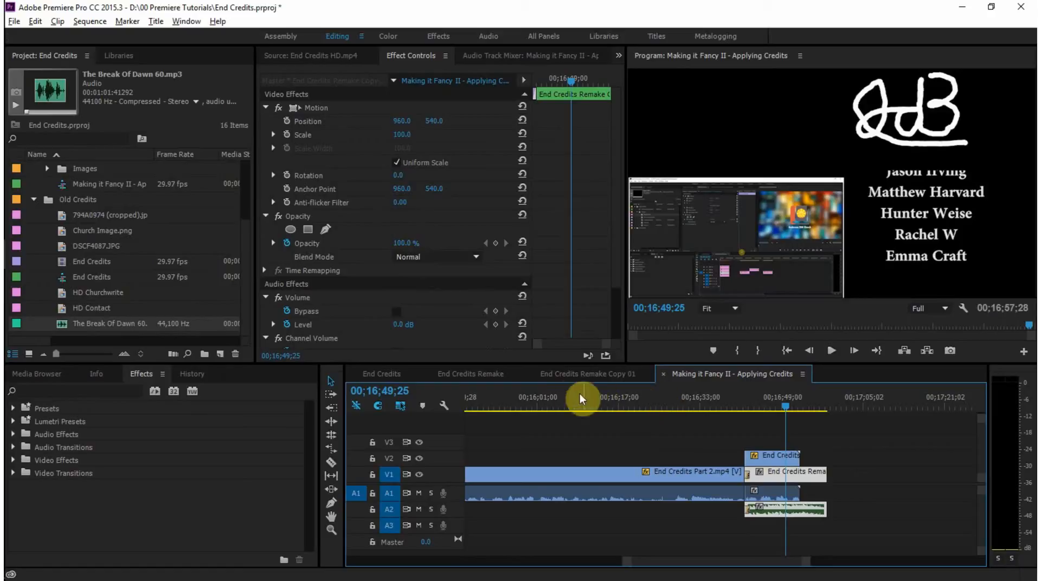
# Turn off keyframing for the music clip's volume level in End Credits Remake Copy 01 and set the level to -18 dB
pyautogui.click(578, 375)
pyautogui.click(486, 493)
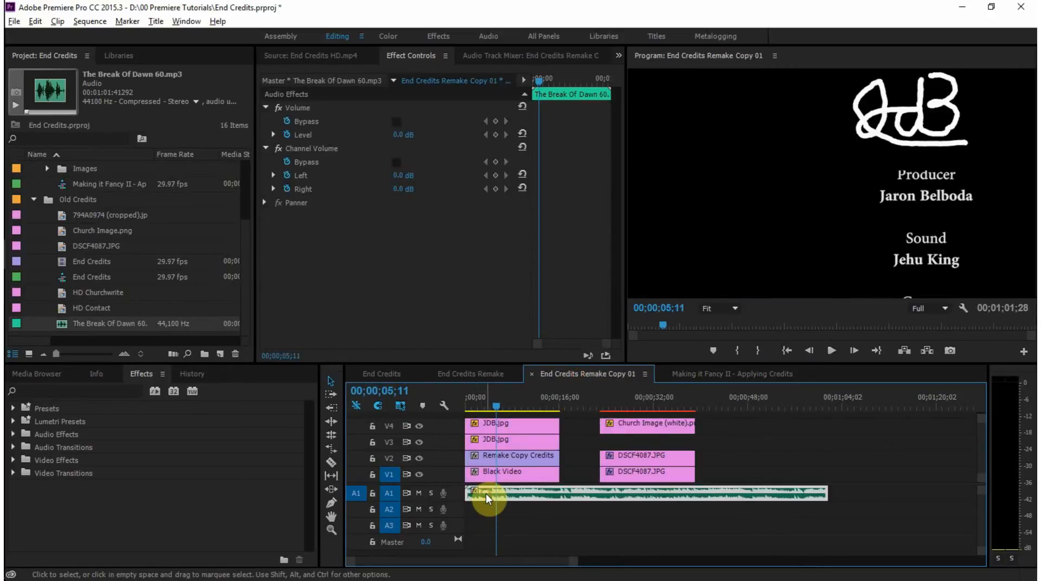
pyautogui.click(288, 135)
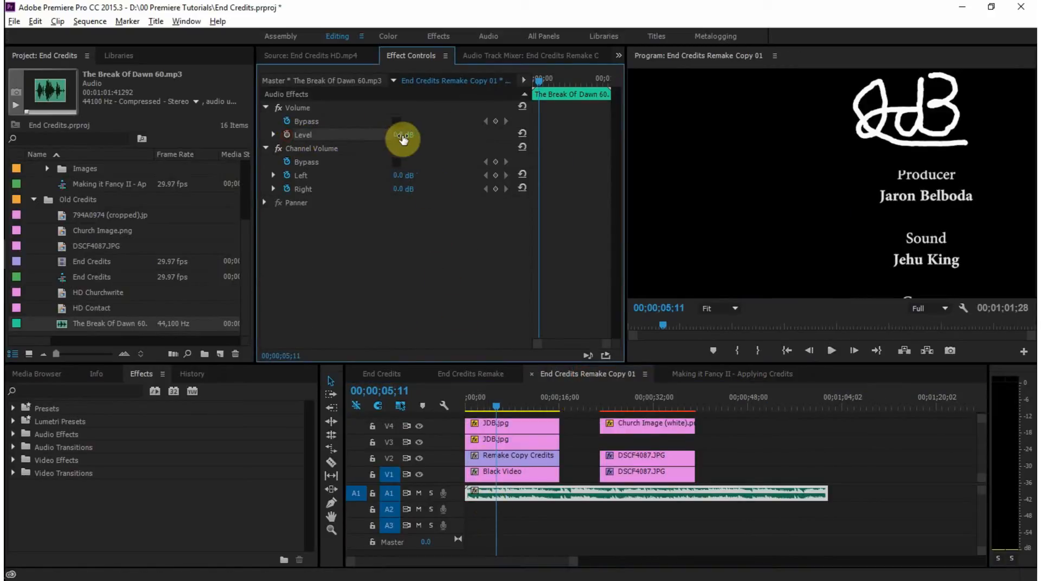
pyautogui.click(400, 140)
pyautogui.press('Return')
pyautogui.press('space')
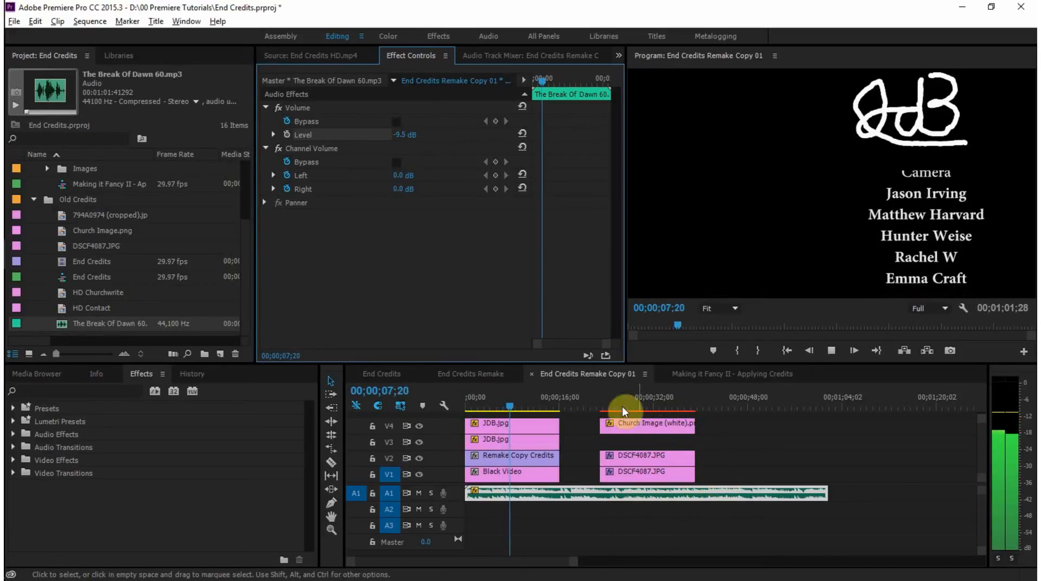
pyautogui.press('space')
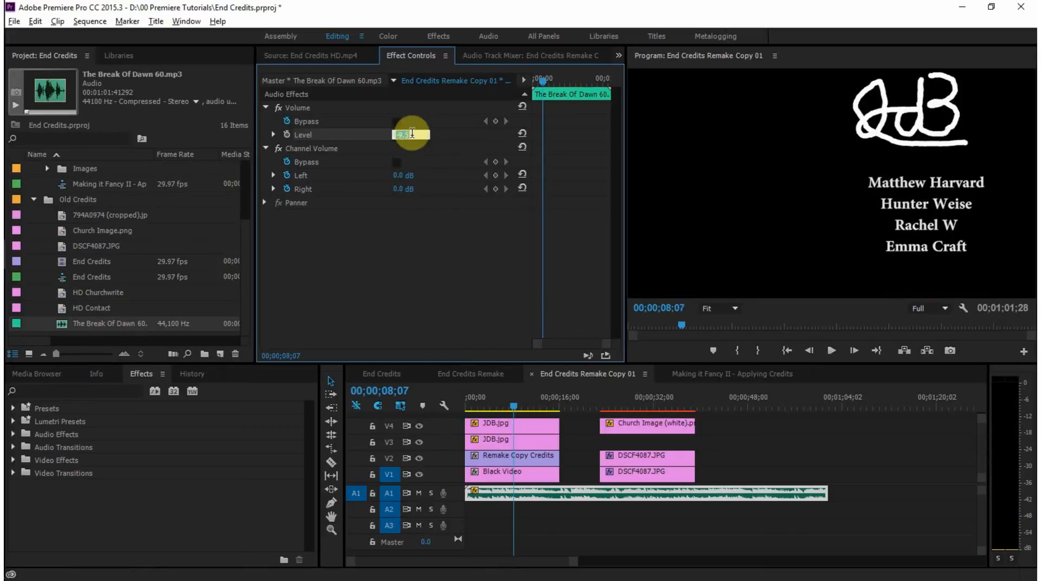
pyautogui.write('-18')
# Play back the Making it Fancy II ending from the start of the shrinking segment to check the audio balance
pyautogui.click(733, 373)
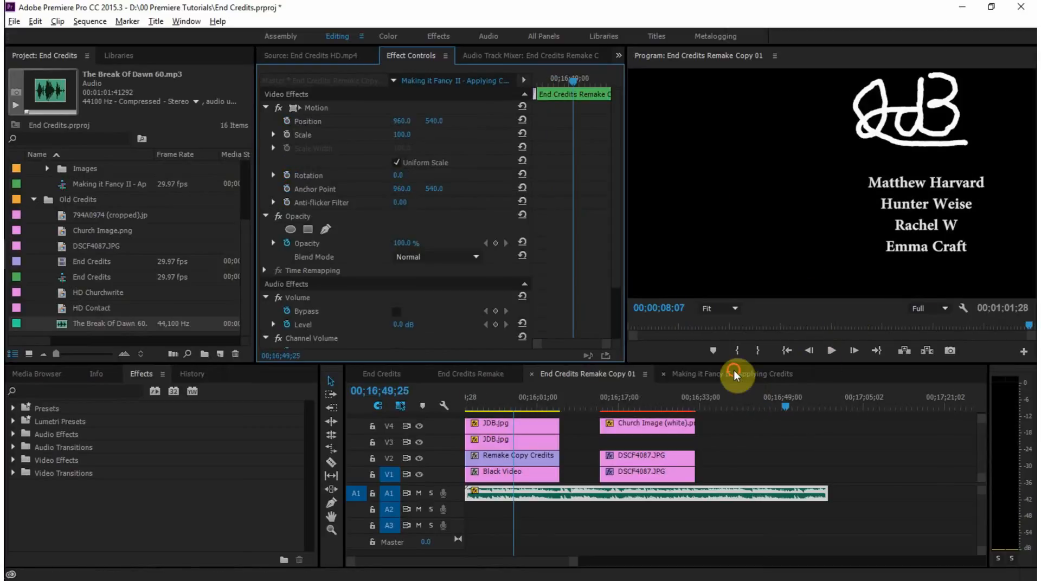
pyautogui.moveTo(786, 407); pyautogui.dragTo(743, 419)
pyautogui.press('space')
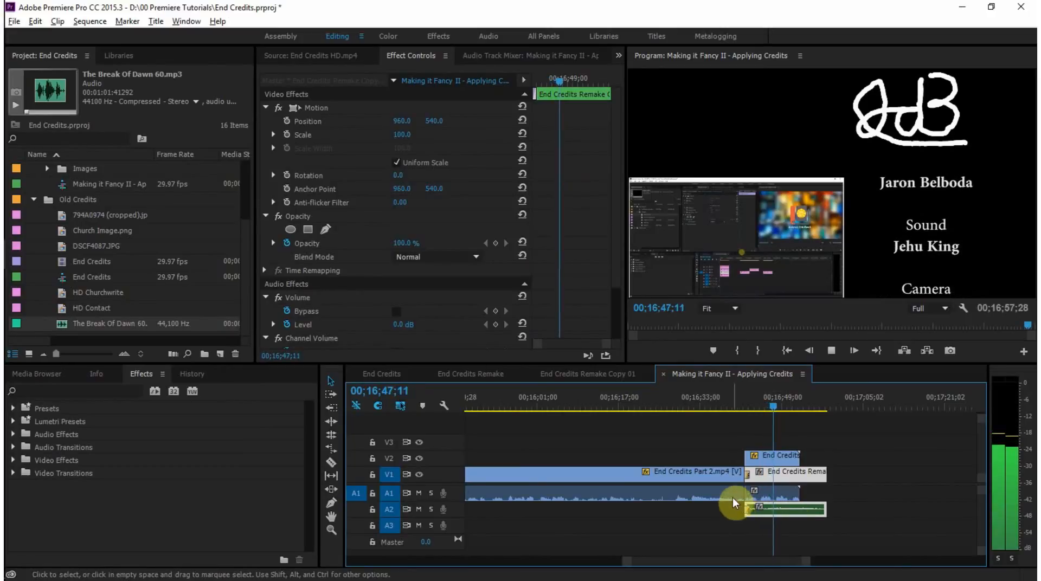
# Turn off volume level keyframing on the shrinking segment's A1 audio, raise it to 6 dB, and replay the ending
pyautogui.click(757, 492)
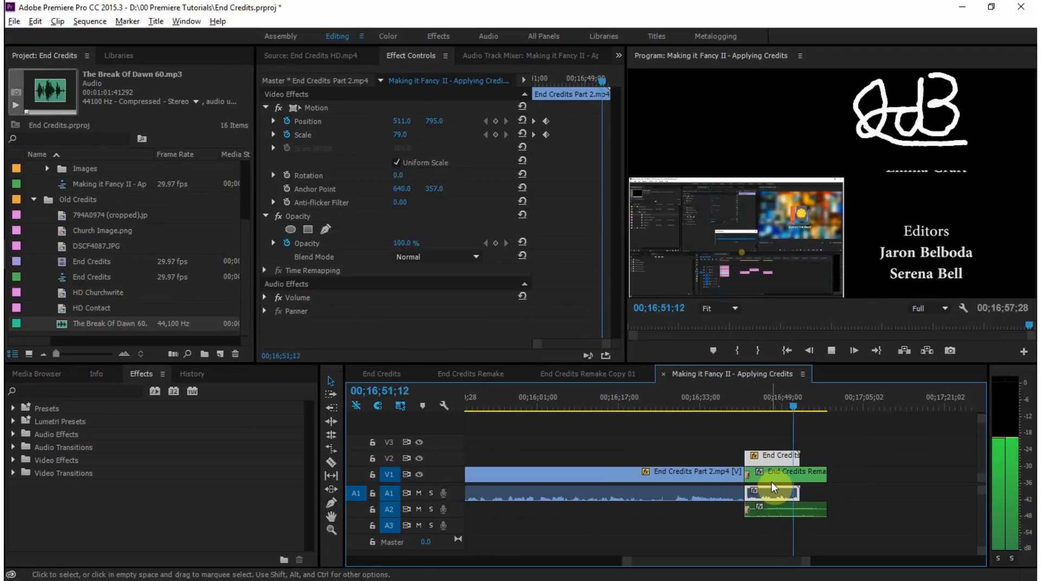
pyautogui.press('space')
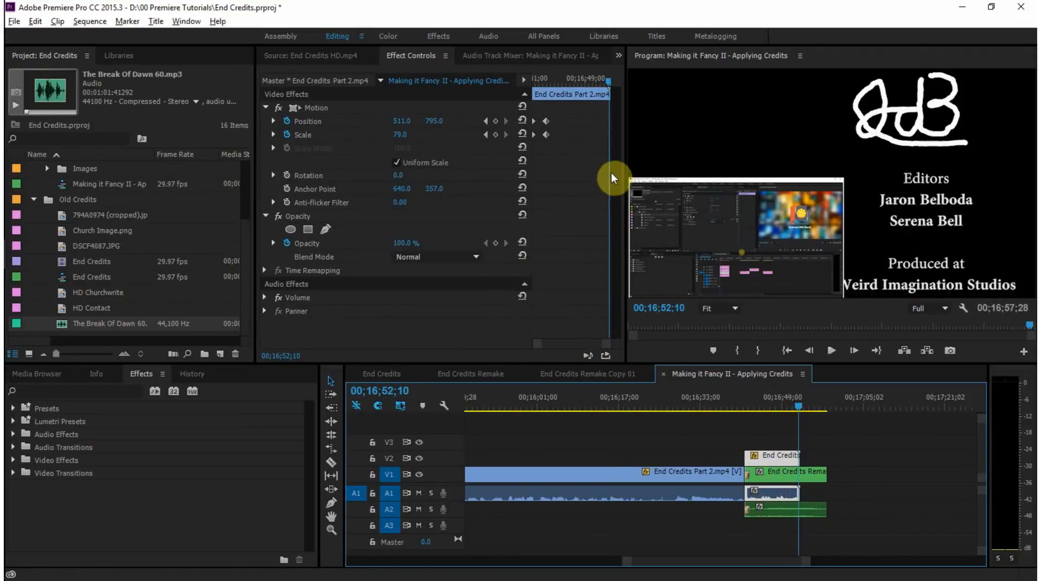
pyautogui.click(265, 298)
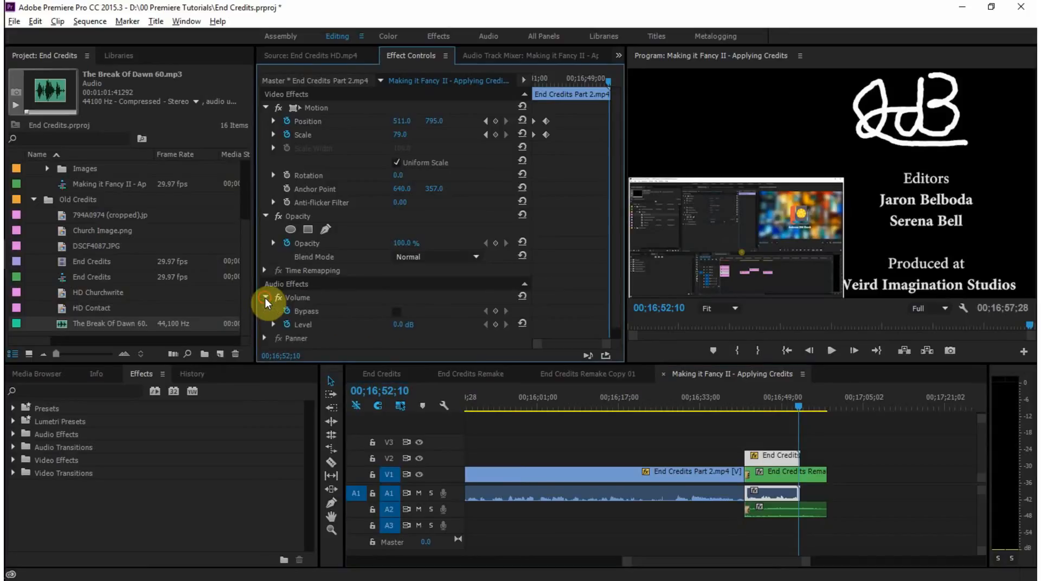
pyautogui.click(286, 324)
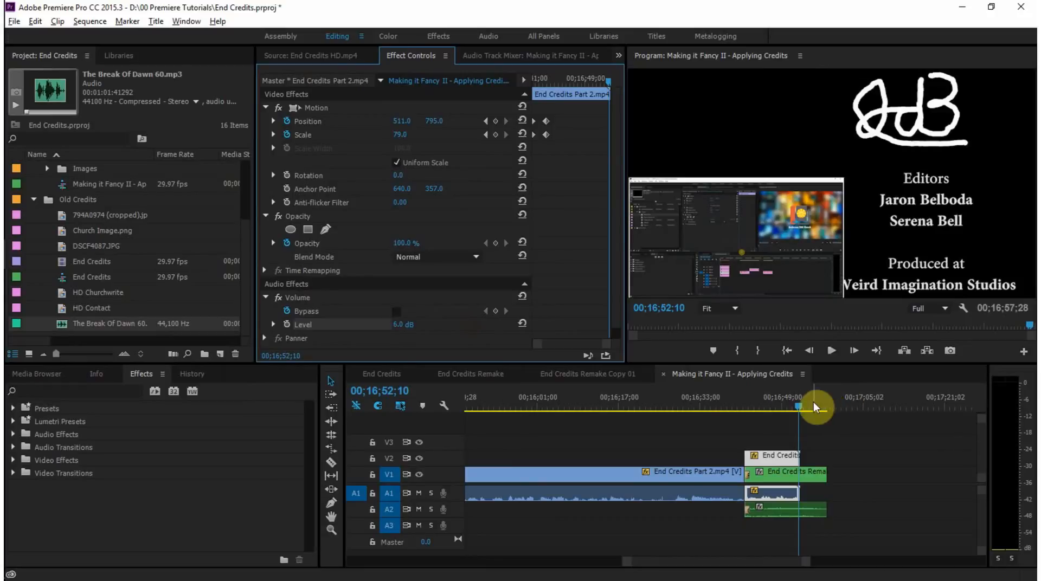
pyautogui.moveTo(817, 408); pyautogui.dragTo(740, 423)
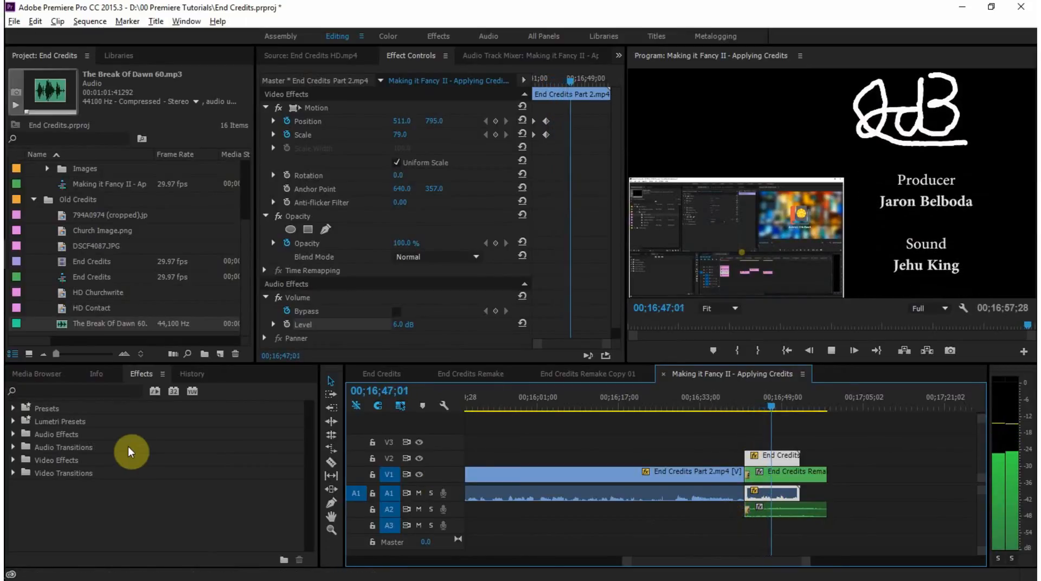
# Apply a Constant Power crossfade to the A1 audio at the cut where the shrinking segment starts
pyautogui.click(13, 447)
pyautogui.click(21, 460)
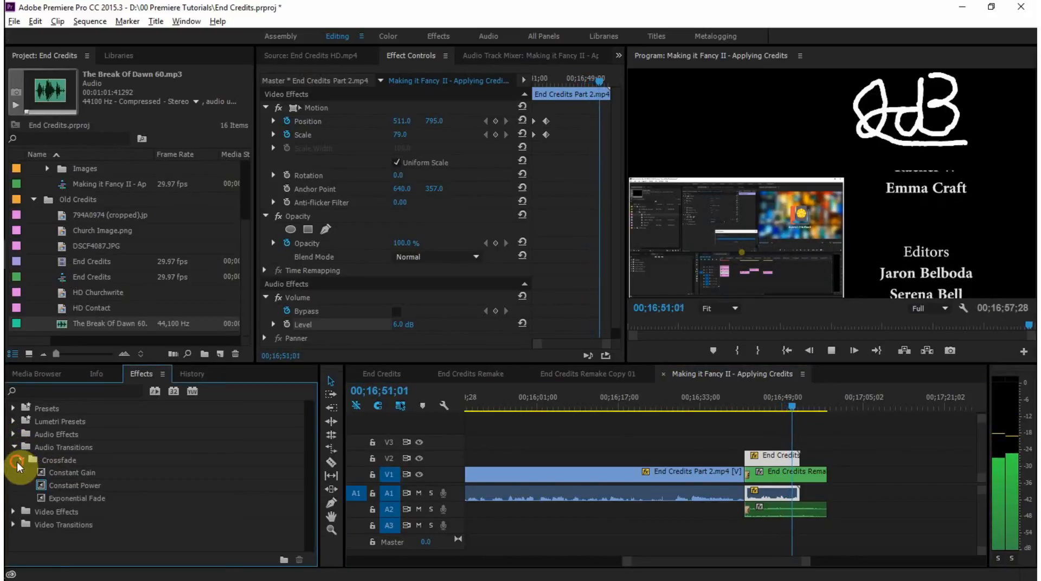
pyautogui.moveTo(61, 485); pyautogui.dragTo(743, 493)
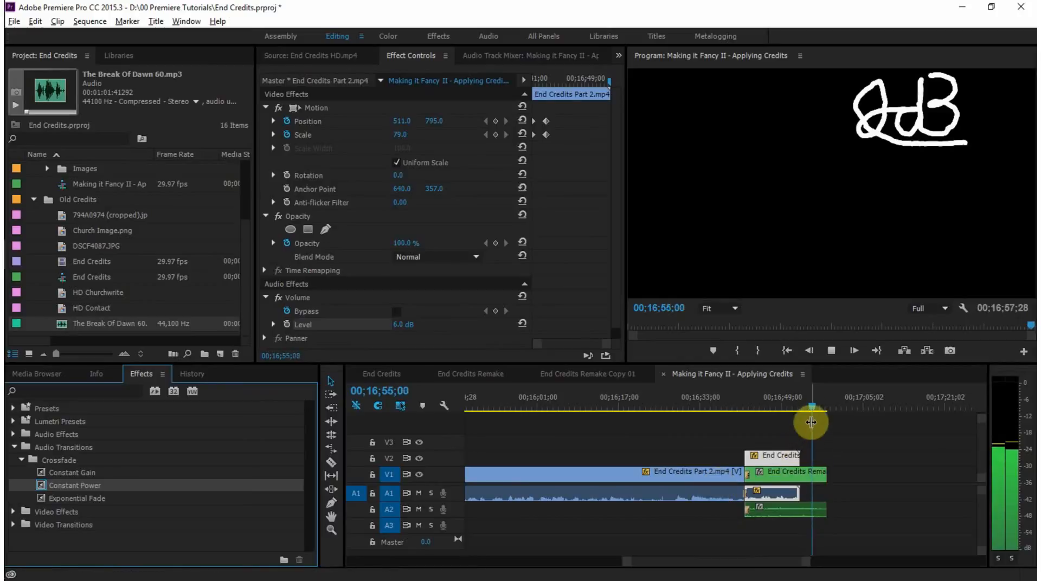
# Play back the ending from just before the shrinking segment to the end of the sequence, and save the project
pyautogui.moveTo(813, 407); pyautogui.dragTo(740, 437)
pyautogui.press('space')
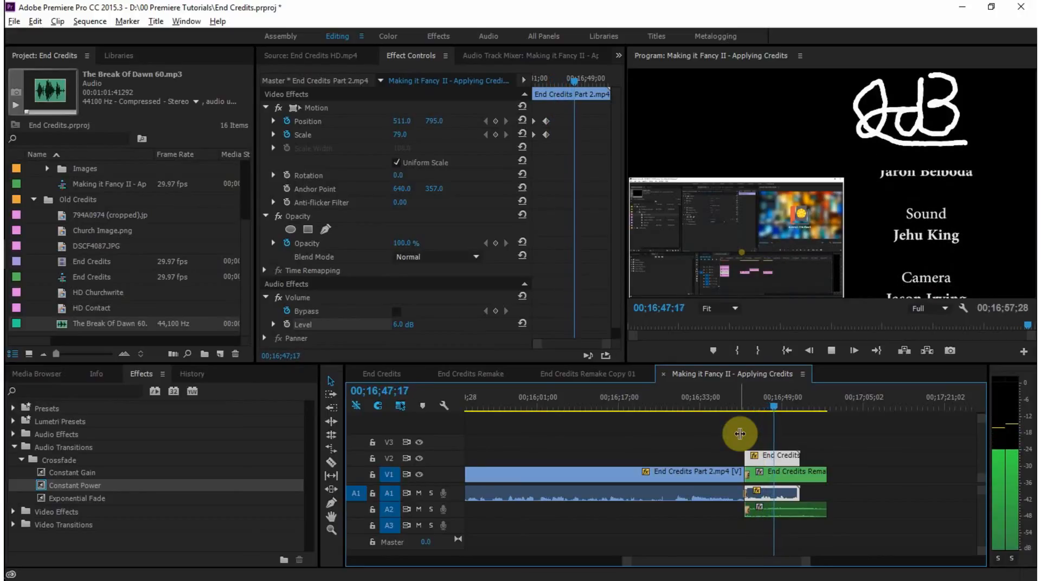
pyautogui.hotkey('ctrl', 's')
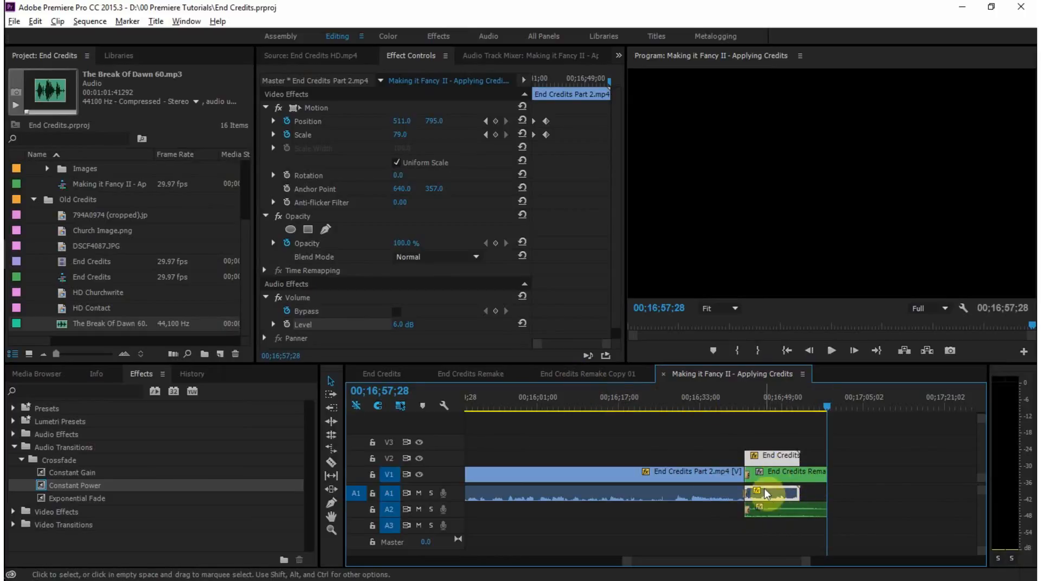
# Return the playhead in End Credits Remake Copy 01 to its start, and reopen the Making it Fancy II sequence
pyautogui.click(584, 373)
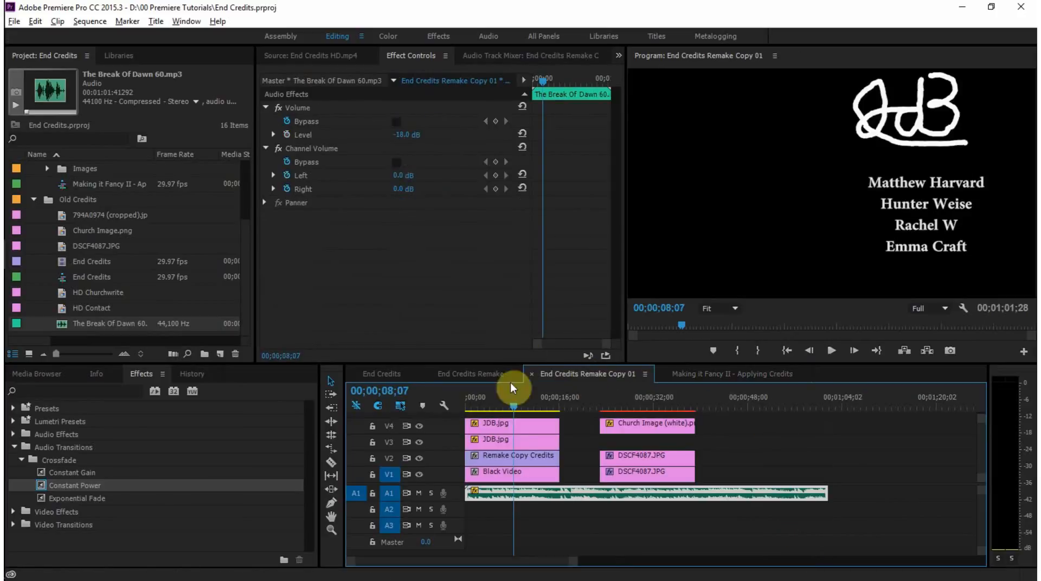
pyautogui.moveTo(514, 402); pyautogui.dragTo(450, 408)
pyautogui.click(722, 376)
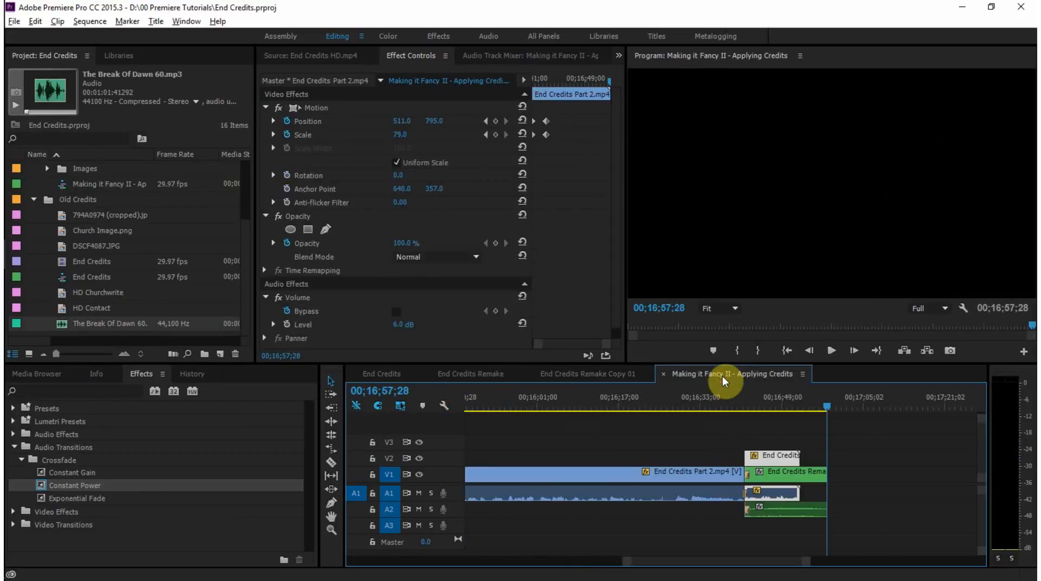